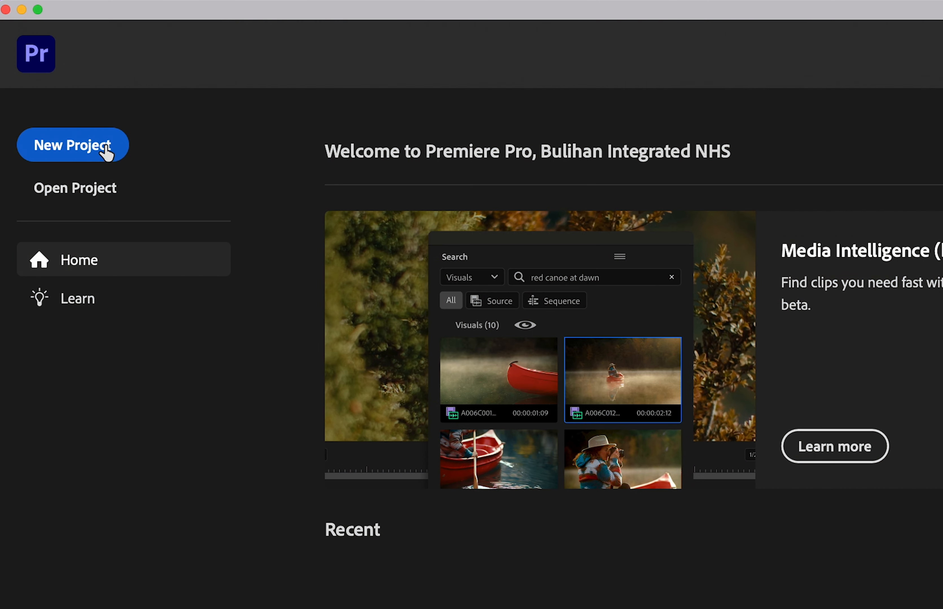
Create a new project named MELVAR EDITS V4 in the default location
left_click(106, 153)
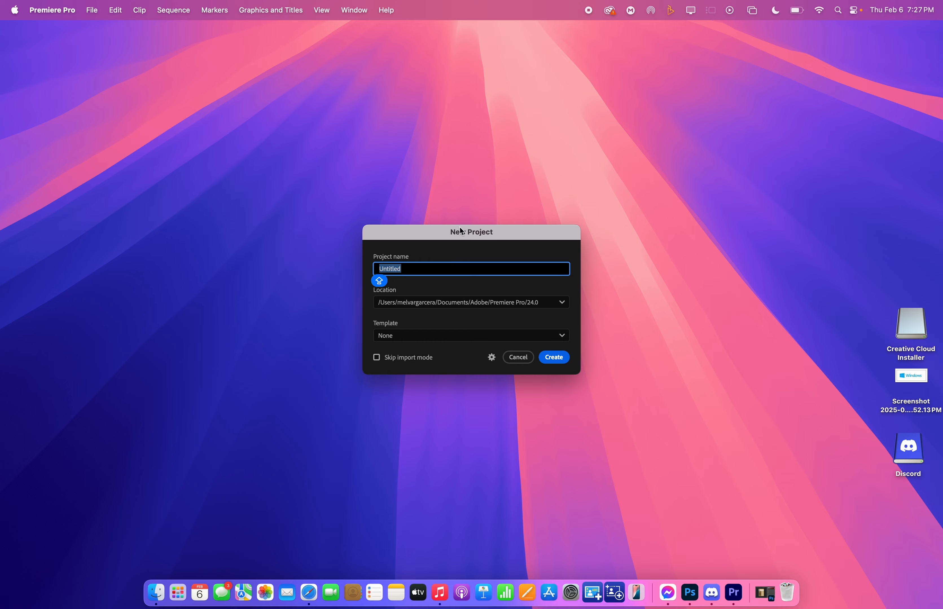
left_click_drag(462, 231, 456, 82)
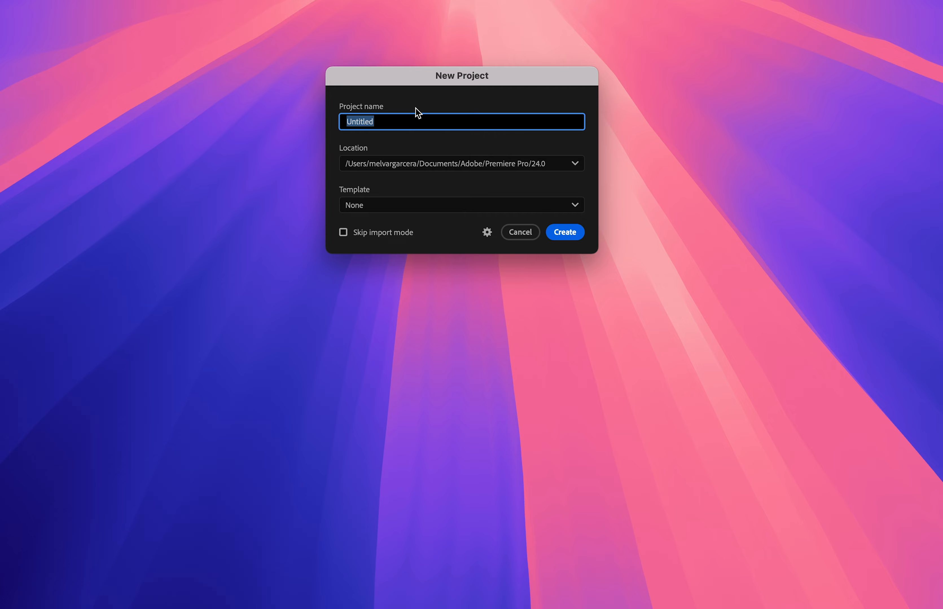
type("MELVAR EDITS V4")
left_click(568, 237)
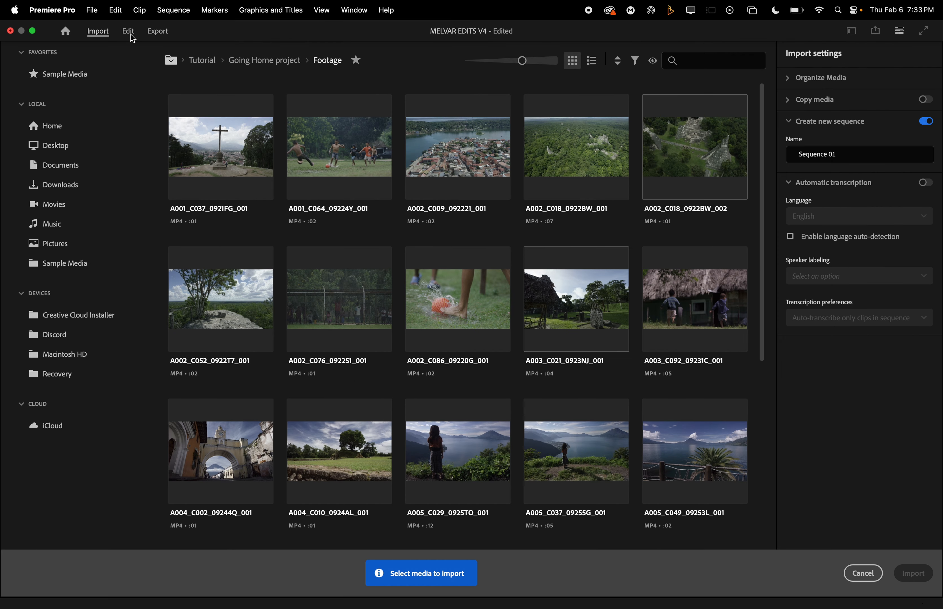
Leave the import page for the editing page and apply the Essentials workspace
left_click(131, 34)
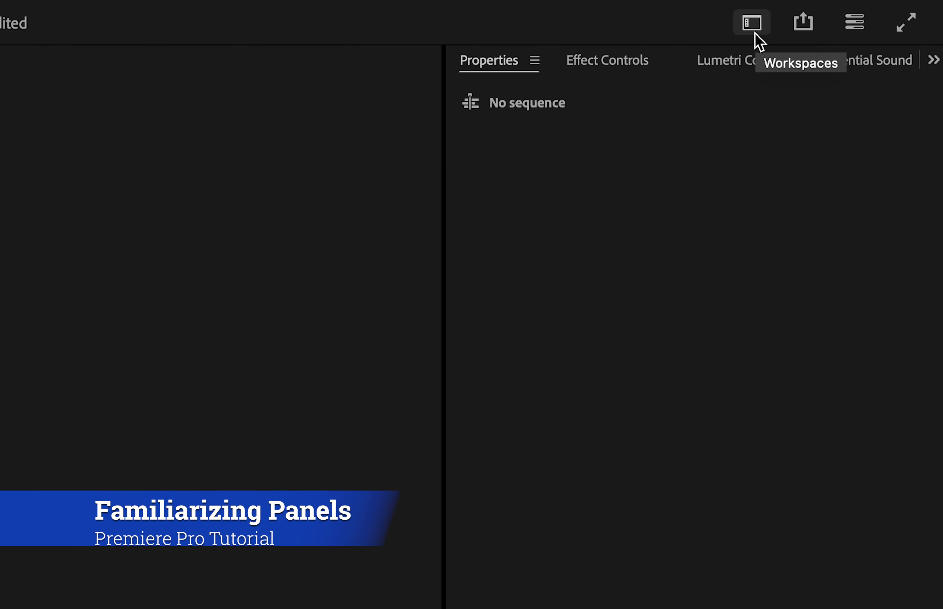
left_click(755, 34)
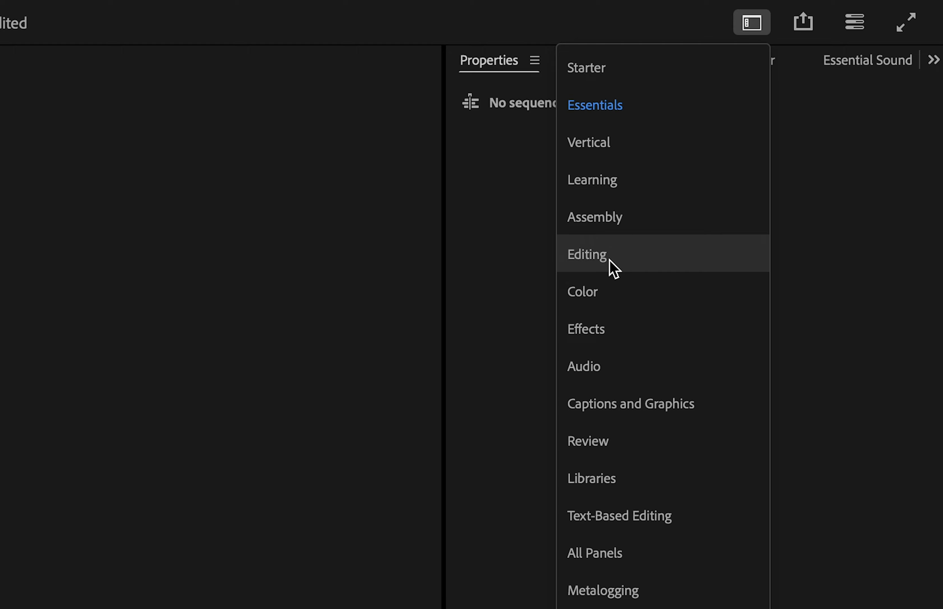
left_click(629, 115)
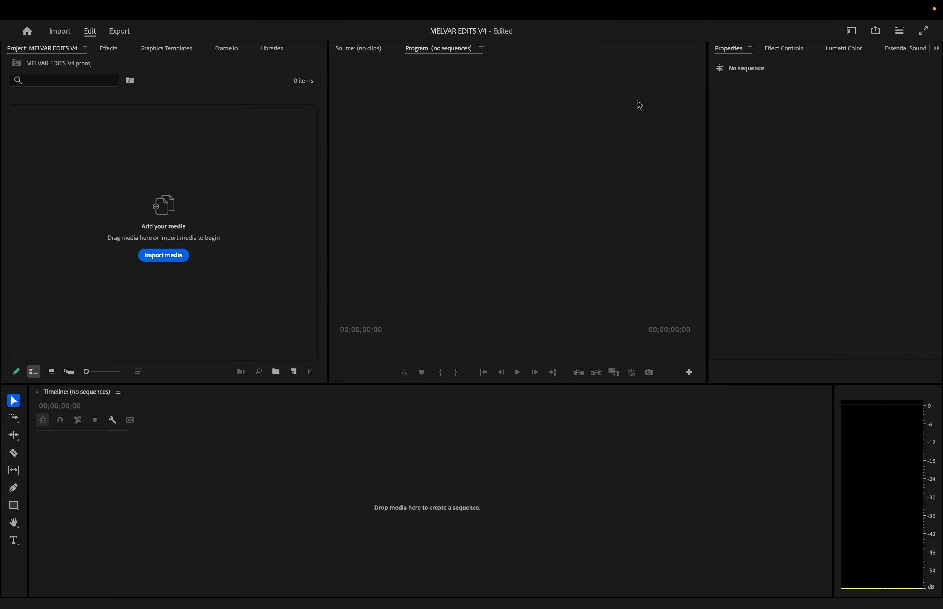
left_click(289, 116)
left_click(517, 141)
left_click(802, 157)
left_click(660, 454)
left_click(207, 299)
left_click(396, 293)
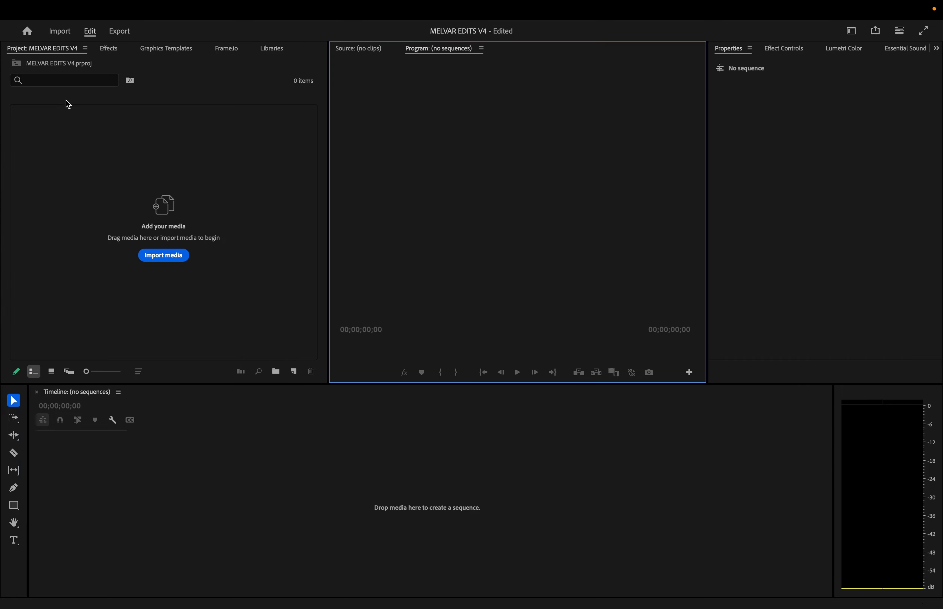
Look through the Project, Effects, Graphics Templates, Frame.io and Libraries panels
left_click(46, 130)
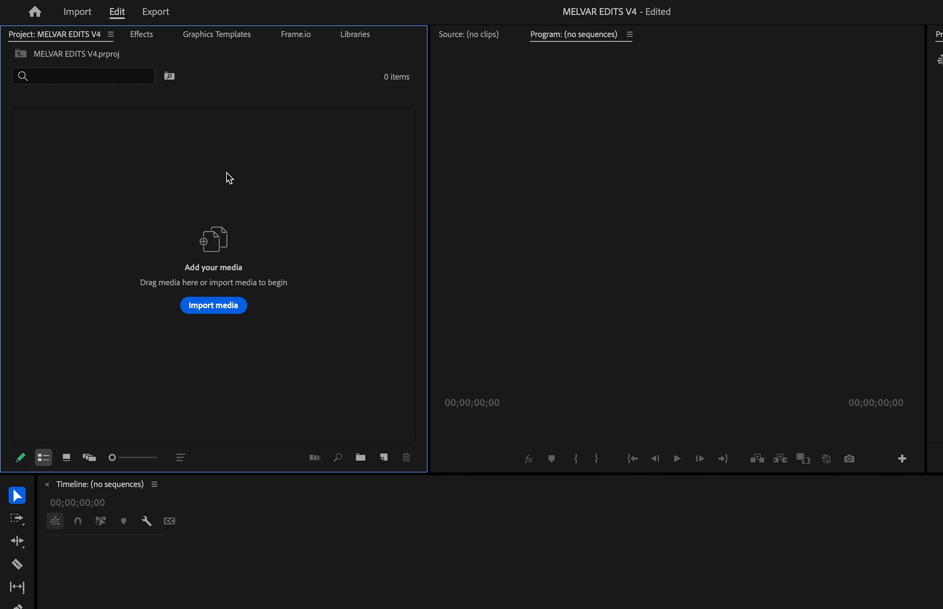
left_click(147, 37)
left_click(204, 42)
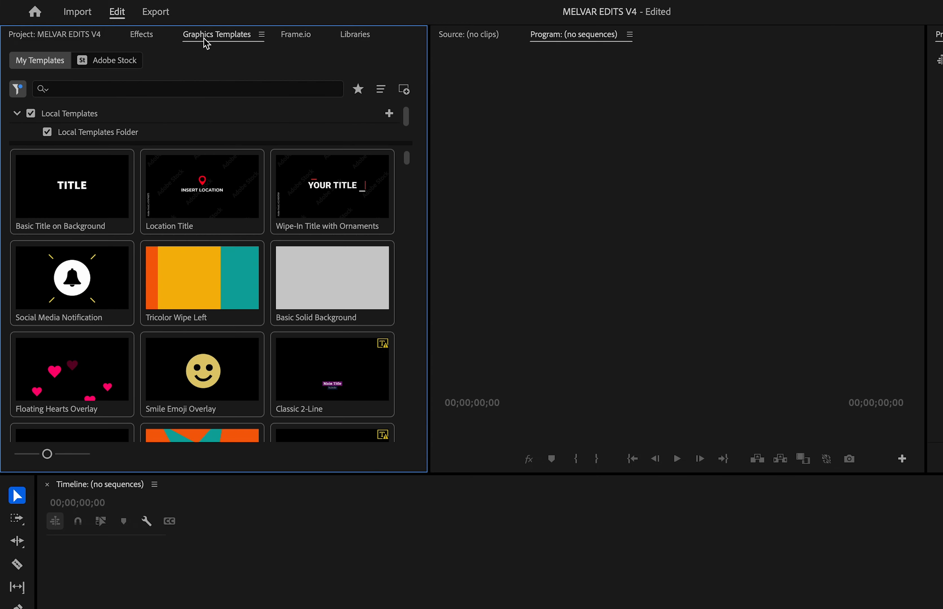
left_click(292, 43)
left_click(352, 40)
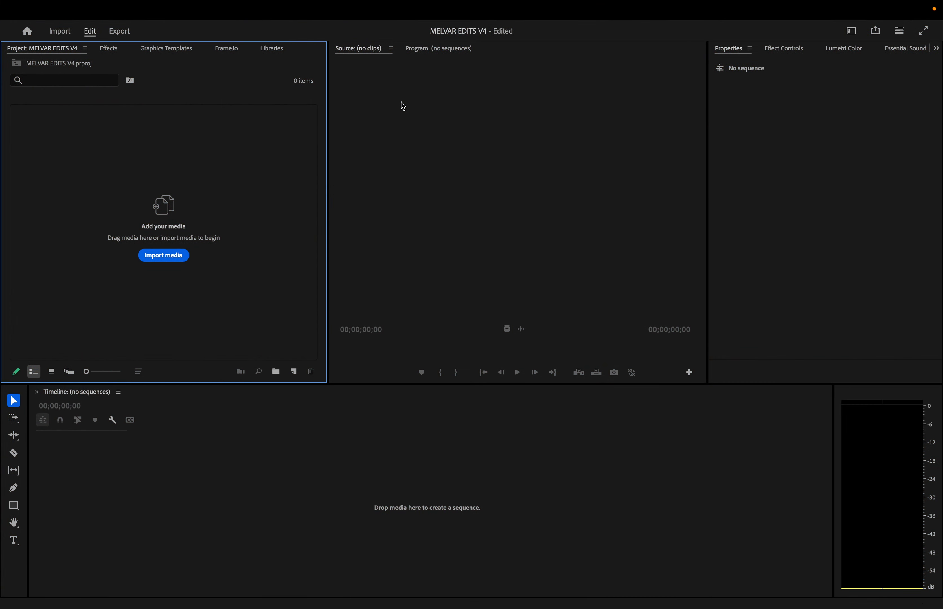
left_click(374, 97)
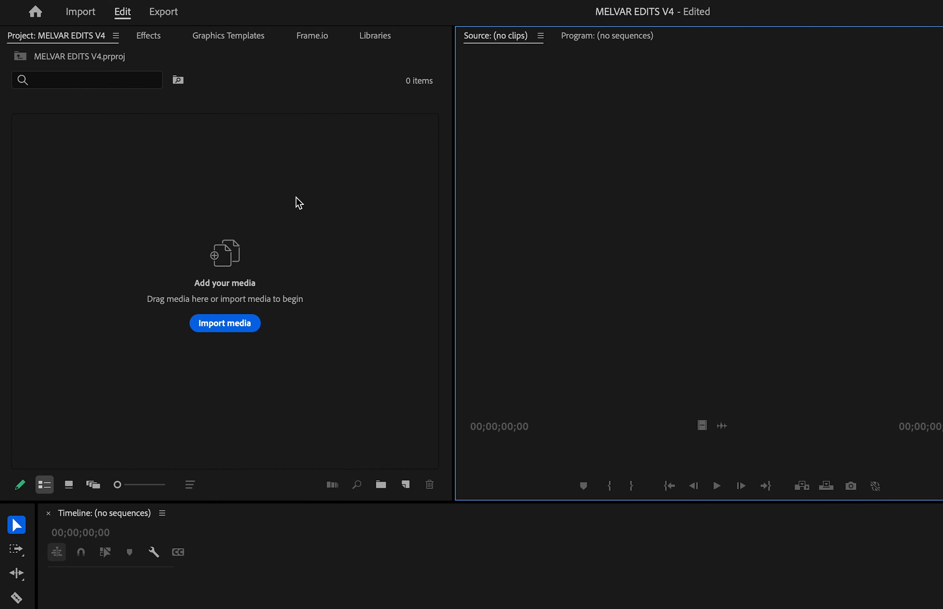
left_click(244, 210)
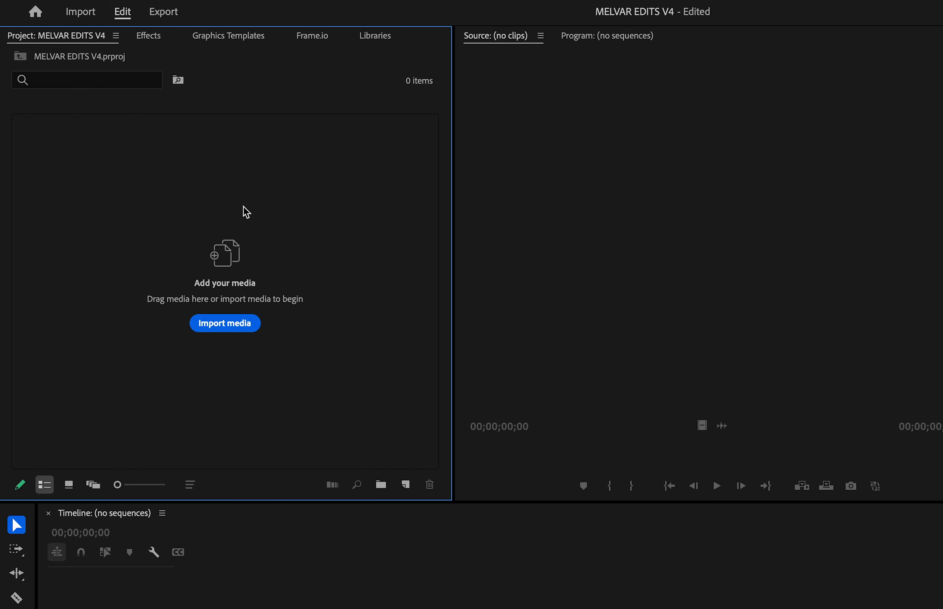
left_click(657, 212)
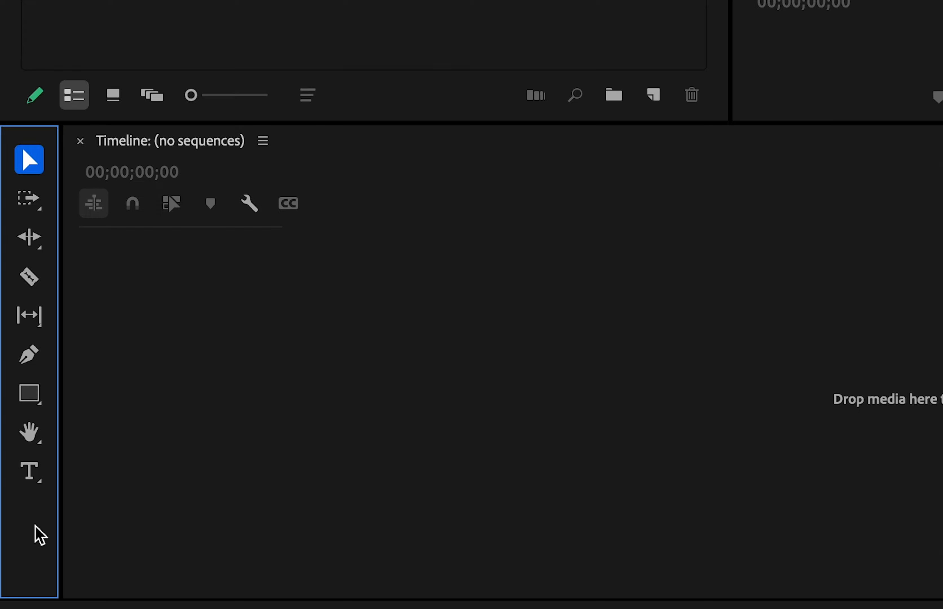
left_click(691, 353)
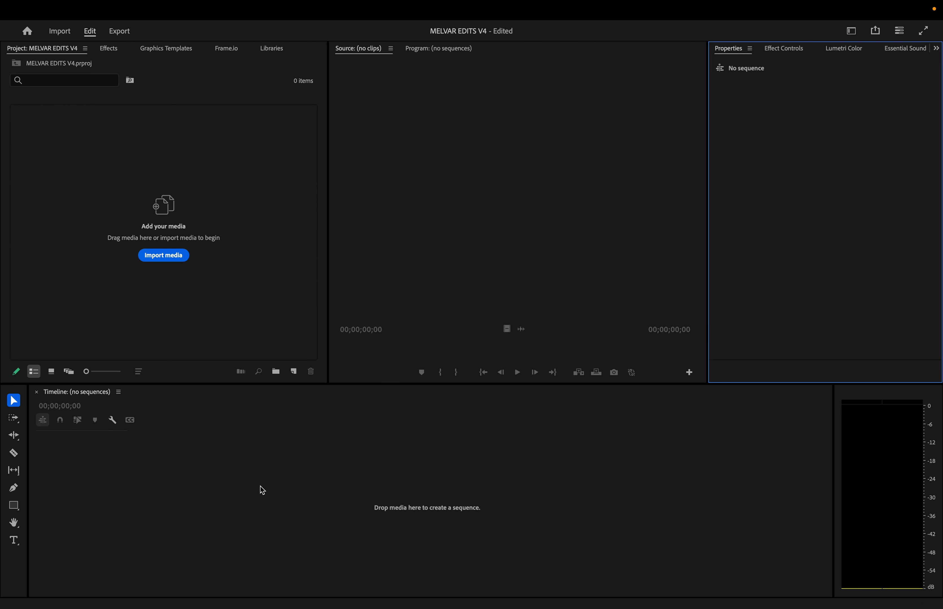
left_click(221, 484)
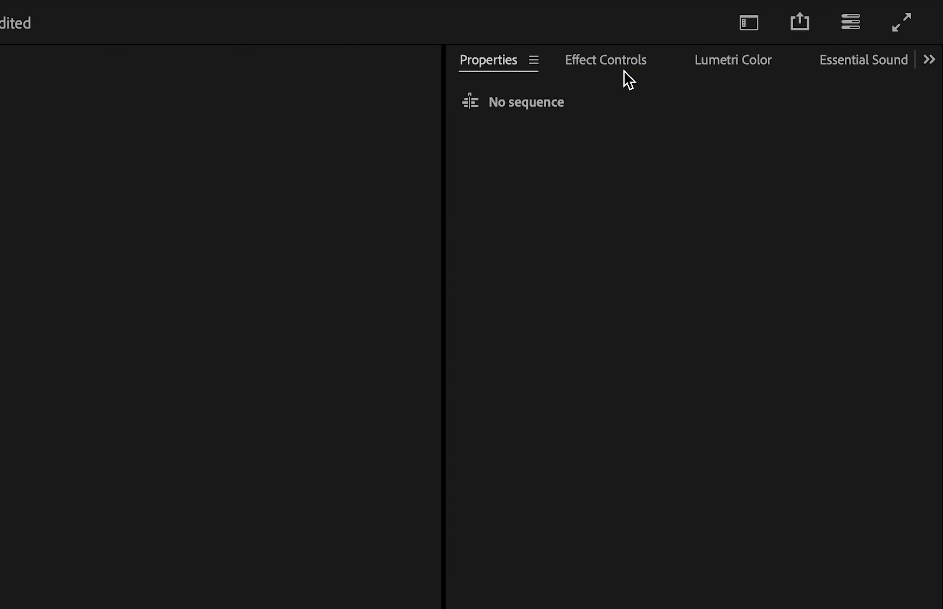
View the Effect Controls, Lumetri Color and Essential Sound panels in turn
left_click(627, 81)
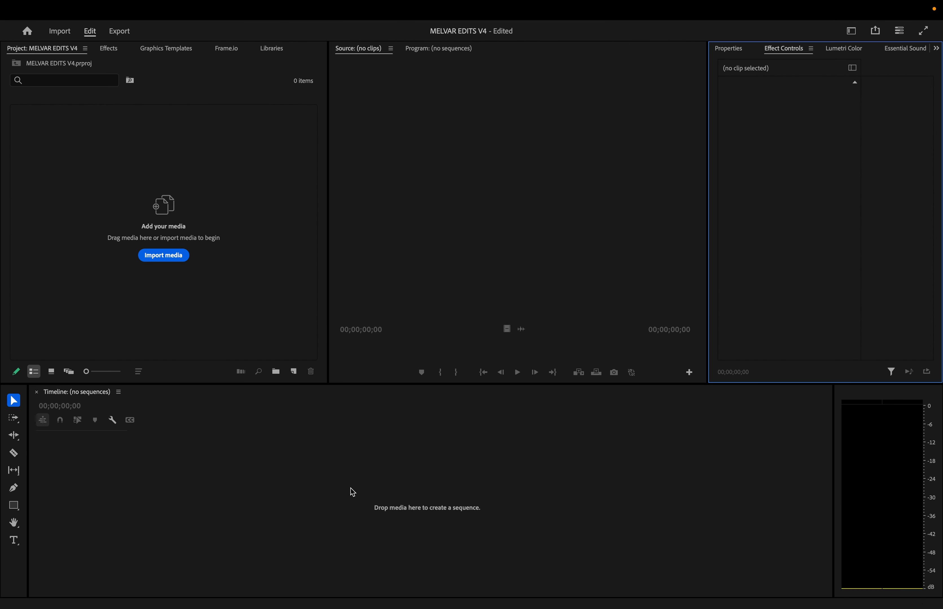
left_click(292, 505)
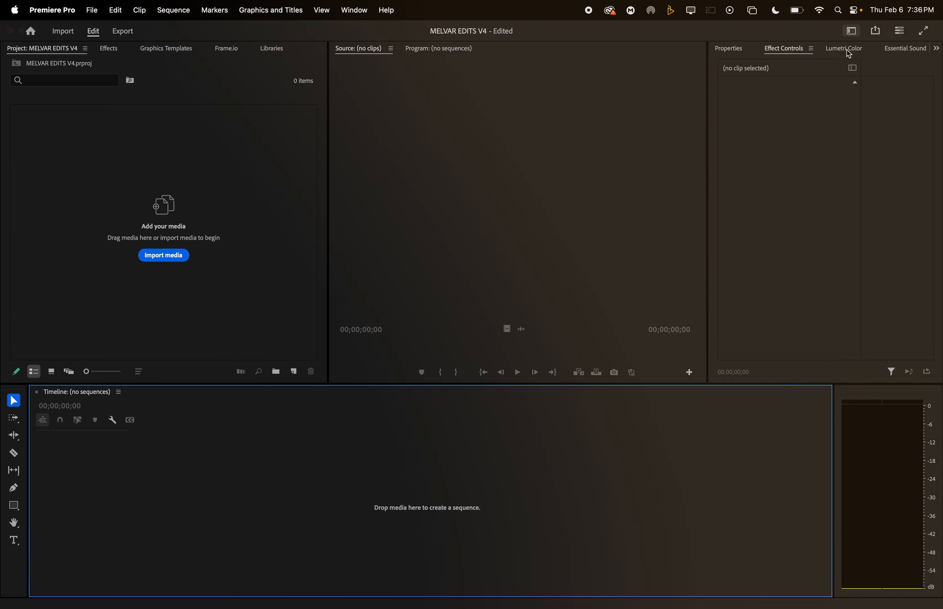
left_click(848, 49)
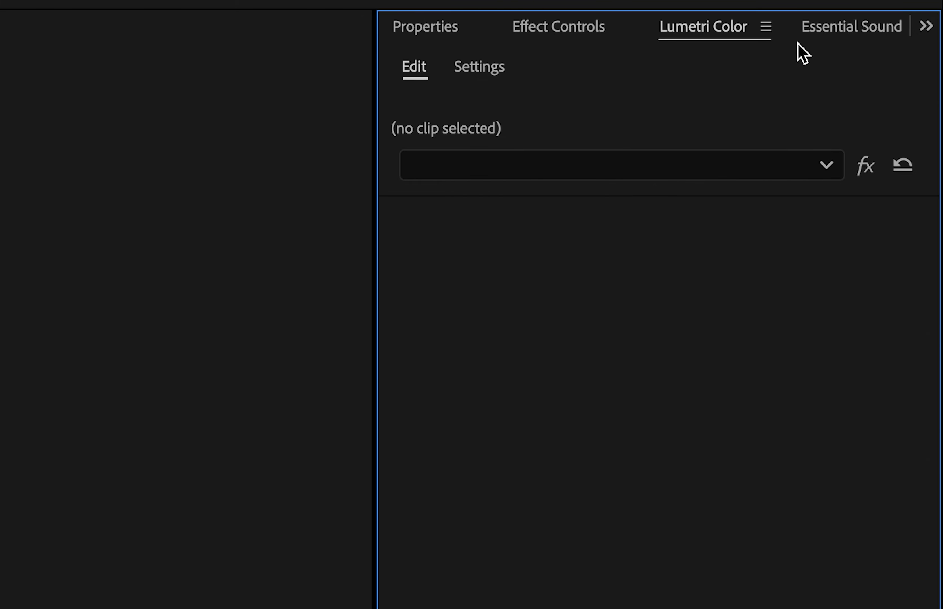
left_click(860, 41)
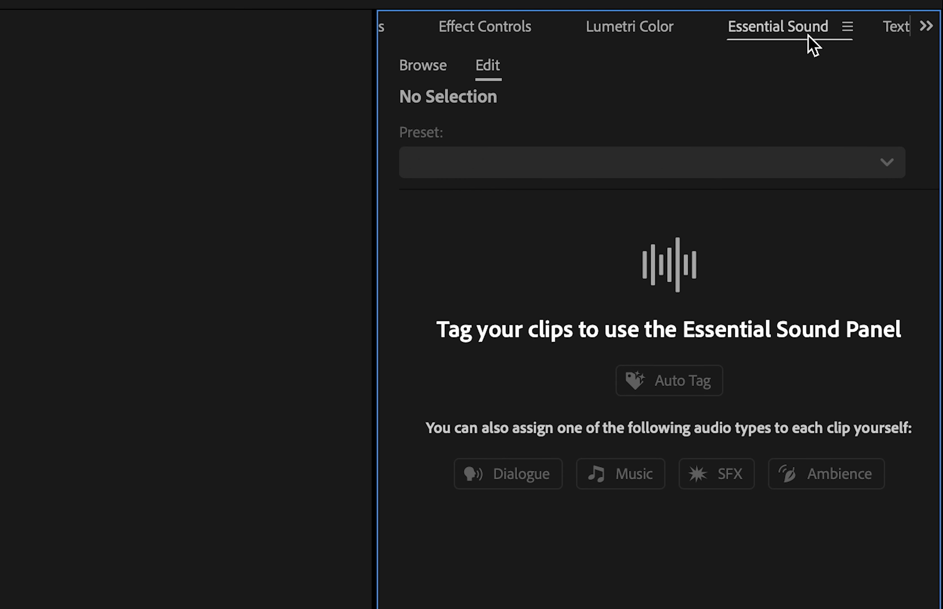
View the Transcript, Captions and Graphics sections of the Text panel
left_click(896, 27)
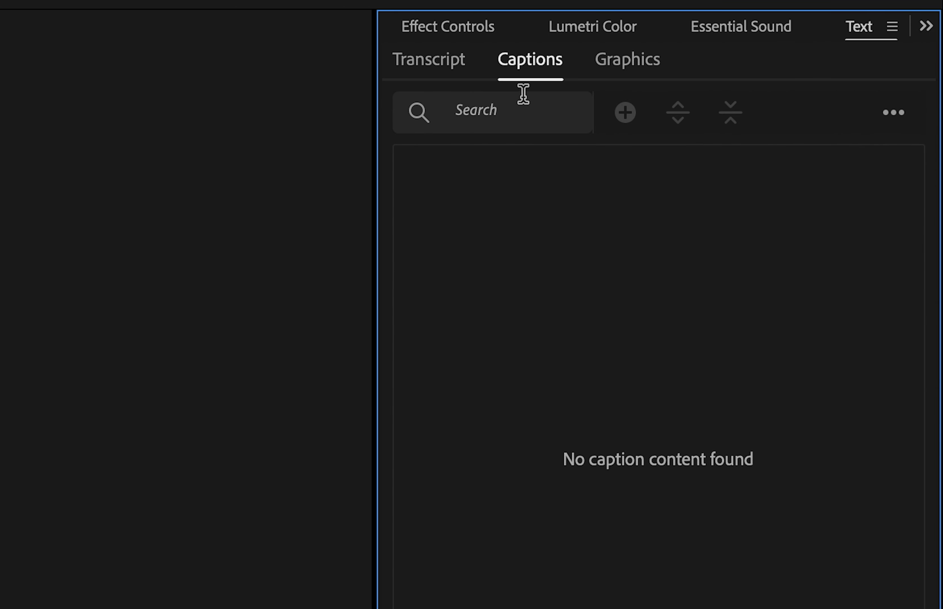
left_click(436, 73)
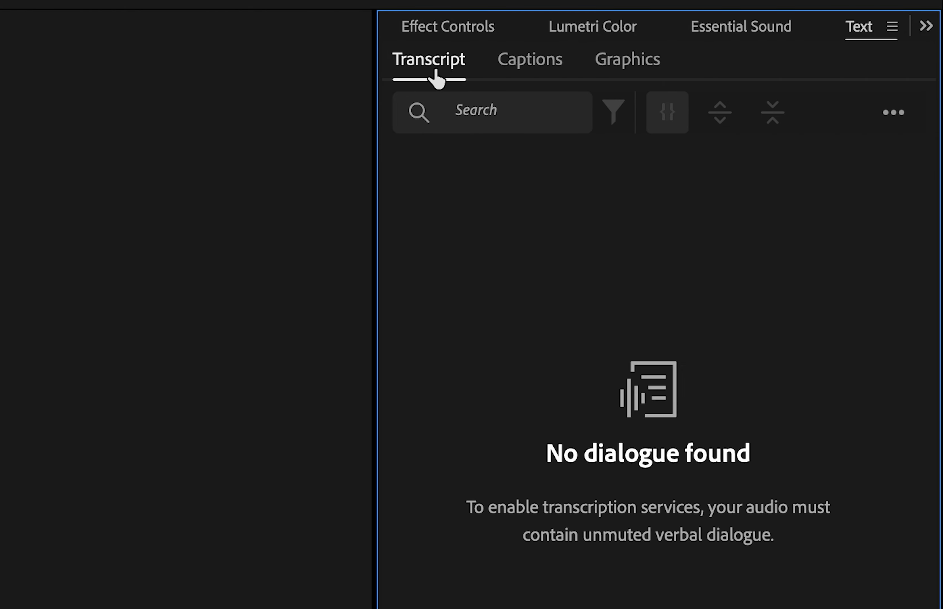
left_click(543, 75)
left_click(627, 72)
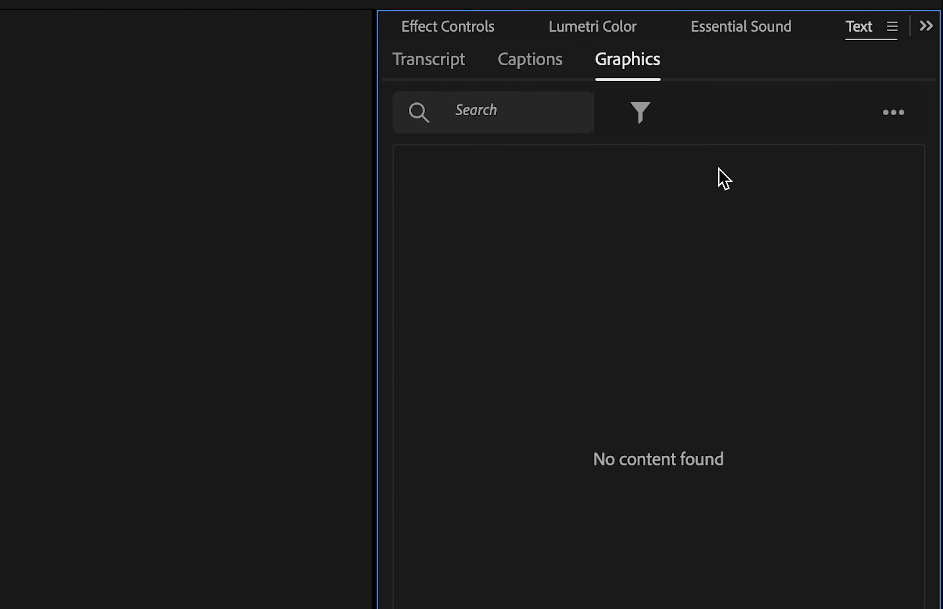
left_click(879, 462)
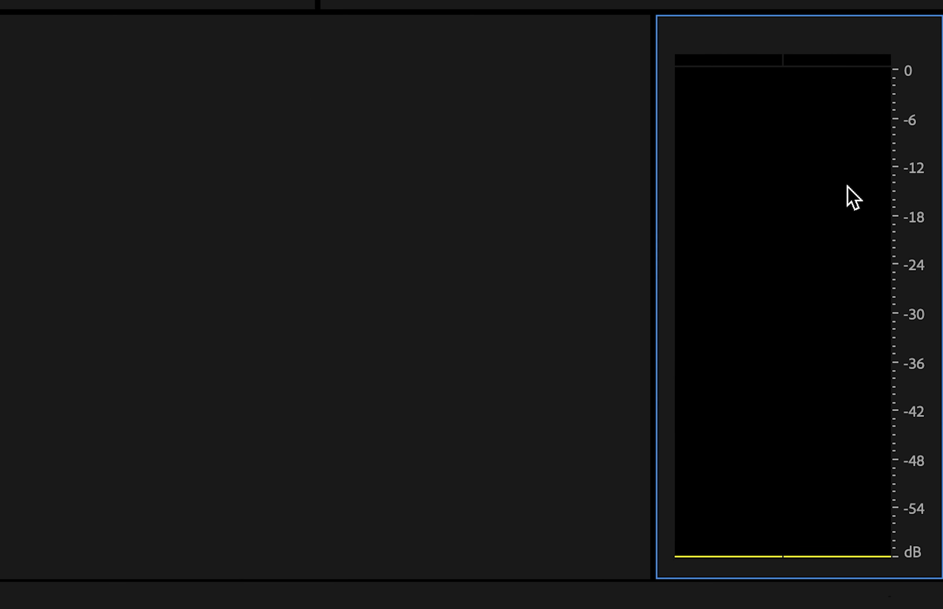
left_click(158, 258)
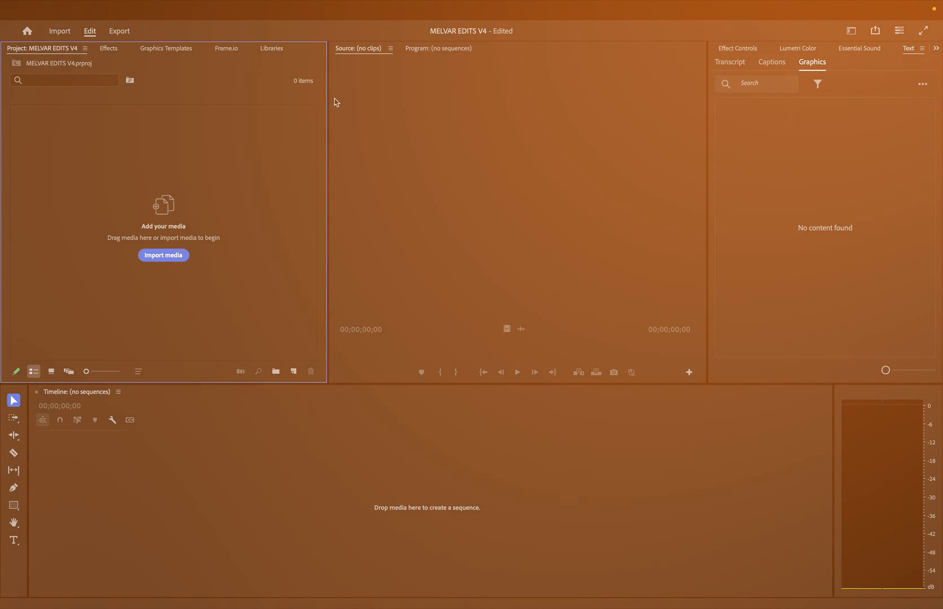
left_click(446, 130)
left_click(783, 202)
left_click(520, 481)
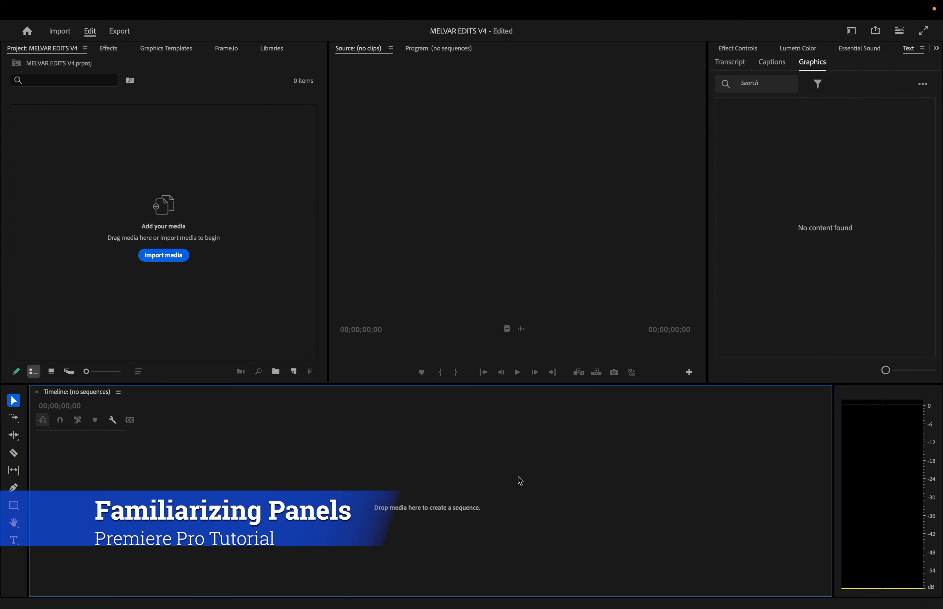
left_click(456, 222)
left_click(339, 415)
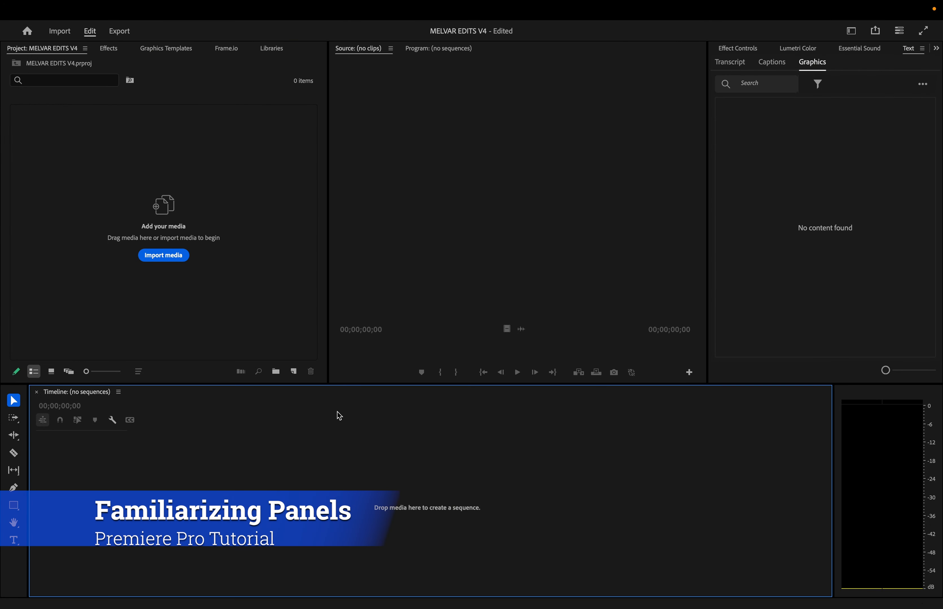
Resize the panels, making the timeline taller and the Text panel wider at the Source monitor's expense
left_click(354, 383)
left_click_drag(353, 383, 391, 157)
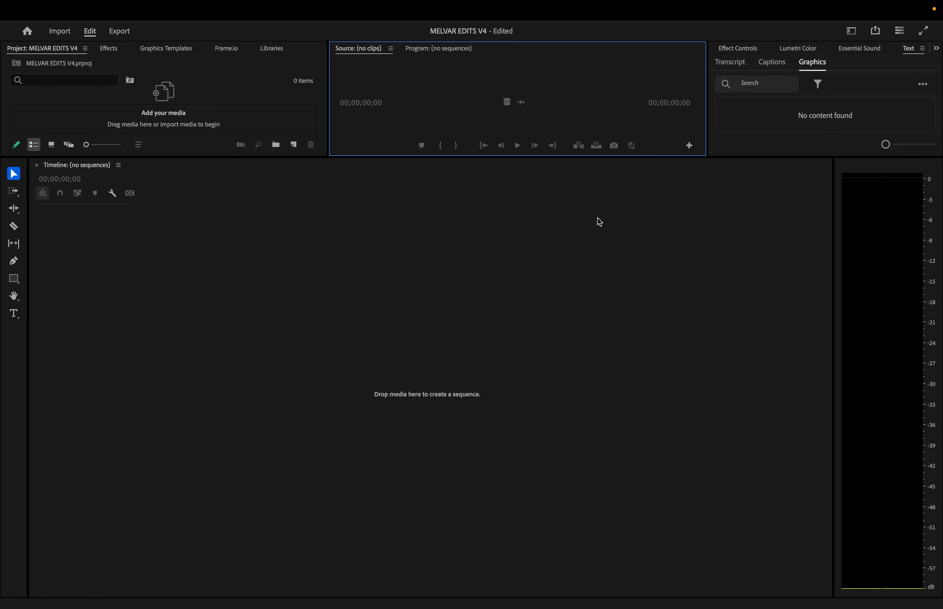
left_click_drag(707, 92, 527, 92)
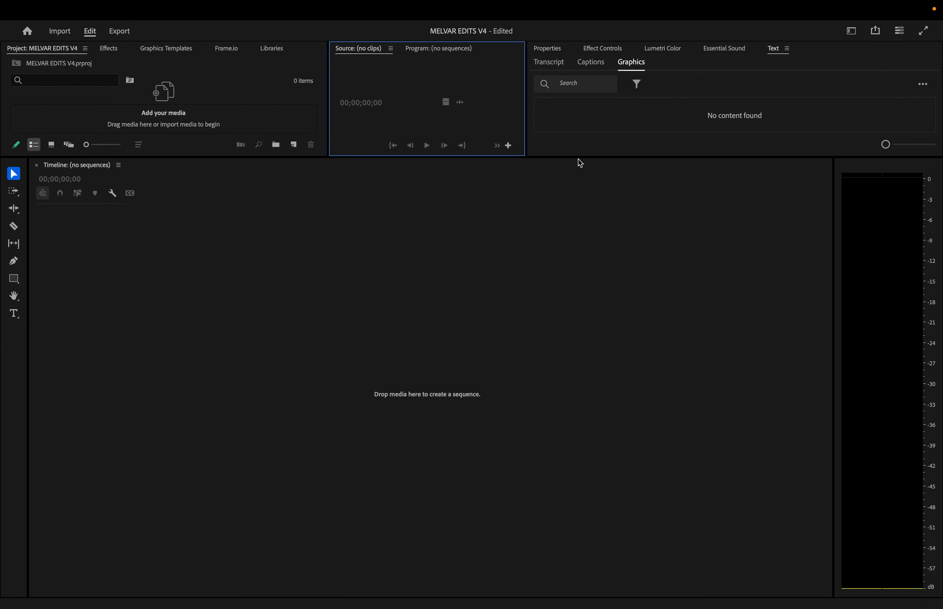
left_click_drag(578, 159, 585, 266)
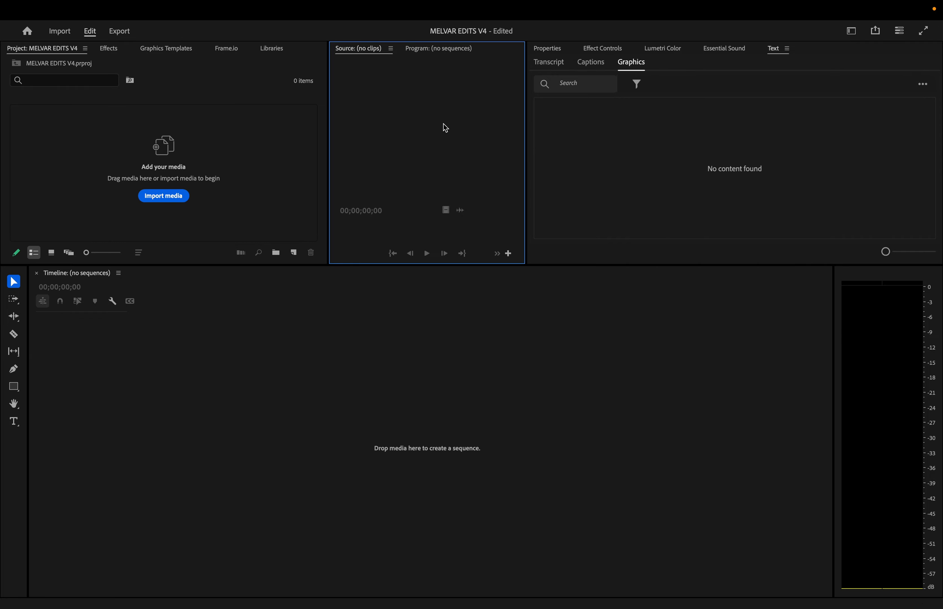
Reset the Essentials workspace to its saved layout
mouse_move(436, 19)
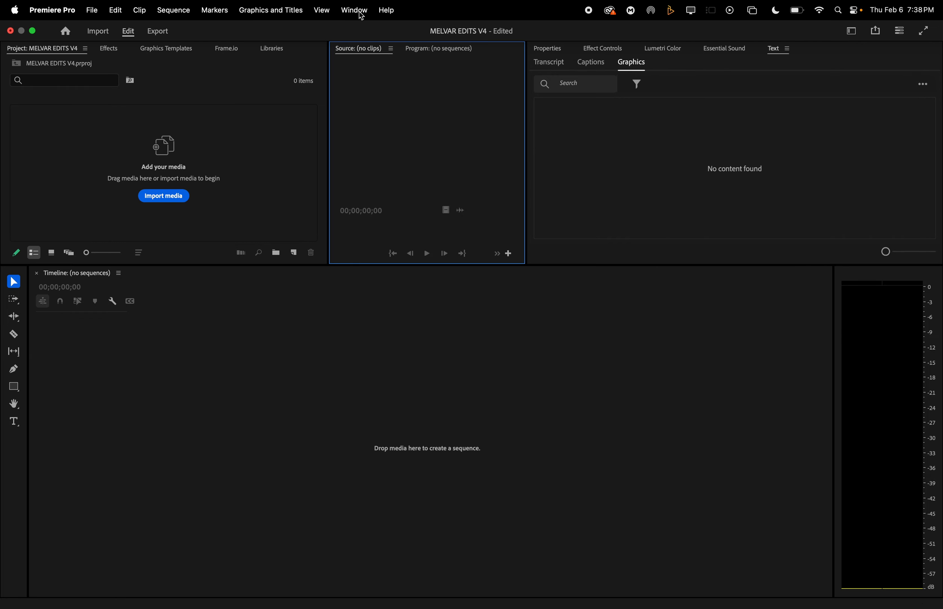
left_click(357, 13)
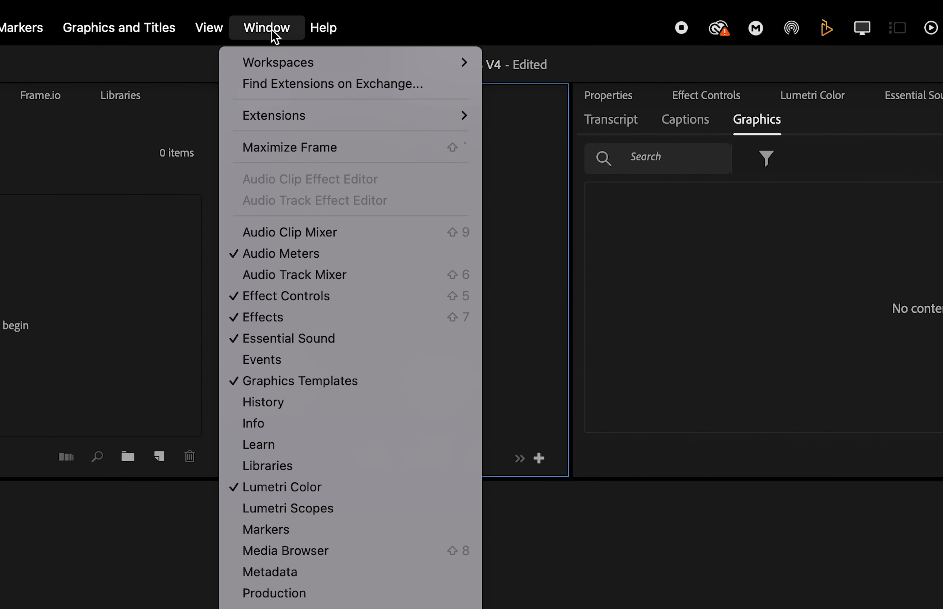
mouse_move(348, 66)
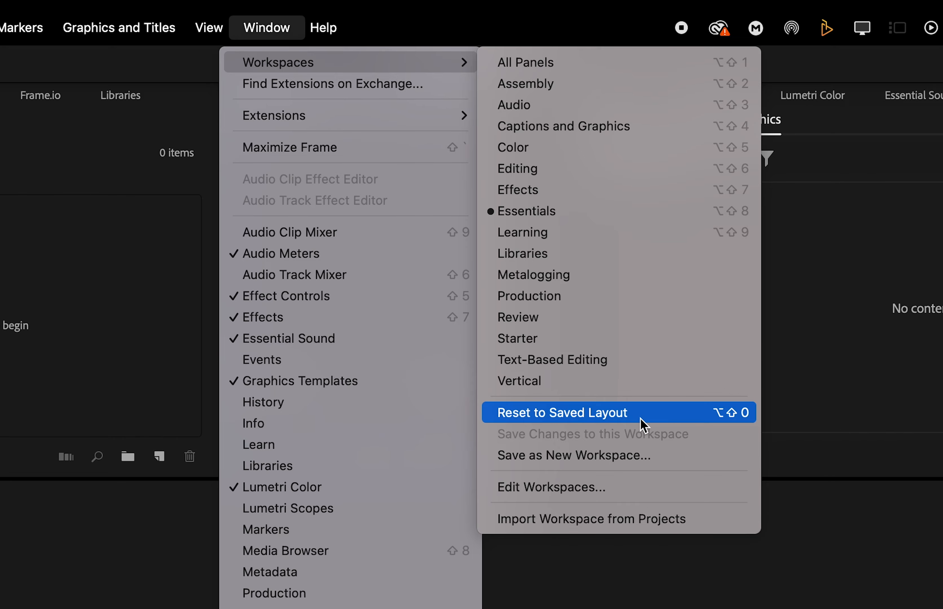
left_click(654, 414)
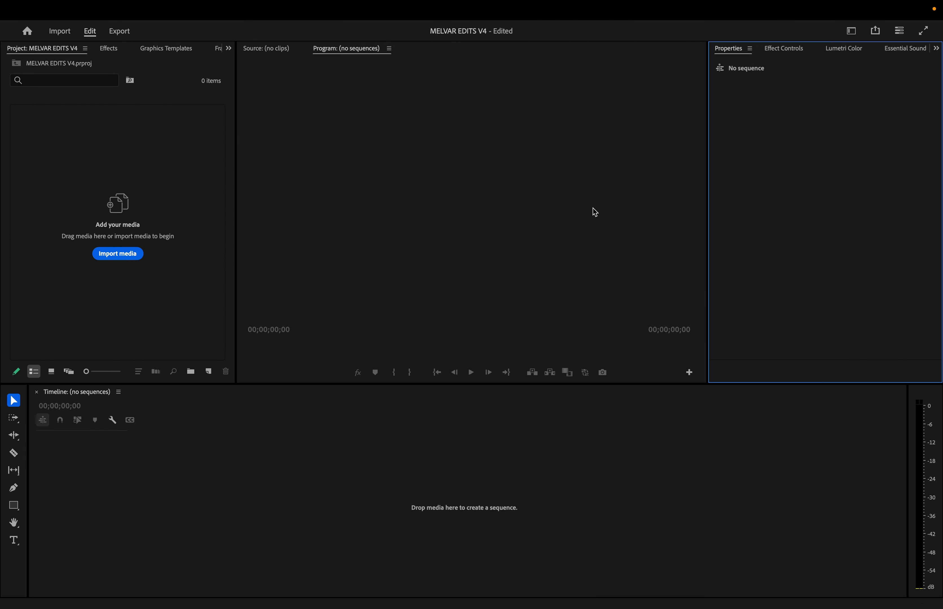
left_click(559, 497)
left_click(207, 264)
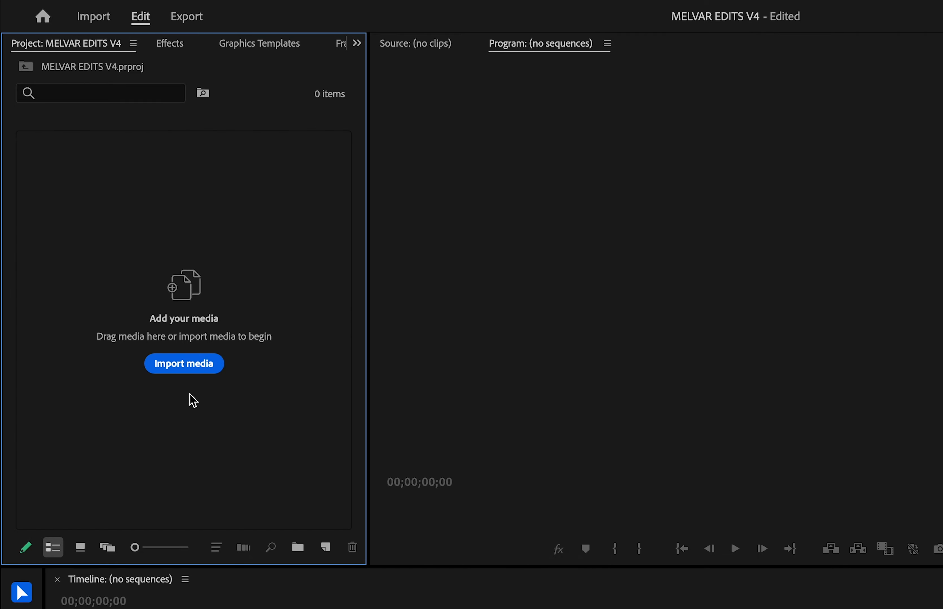
left_click(193, 372)
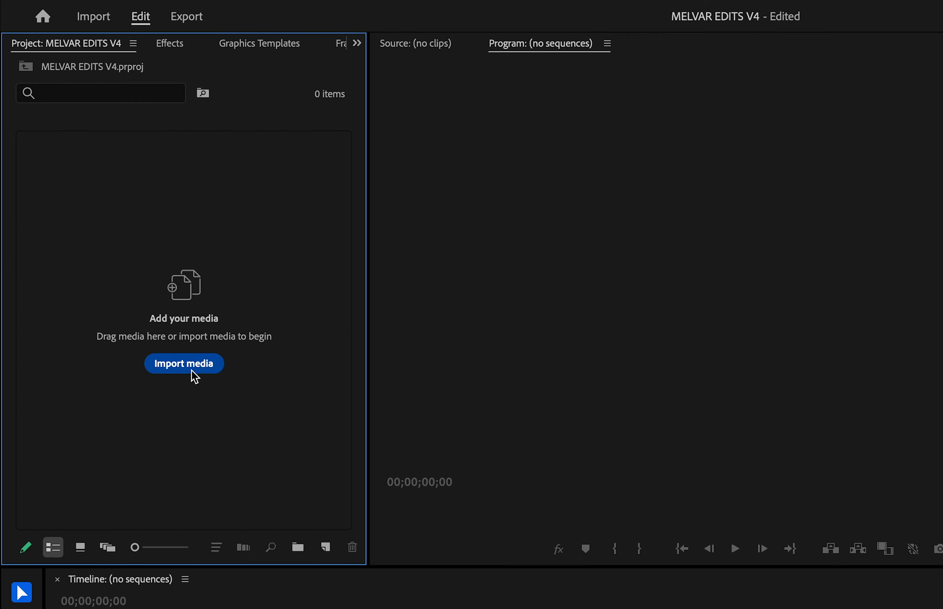
left_click(808, 383)
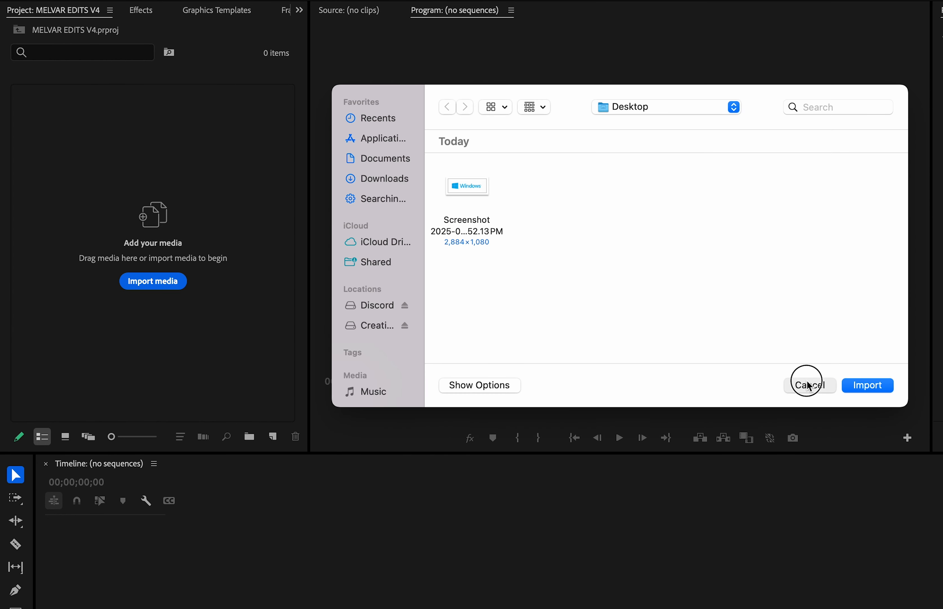
Import the ASSEMBLY AND DISASSEMBLY OF COMPUTER SYSTEM UNIT.mp4 video from the Documents folder into the project
double_click(52, 128)
left_click_drag(697, 104, 673, 37)
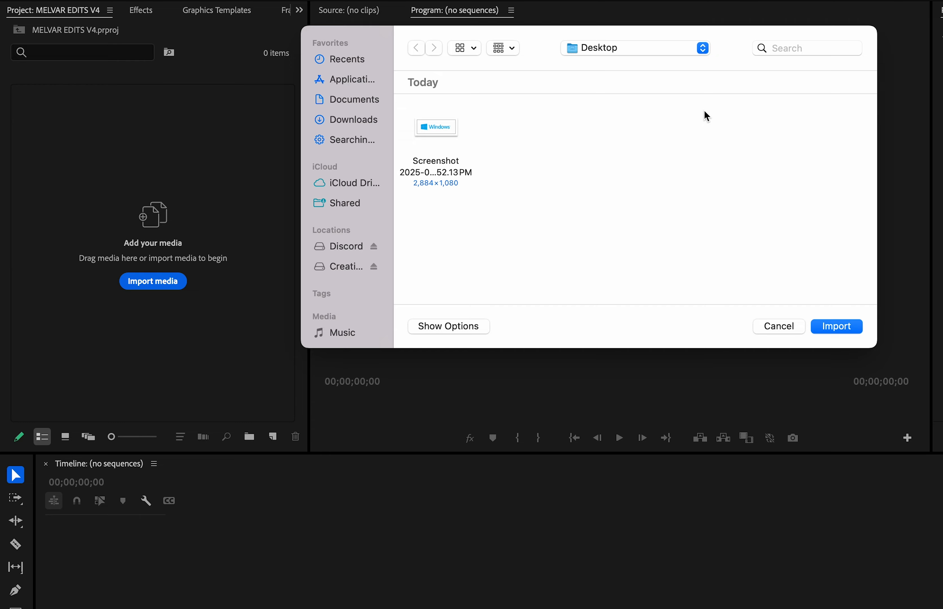
left_click_drag(665, 36, 667, 52)
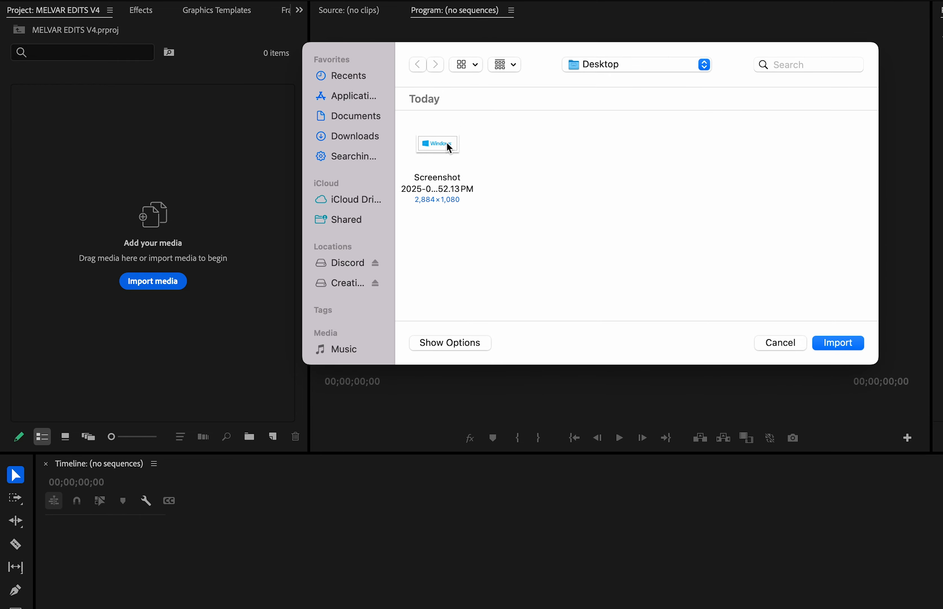
left_click(358, 138)
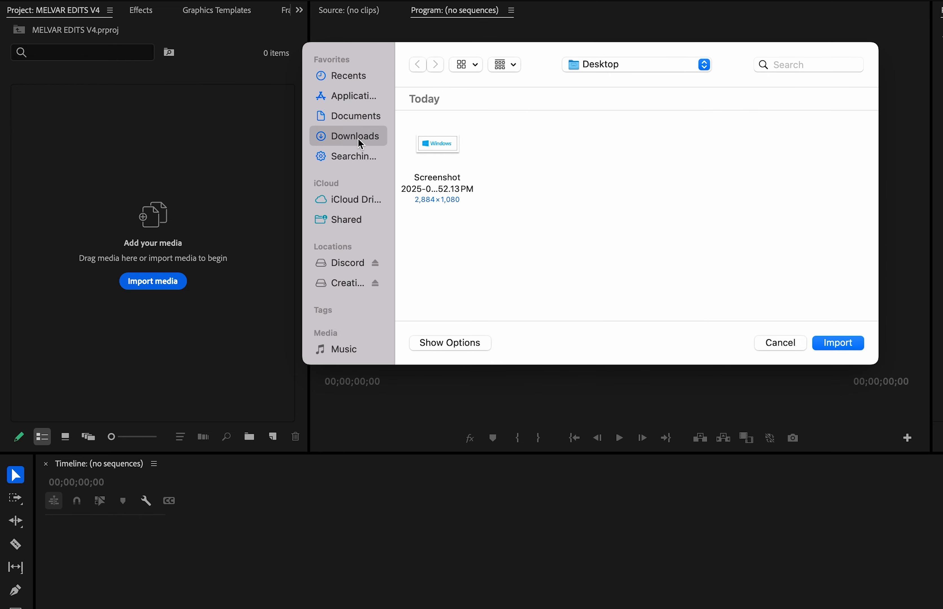
left_click(364, 123)
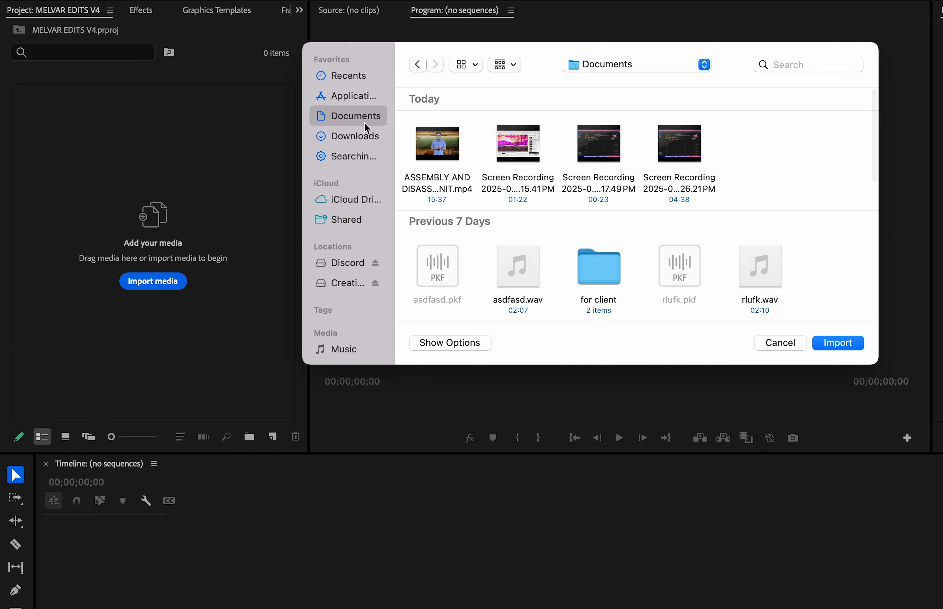
left_click(449, 161)
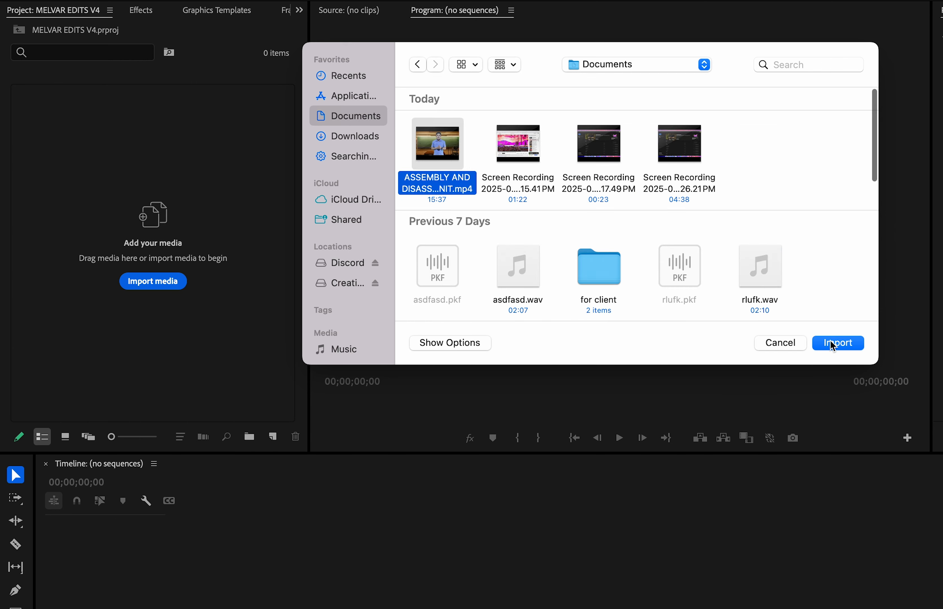
left_click_drag(753, 150, 405, 195)
left_click(780, 191)
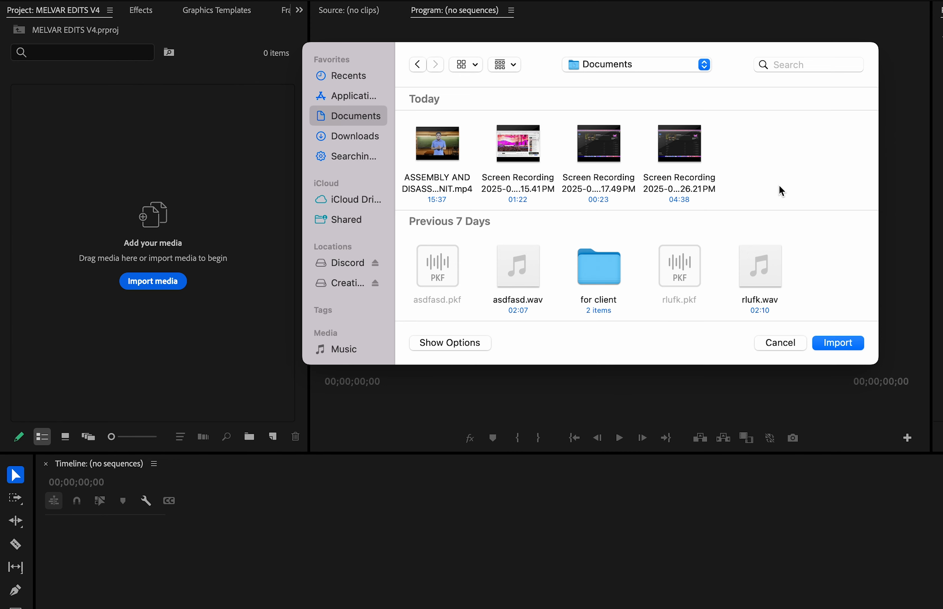
left_click(436, 145)
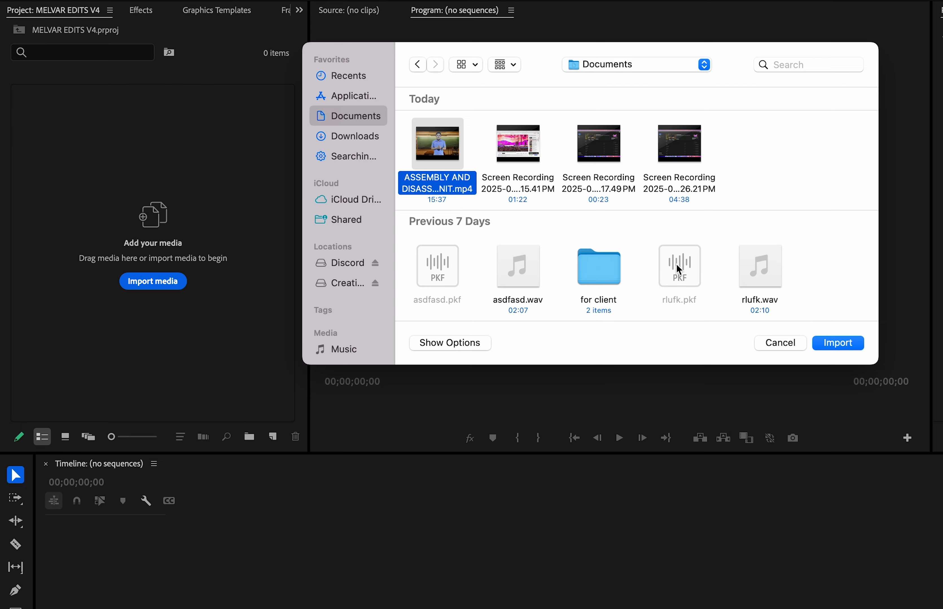
left_click(853, 347)
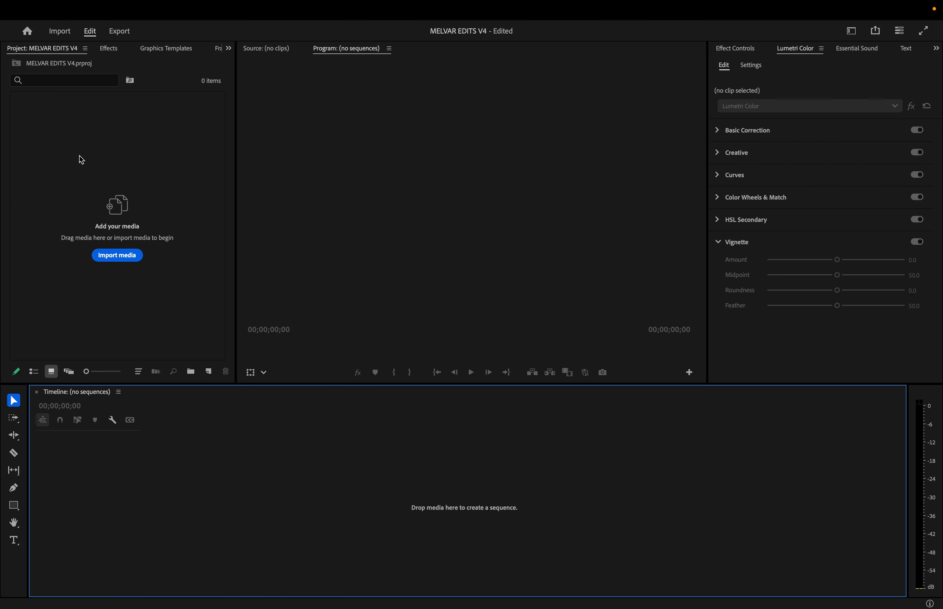
left_click(90, 8)
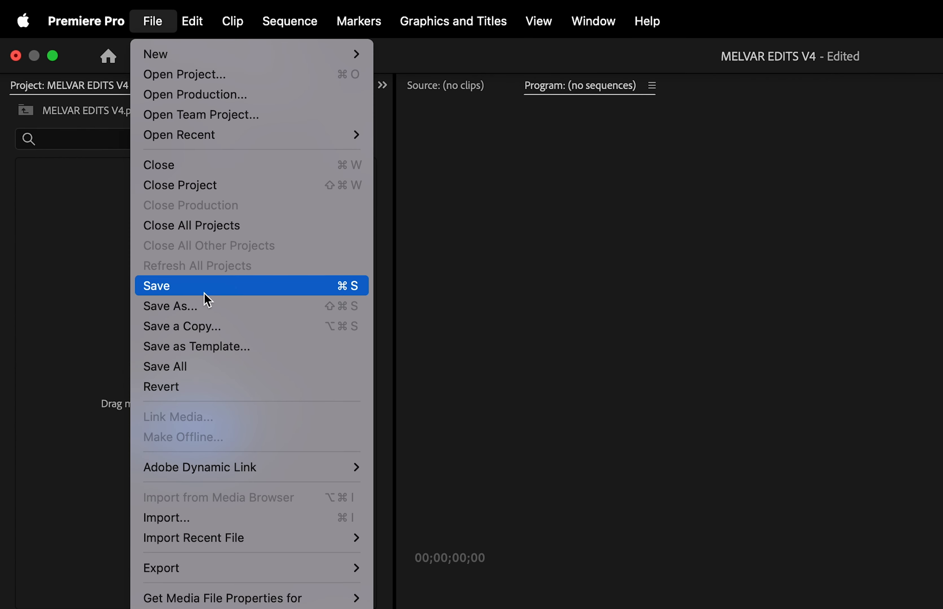
left_click(215, 525)
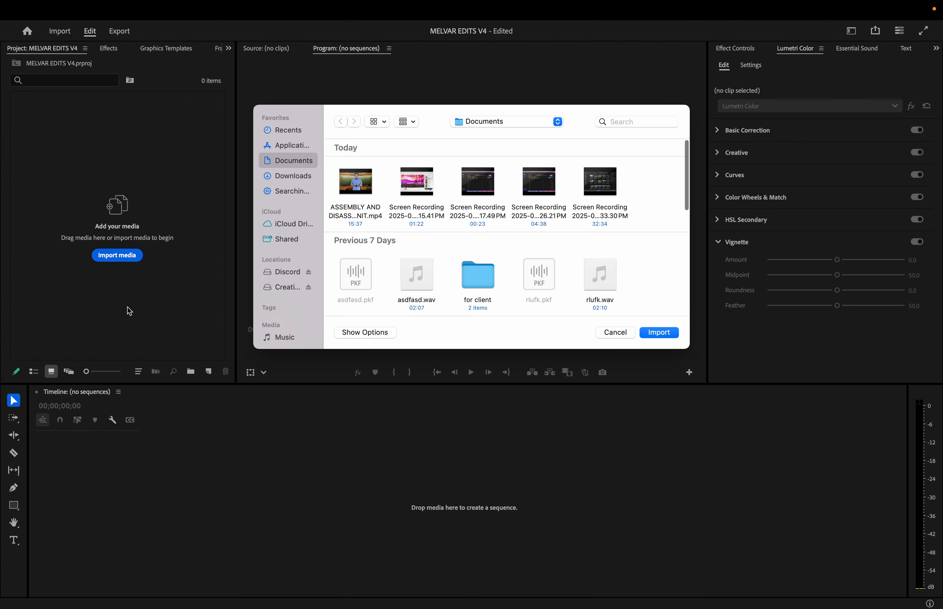
left_click(616, 332)
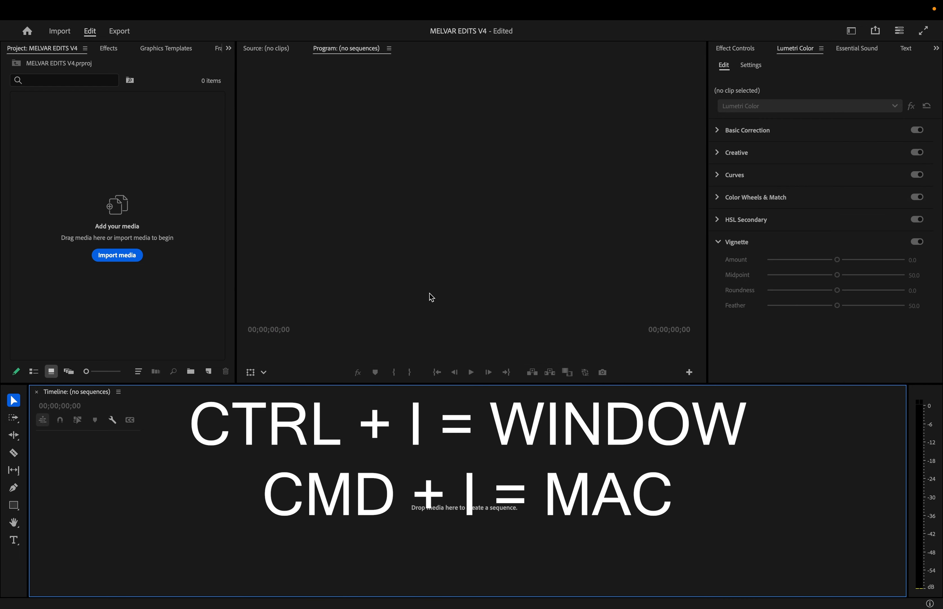
key("super+i")
left_click(616, 332)
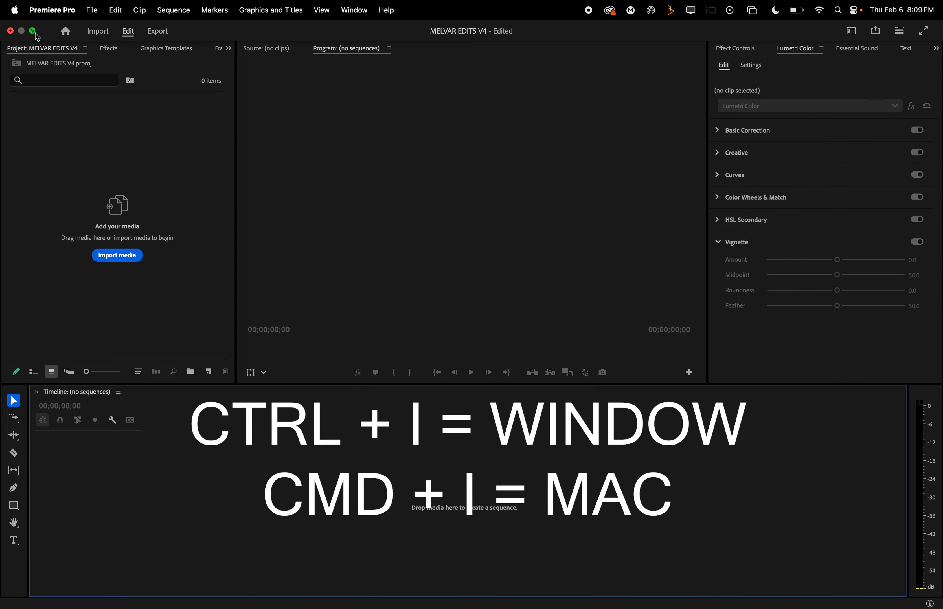
Exit full screen, switch to Finder and add the four Screen Recording files from Documents to the Project panel
left_click(34, 31)
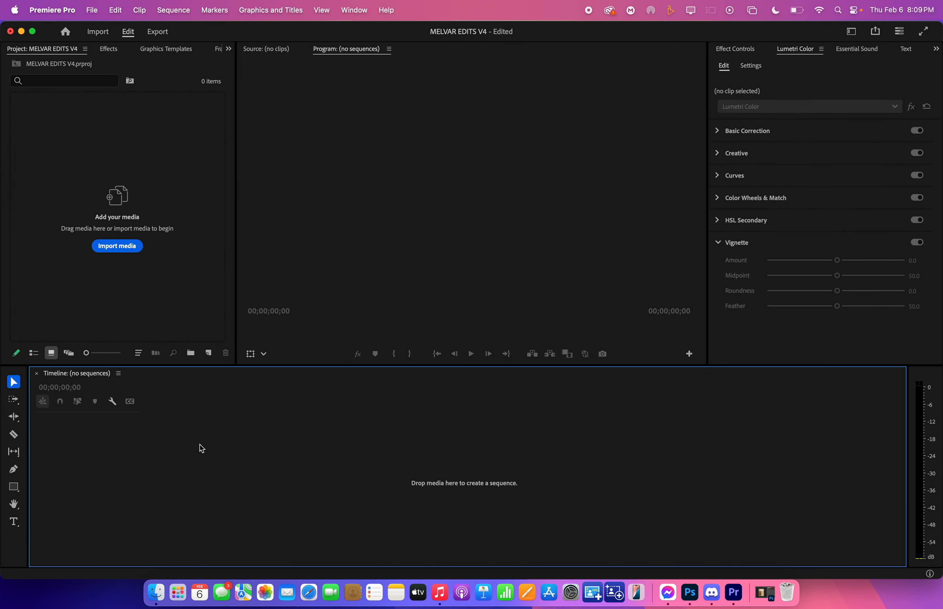
left_click(156, 593)
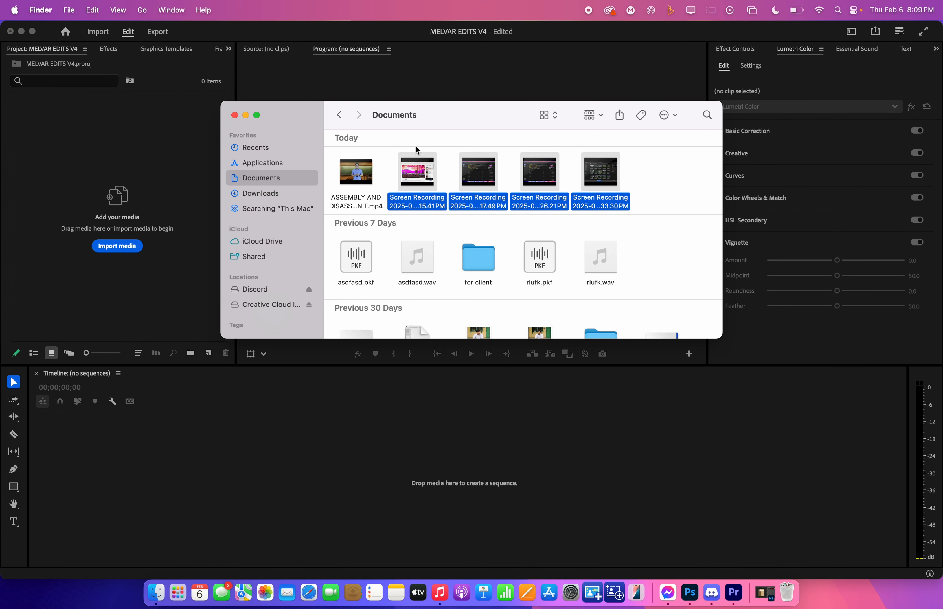
left_click_drag(470, 122, 673, 113)
left_click_drag(849, 175, 620, 171)
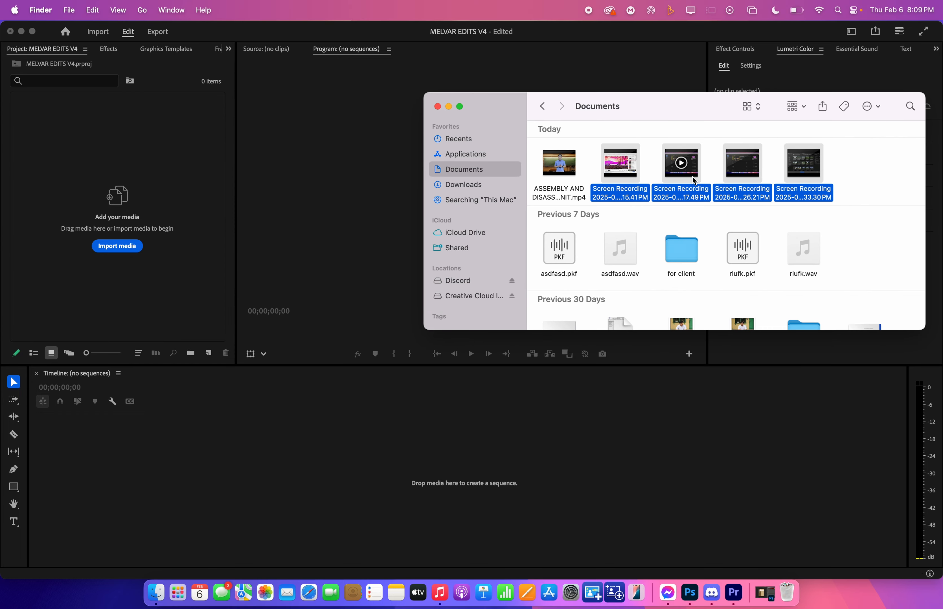
left_click_drag(693, 180, 147, 179)
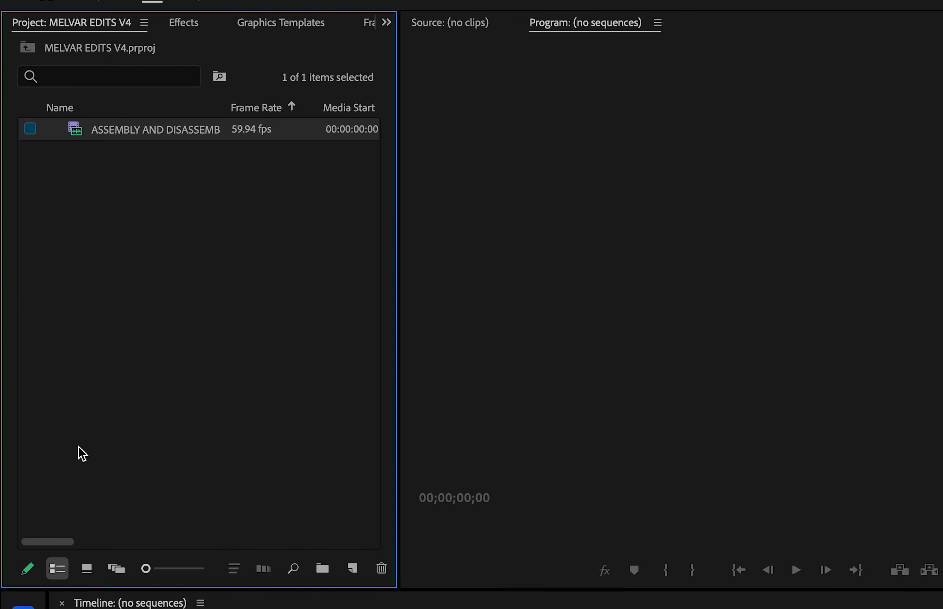
Show the project media as thumbnails and load the ASSEMBLY AND DISASSEMBLY clip into the Source monitor
left_click(91, 570)
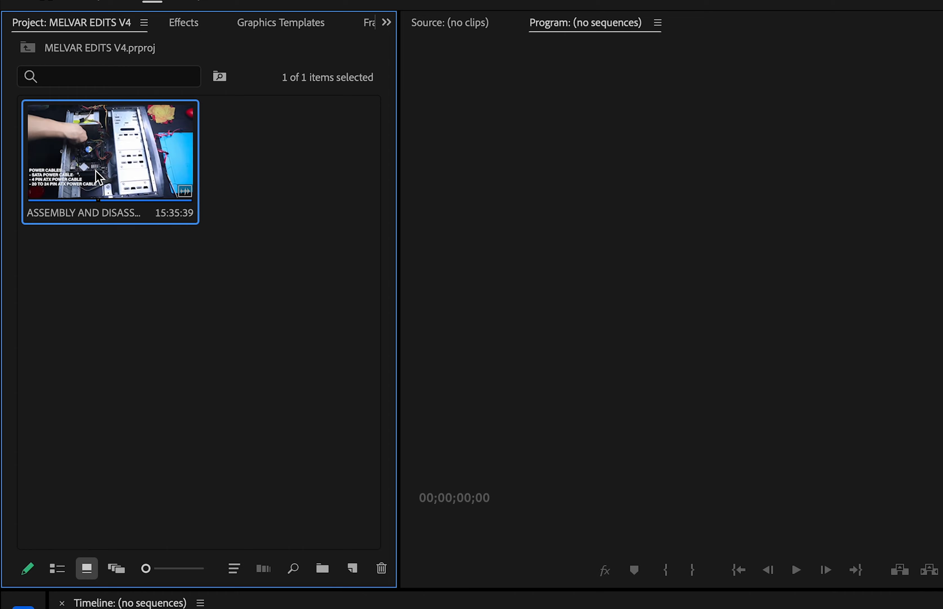
left_click(225, 159)
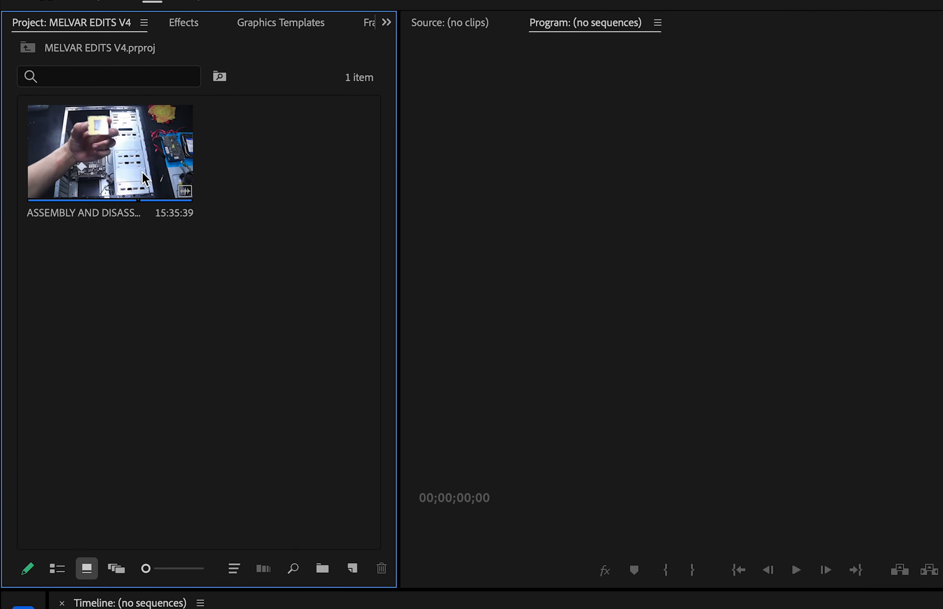
left_click(137, 172)
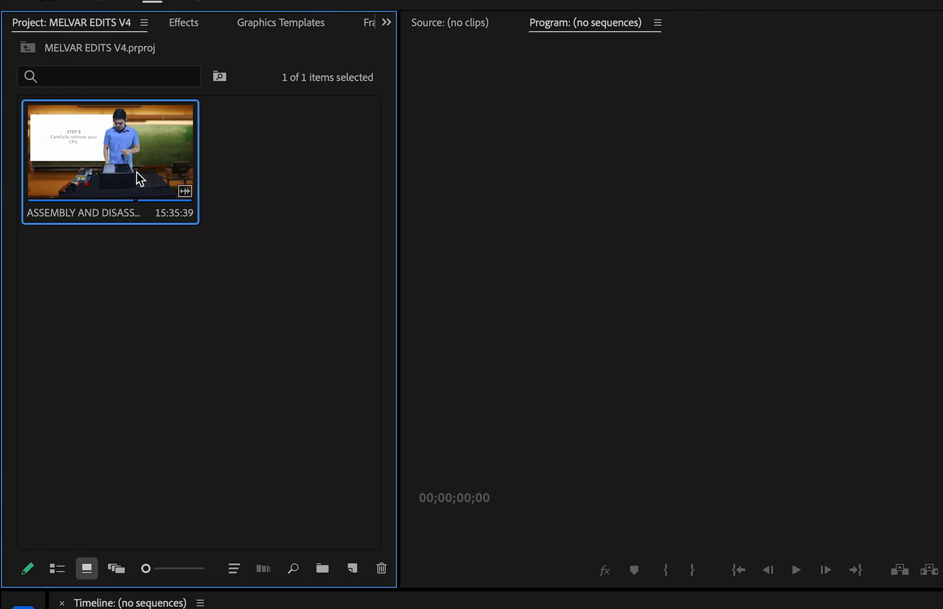
double_click(146, 179)
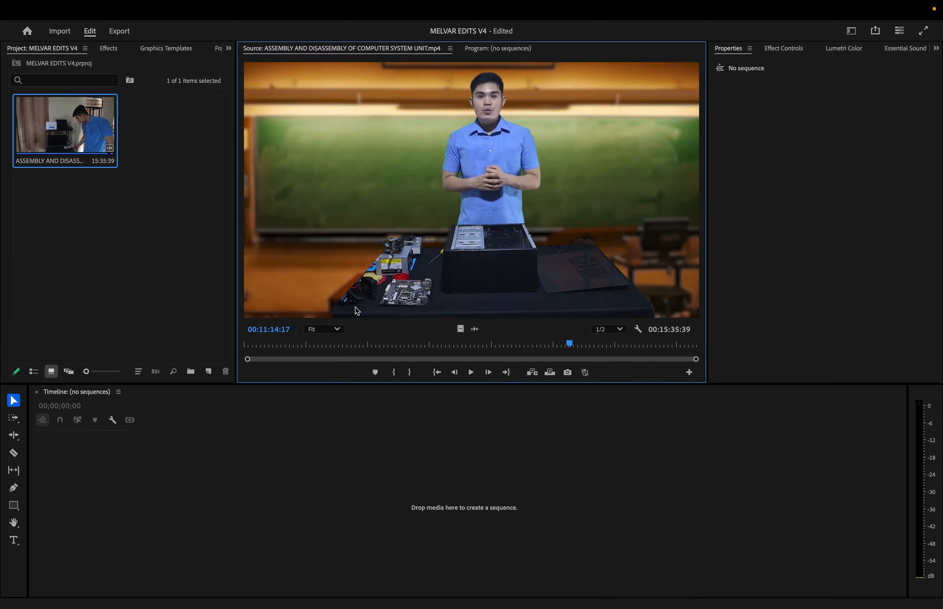
Mark an In point at 00:00:35:02 and an Out point at 00:01:53:00 on the source clip
mouse_move(318, 349)
left_mouse_down()
mouse_move(274, 341)
mouse_move(307, 343)
left_mouse_up()
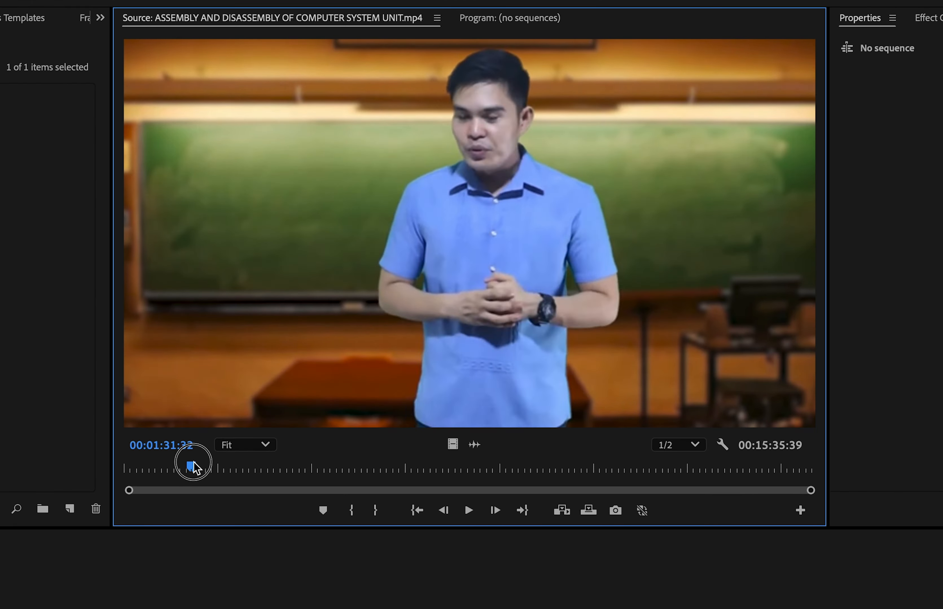
left_click_drag(219, 467, 160, 469)
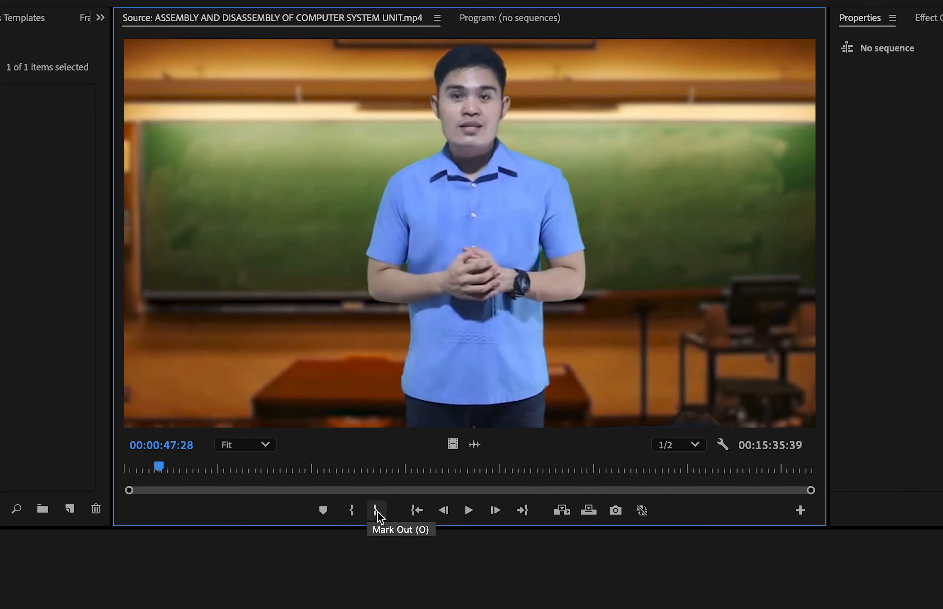
mouse_move(160, 468)
left_mouse_down()
mouse_move(143, 469)
mouse_move(152, 468)
left_mouse_up()
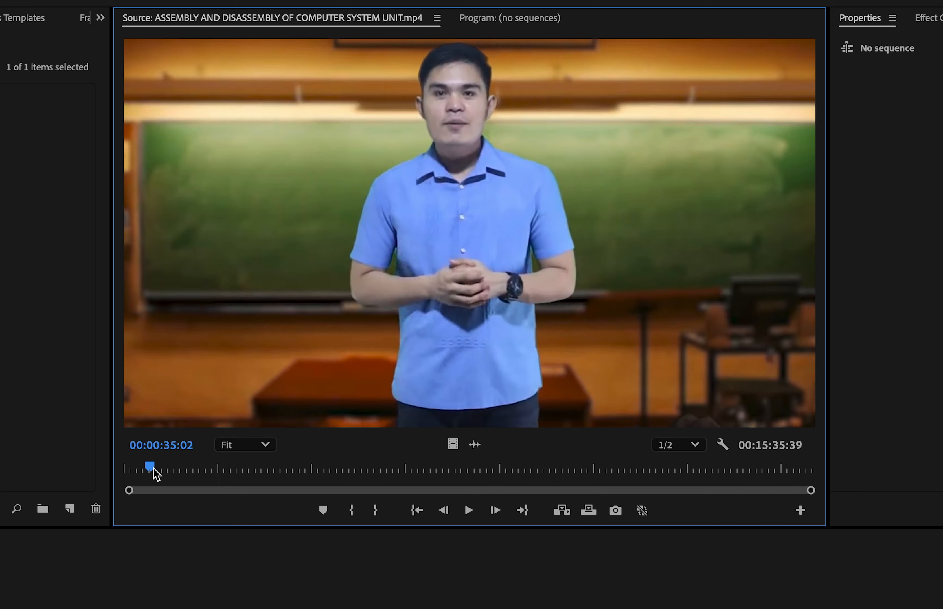
left_click(352, 514)
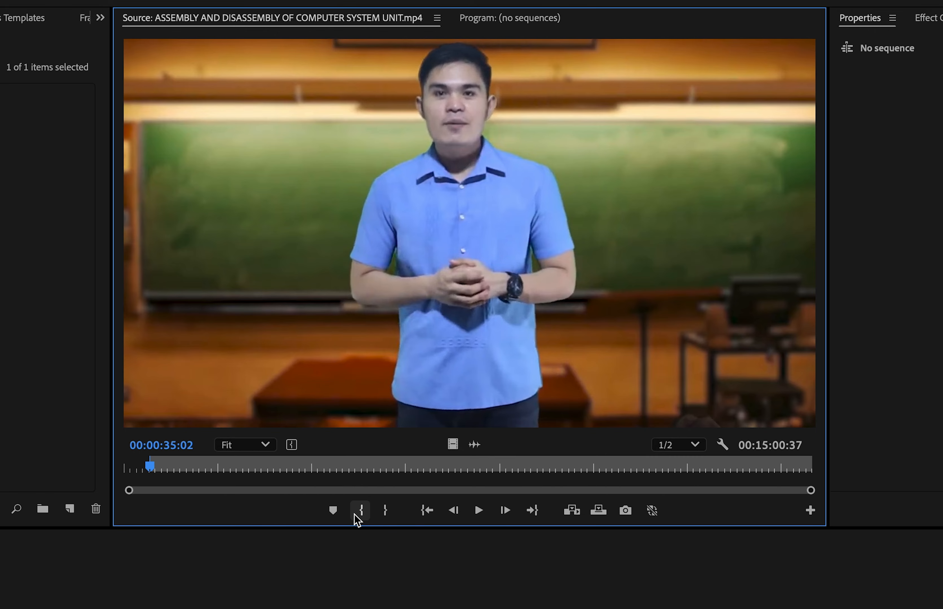
left_click_drag(150, 468, 210, 469)
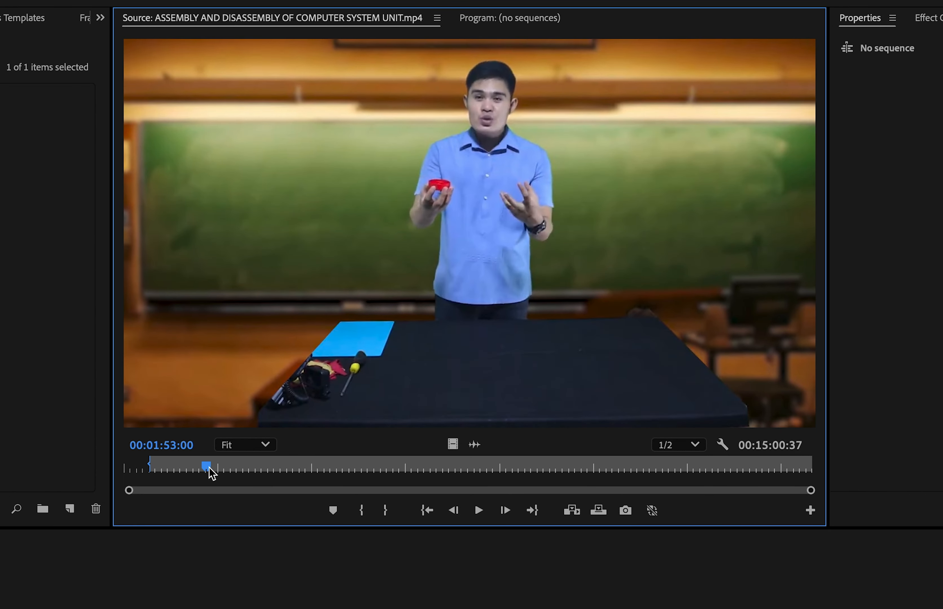
left_click(386, 511)
left_click_drag(206, 471, 186, 473)
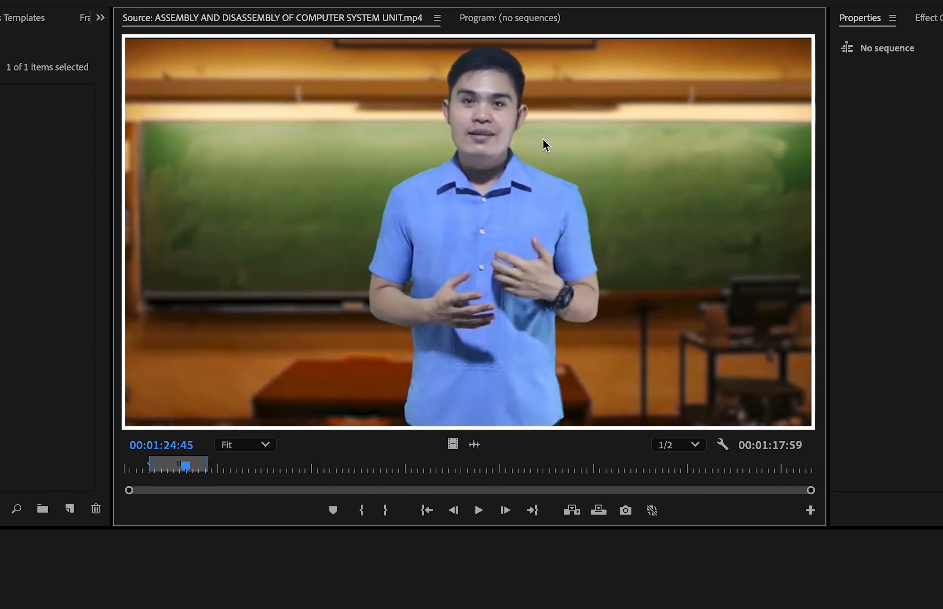
Create a new sequence by placing the marked range of the source clip in the empty timeline
left_click(663, 169)
left_click_drag(663, 169, 216, 608)
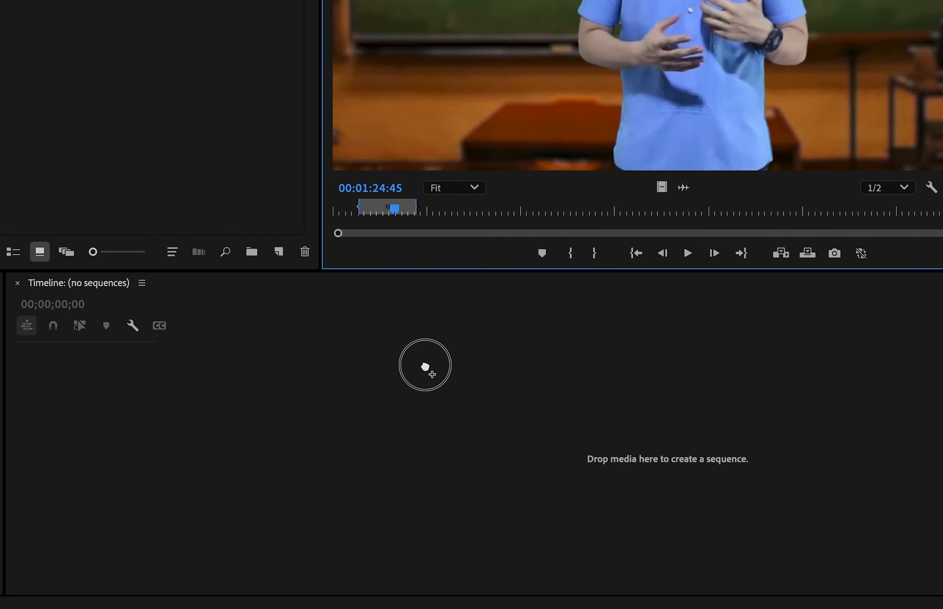
left_click_drag(426, 366, 416, 380)
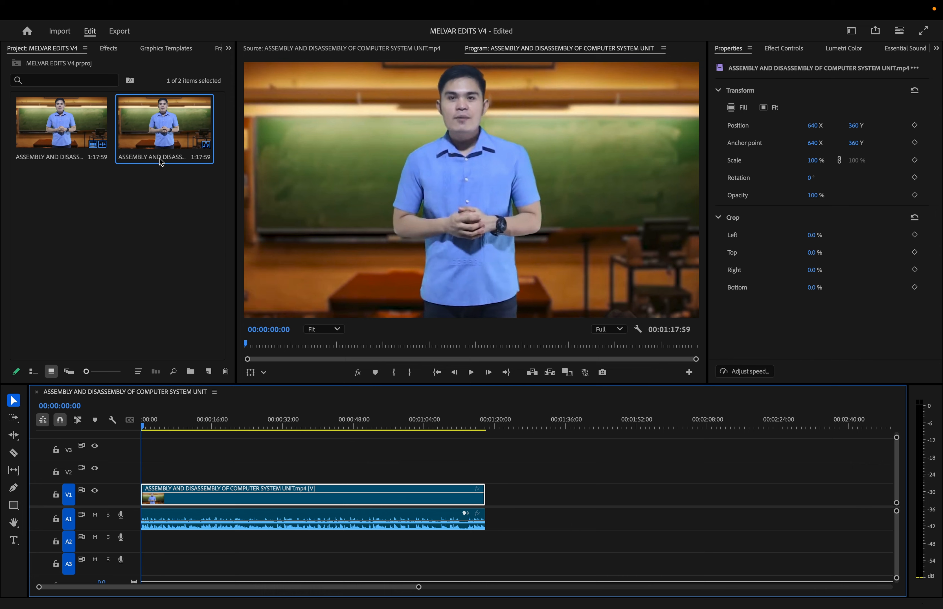
Reload the source clip and add only its video to track V1 at about 00:01:20:00, leaving a small gap after the first clip
left_click(79, 137)
double_click(80, 133)
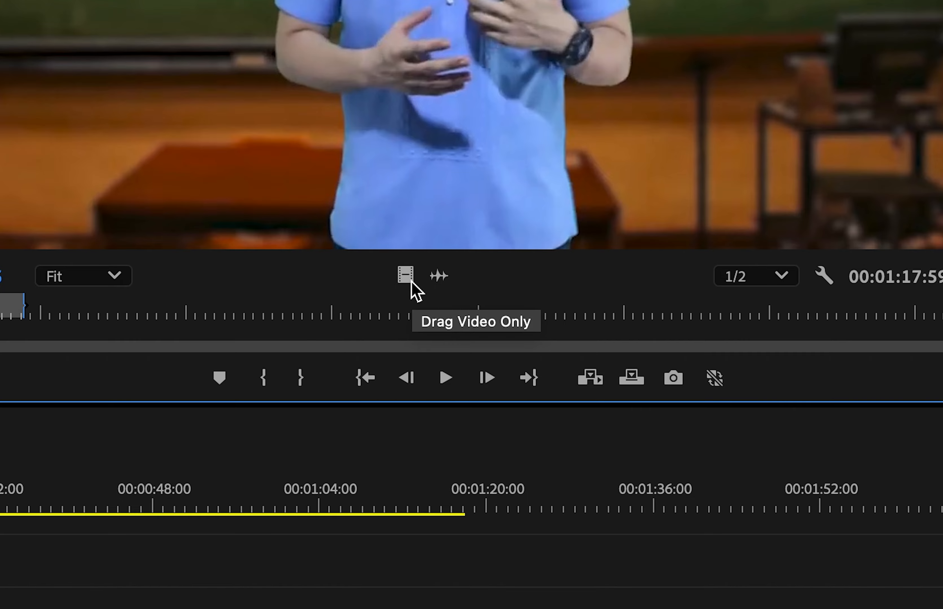
left_click_drag(410, 283, 496, 608)
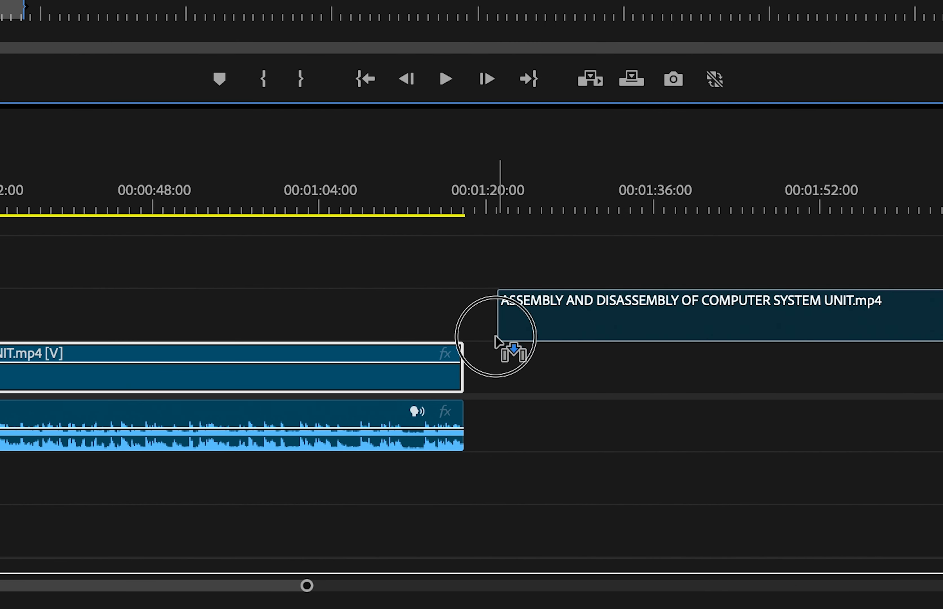
left_click_drag(495, 336, 564, 367)
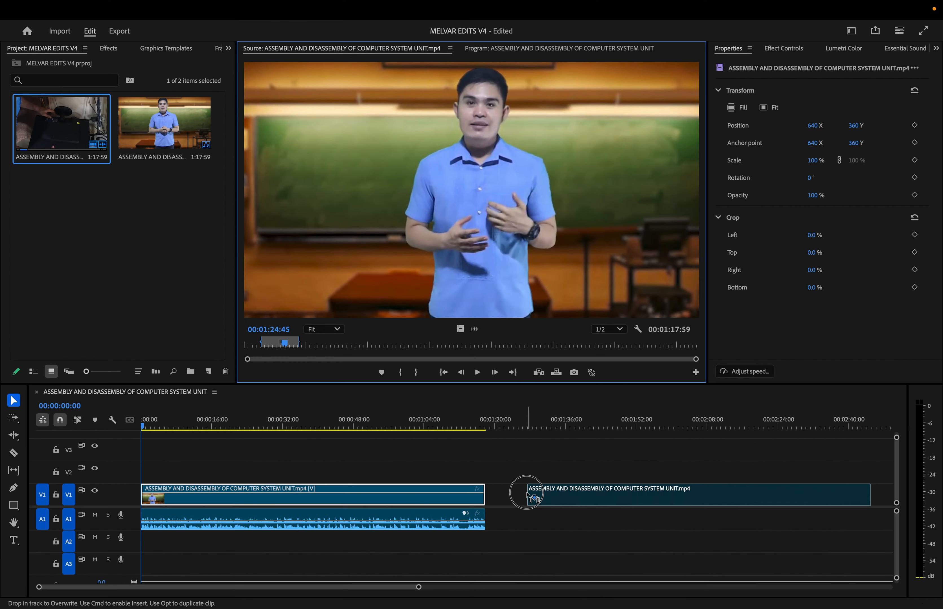
left_click_drag(529, 495, 497, 506)
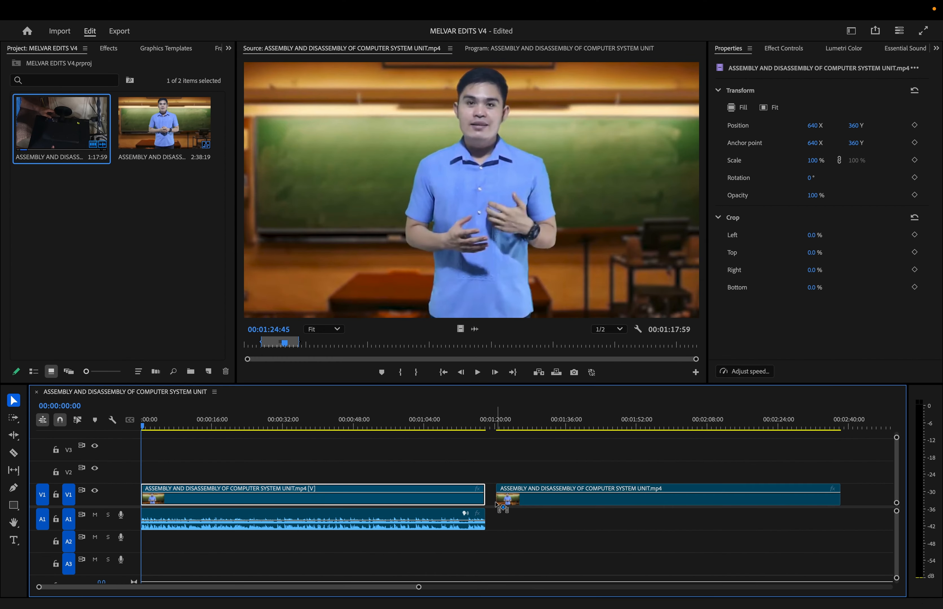
Add only the source clip's audio to track A1, directly beneath the second video clip
left_click(501, 499)
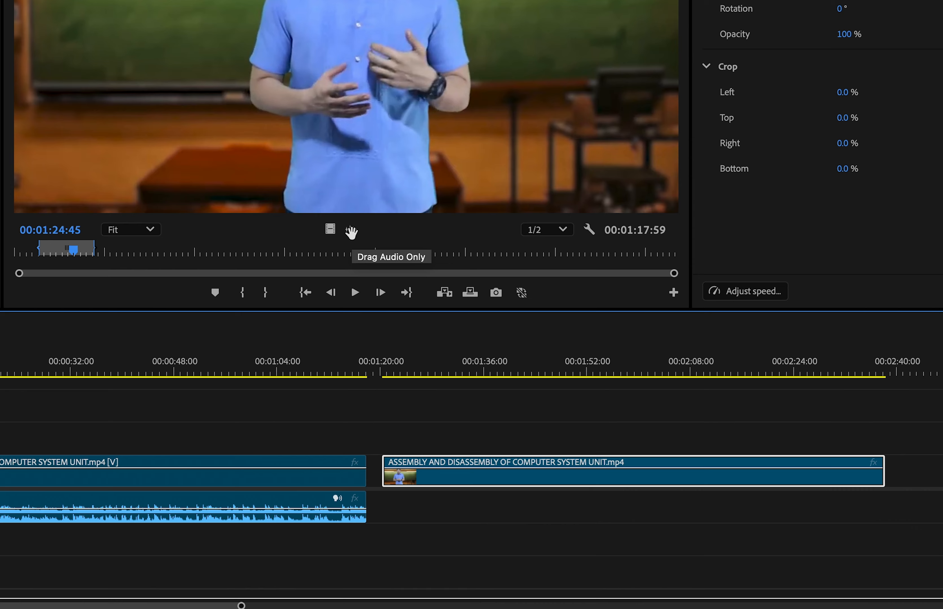
left_click_drag(352, 234, 385, 497)
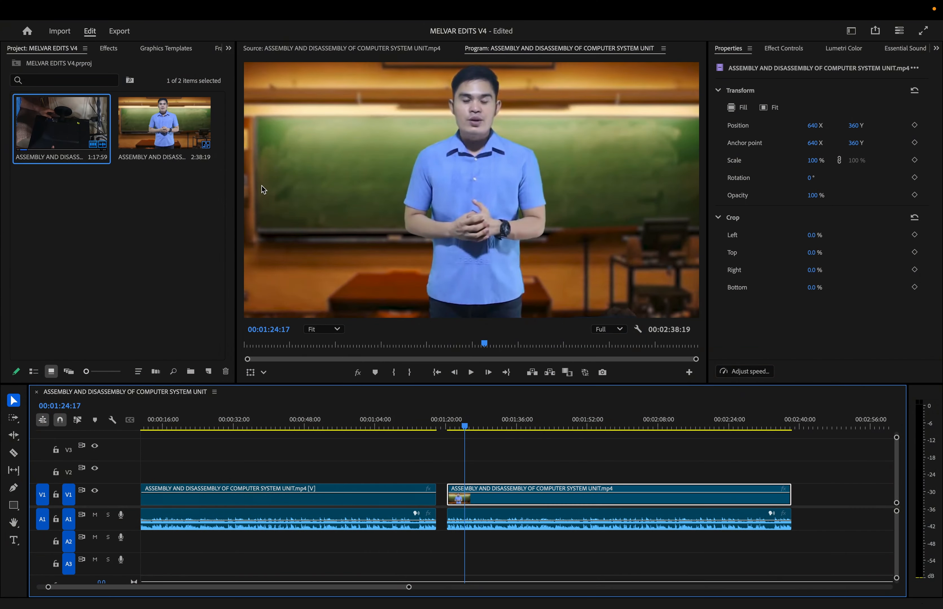
Load the source clip in the Source monitor again and display its audio waveform
double_click(45, 126)
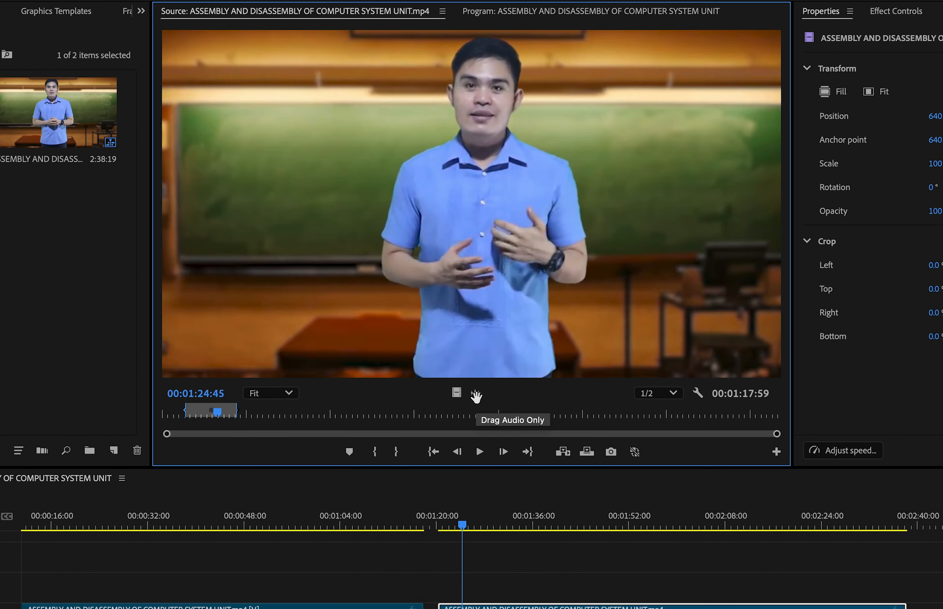
left_click(475, 395)
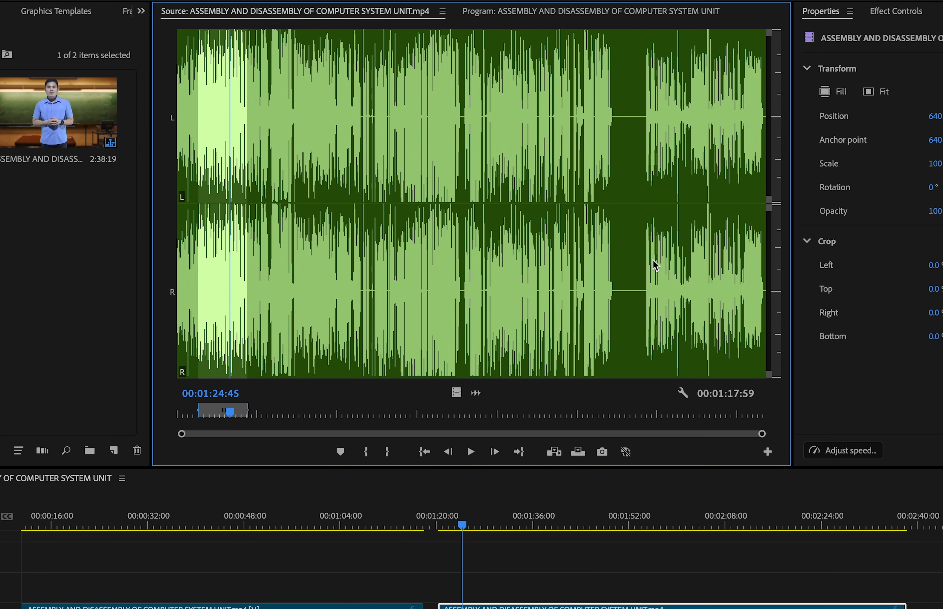
left_click_drag(762, 441, 648, 447)
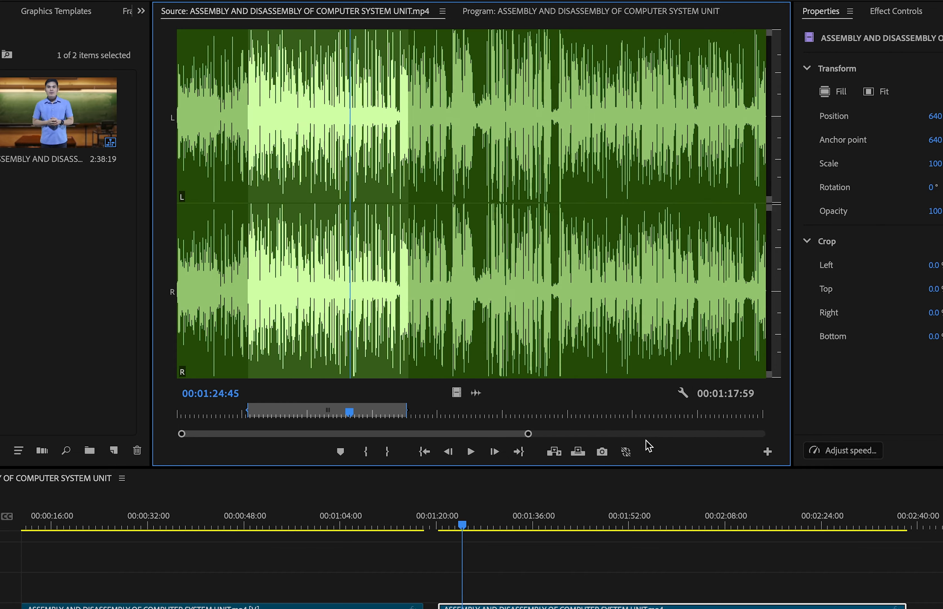
left_click_drag(527, 434, 462, 439)
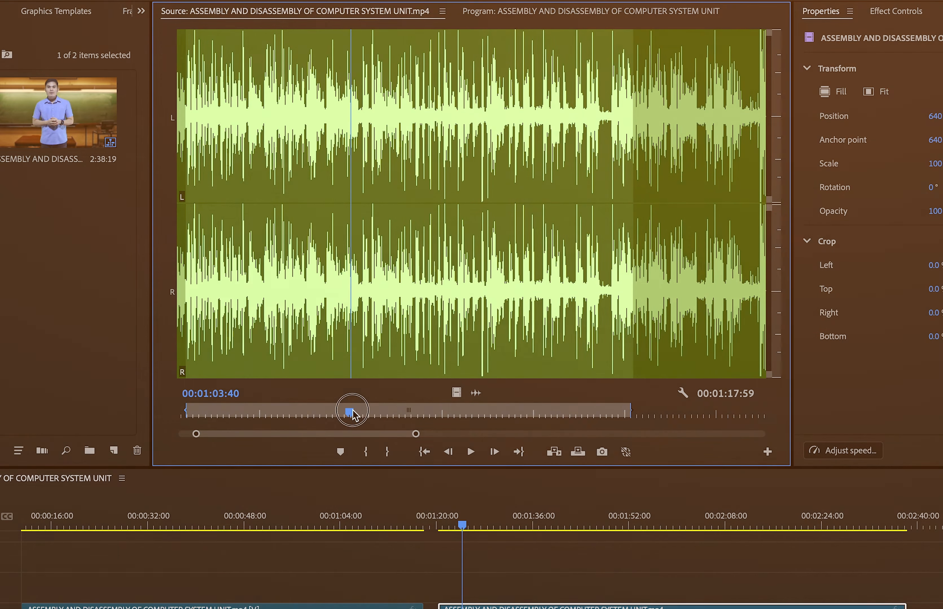
Mark an In point at 00:01:05:43 and an Out point at 00:01:06:48 around the short sound burst in the waveform
left_click_drag(351, 412, 357, 413)
left_click_drag(416, 435, 368, 434)
left_click_drag(468, 415, 473, 413)
left_click_drag(368, 434, 346, 435)
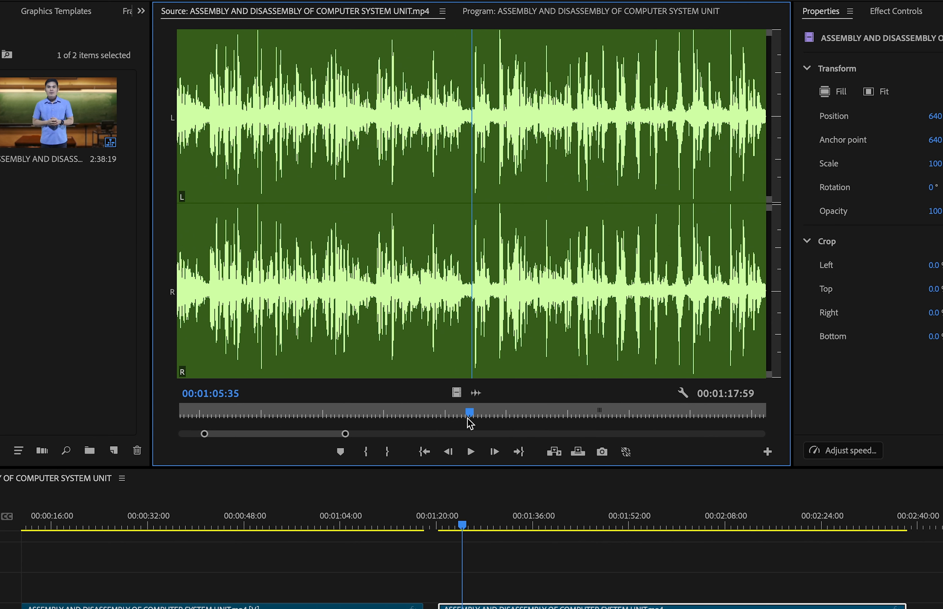
left_click_drag(345, 434, 326, 435)
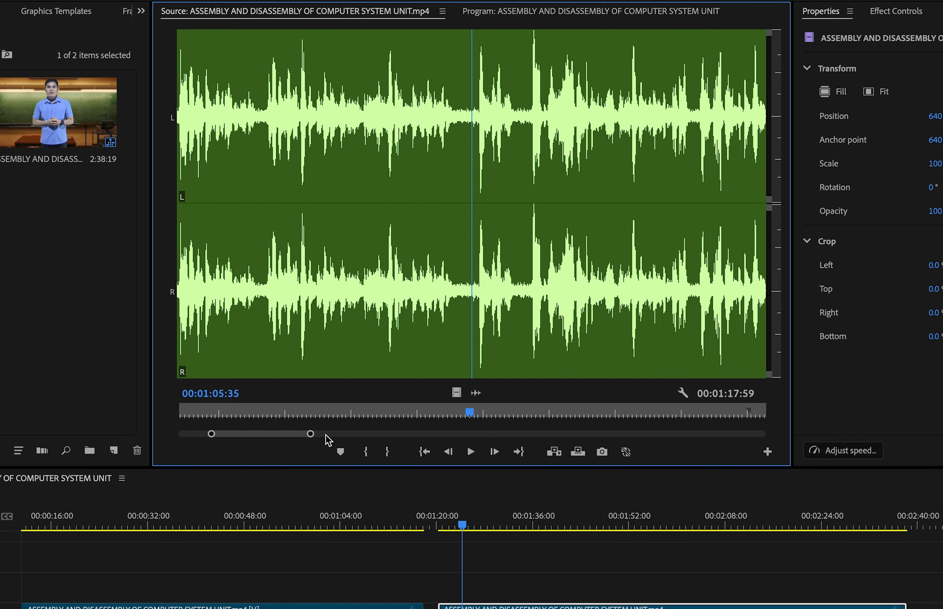
left_click_drag(473, 413, 477, 413)
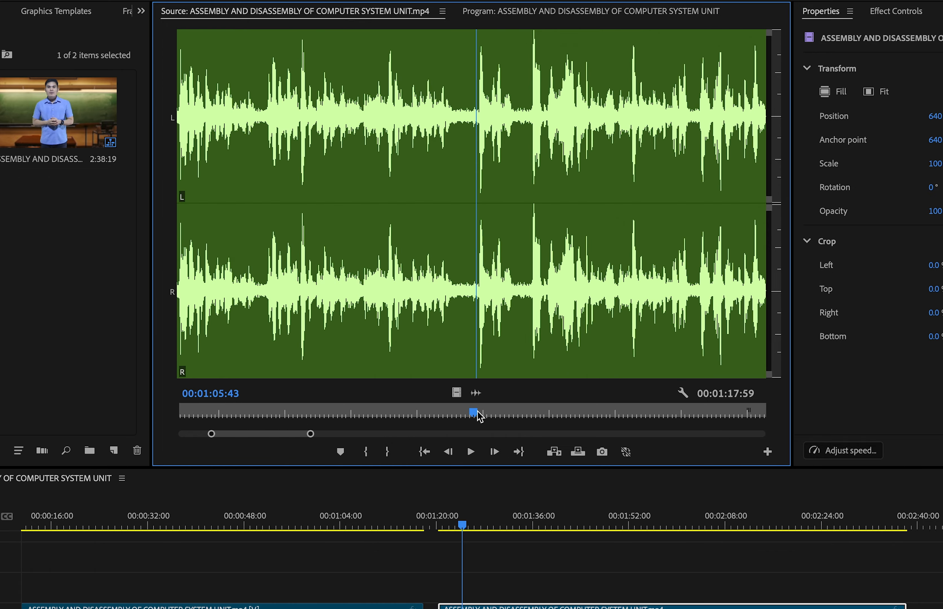
left_click(366, 452)
left_click_drag(474, 412, 511, 416)
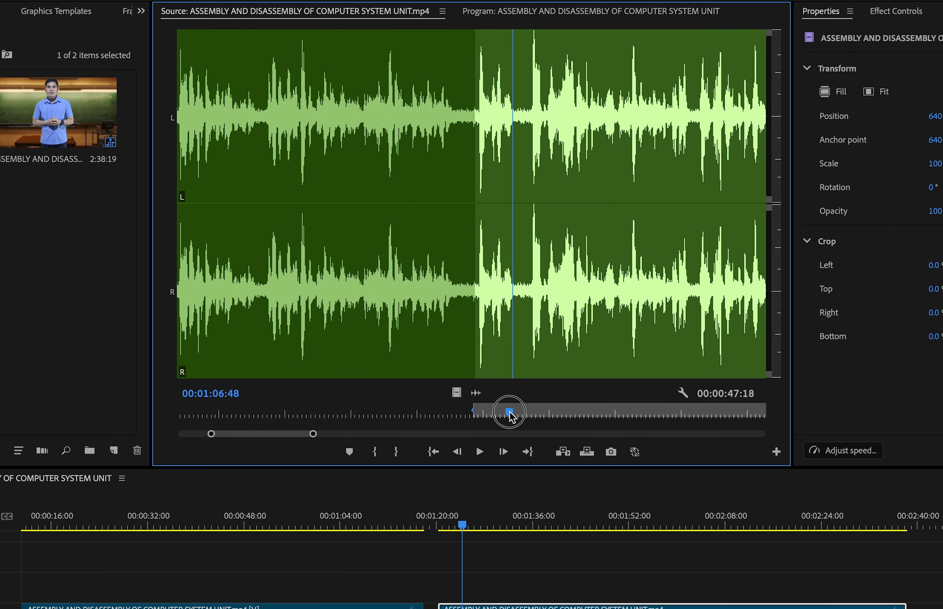
left_click(396, 452)
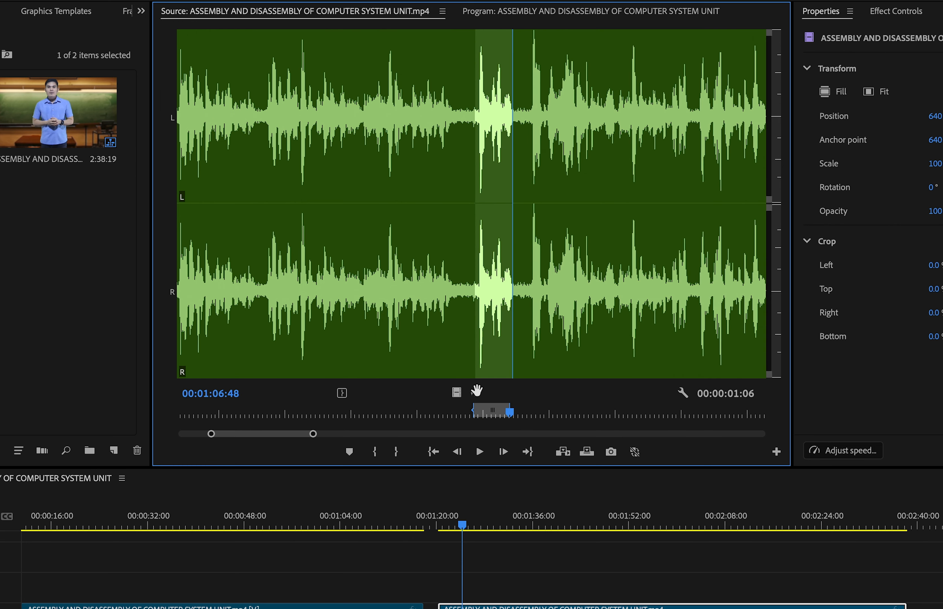
Append the marked range's audio alone to track A1 and its video alone to track V1, after the second clip
left_click_drag(482, 392, 542, 608)
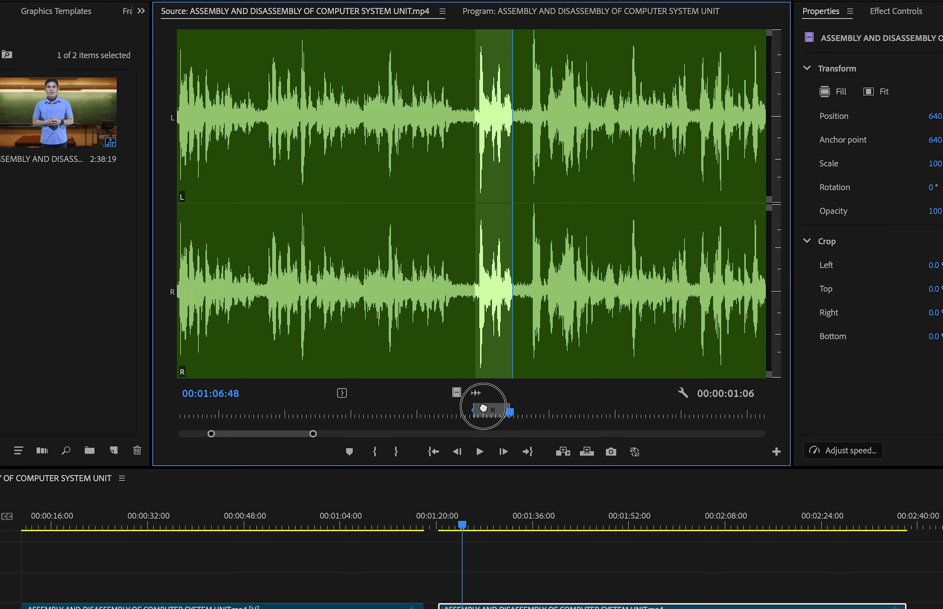
mouse_move(491, 502)
left_mouse_down()
mouse_move(660, 467)
mouse_move(877, 515)
mouse_move(652, 496)
mouse_move(811, 490)
mouse_move(754, 499)
mouse_move(816, 491)
mouse_move(848, 500)
left_mouse_up()
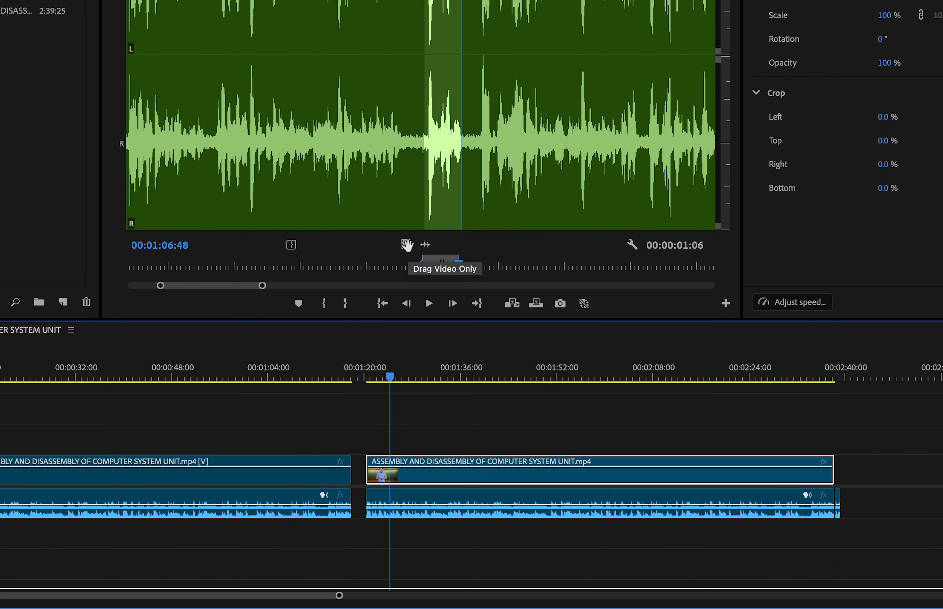
left_click(409, 249)
mouse_move(405, 249)
left_mouse_down()
mouse_move(852, 322)
mouse_move(869, 466)
mouse_move(834, 473)
left_mouse_up()
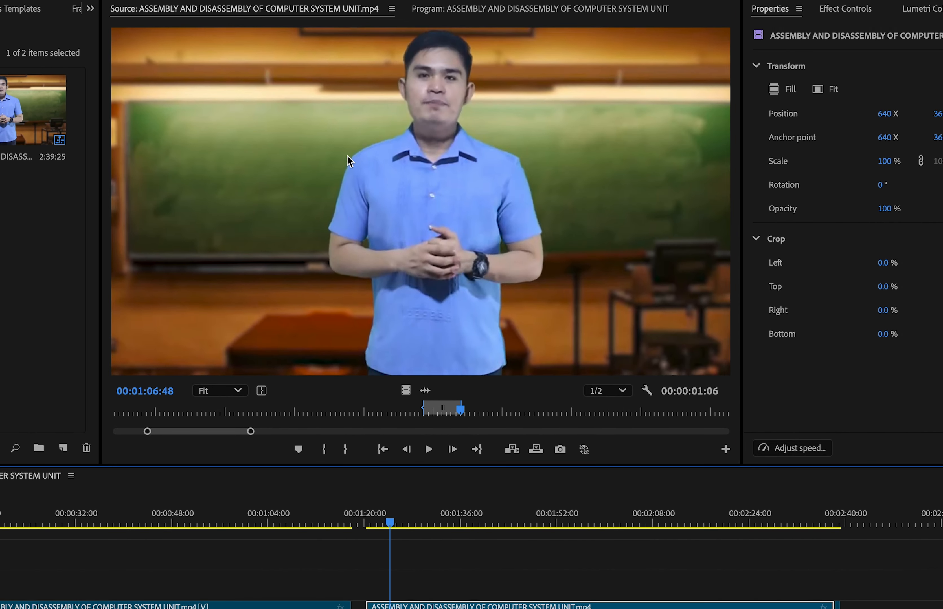
Append the marked source range with both video and audio at the end of the sequence
left_click_drag(345, 58, 847, 513)
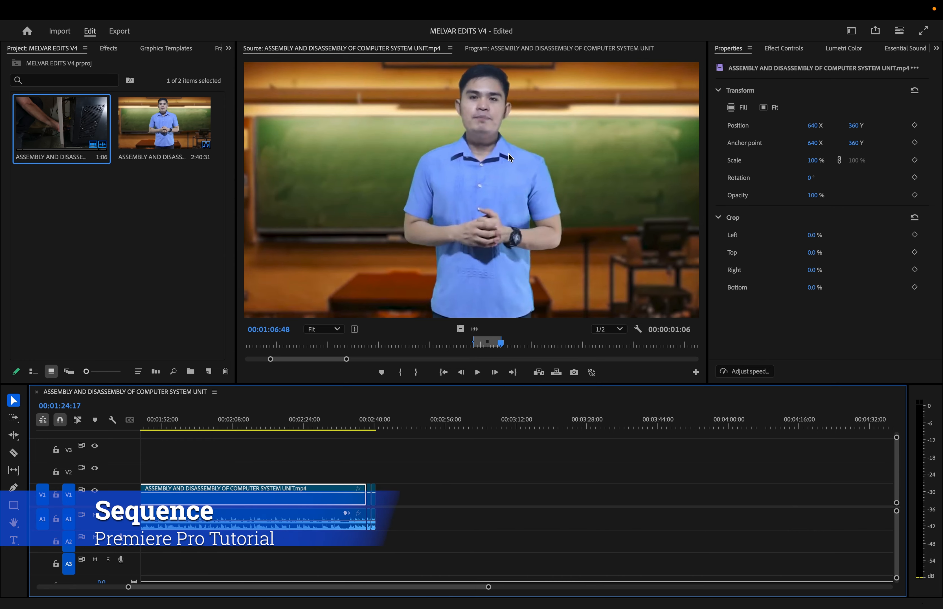
left_click_drag(509, 154, 447, 247)
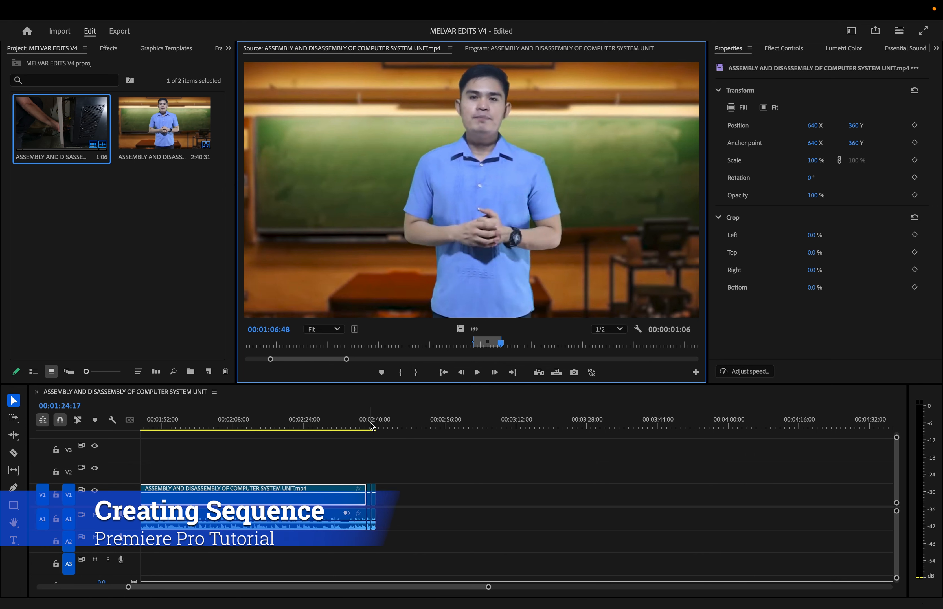
Start a new sequence and choose the UHD (4K) HDR 2160p 29.97 fps preset
key("ctrl+n")
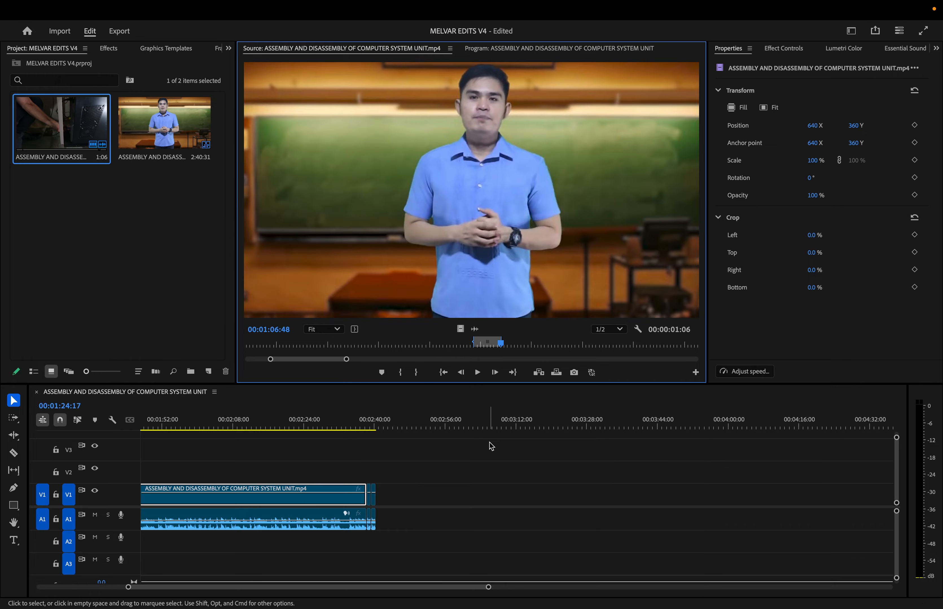
left_click_drag(537, 118, 541, 76)
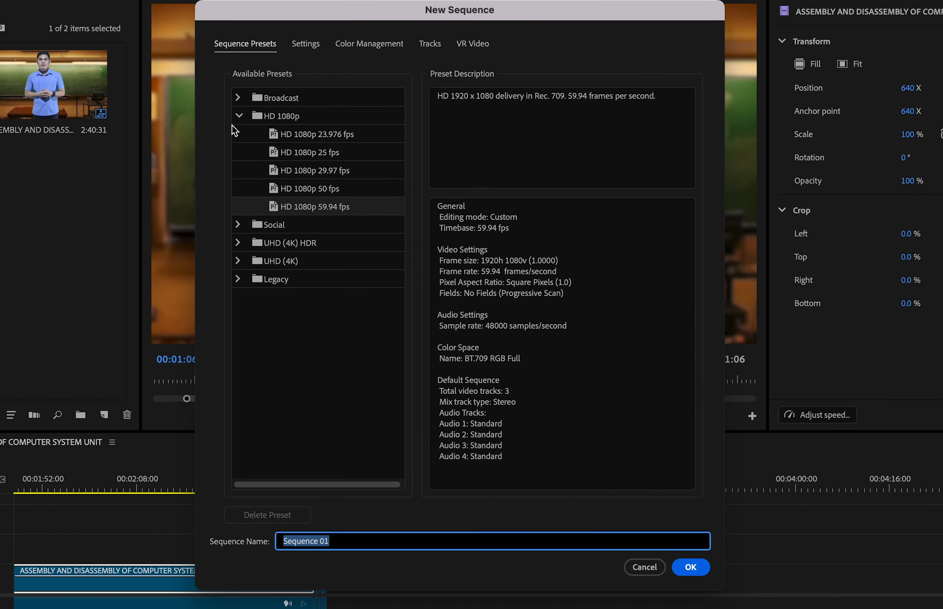
left_click(310, 147)
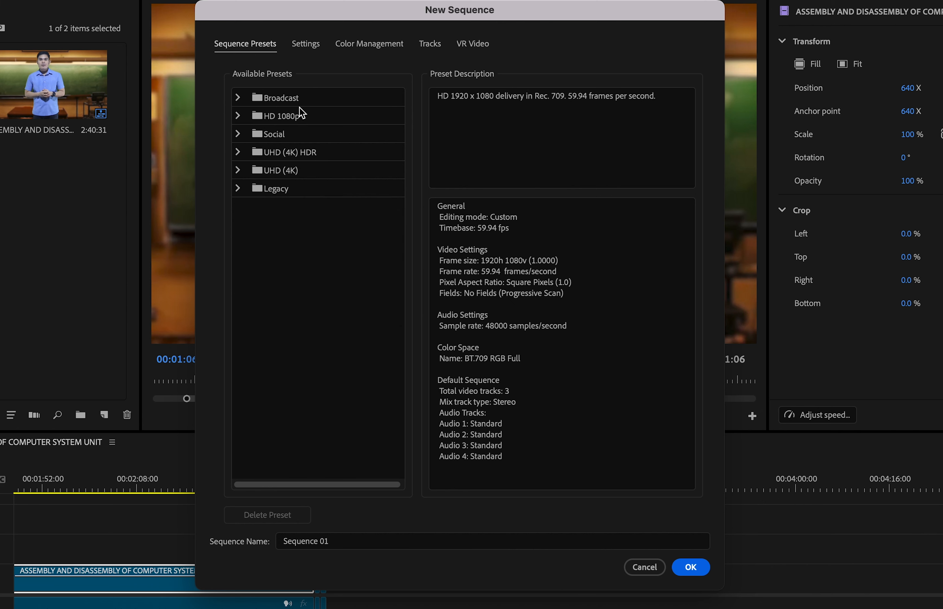
left_click(303, 118)
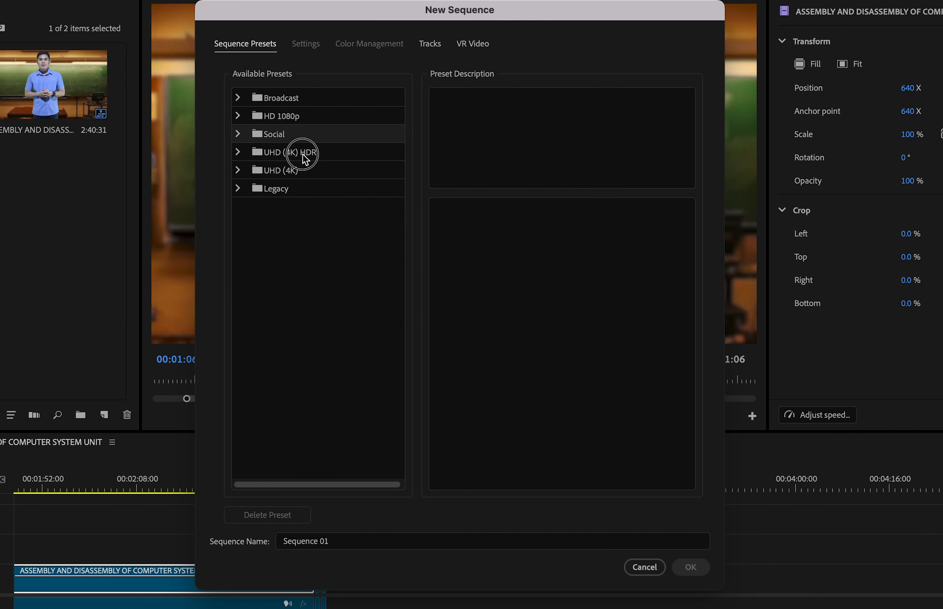
left_click(239, 152)
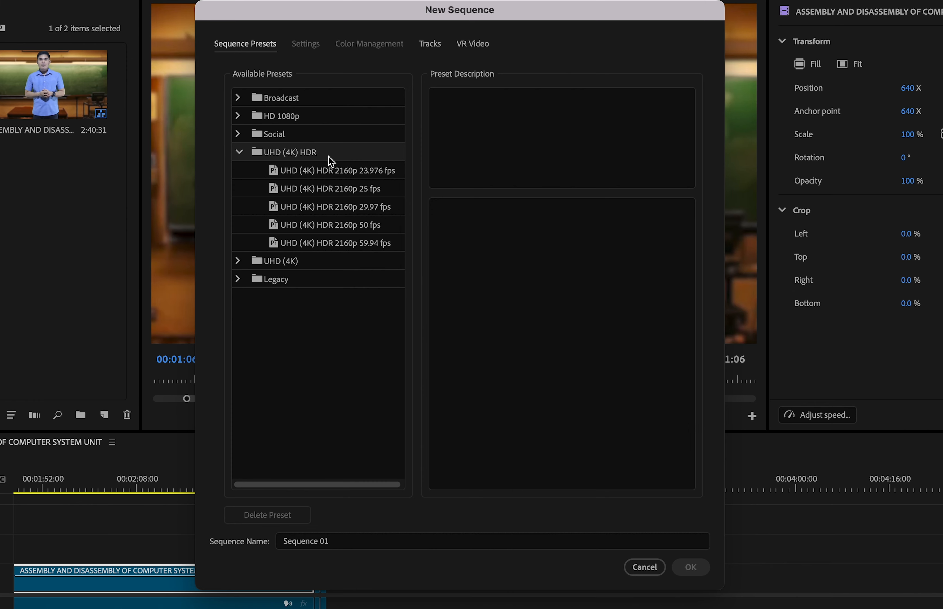
left_click(349, 248)
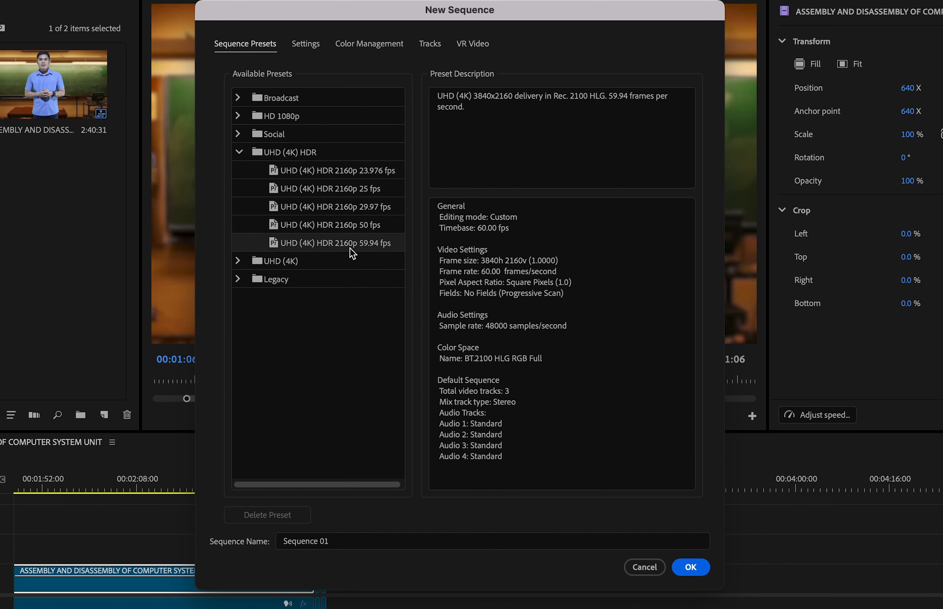
left_click(348, 212)
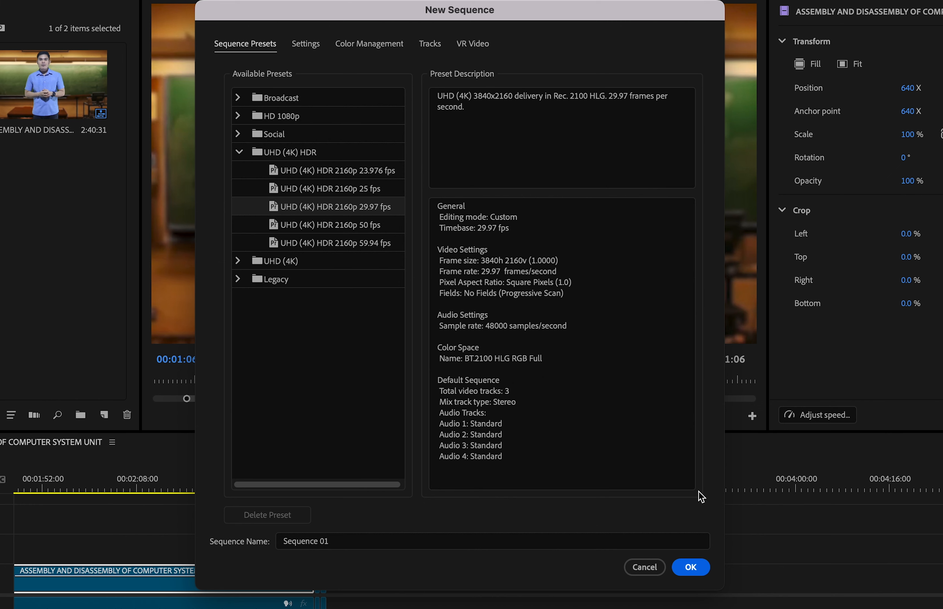
Name the new sequence TUTORIALS and create it
left_click(440, 549)
left_click_drag(434, 547, 252, 542)
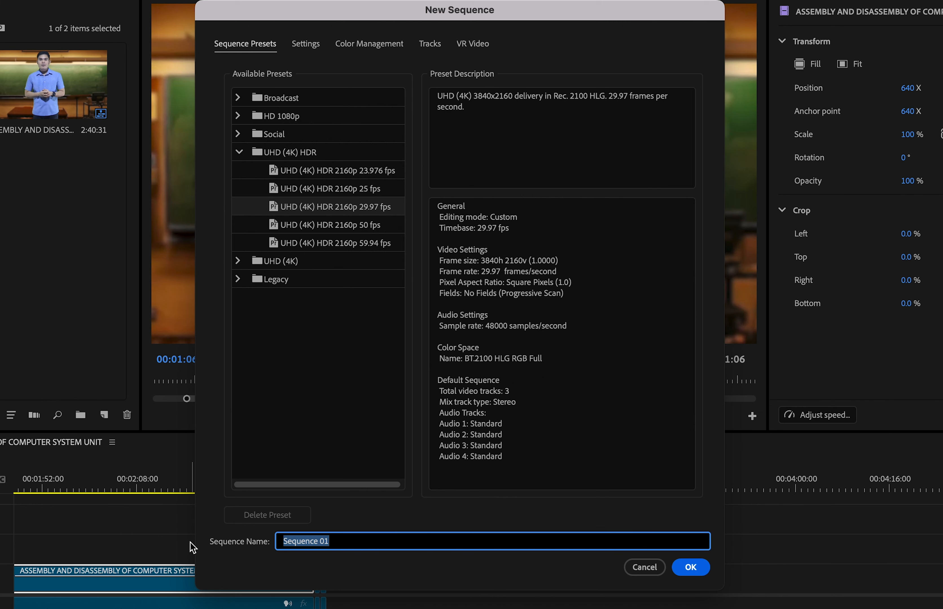
type("TUTORIALS")
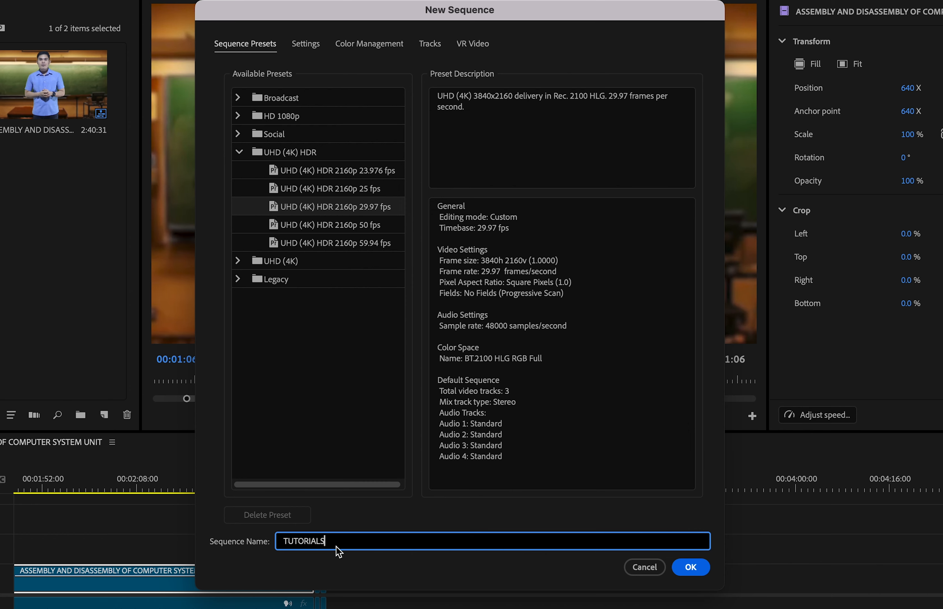
left_click(689, 568)
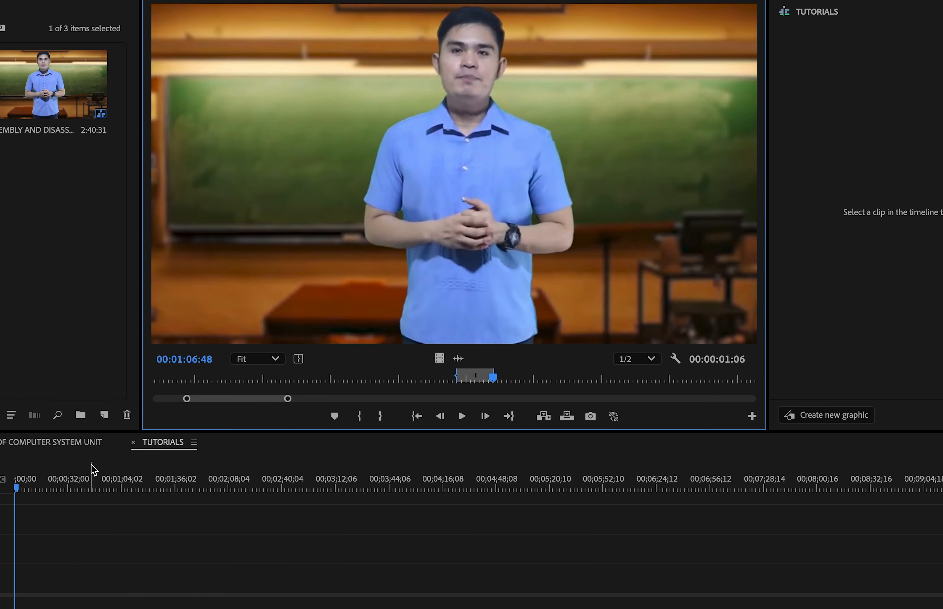
View the first sequence, return to TUTORIALS, and place the marked source range with video and audio at its start
left_click(55, 450)
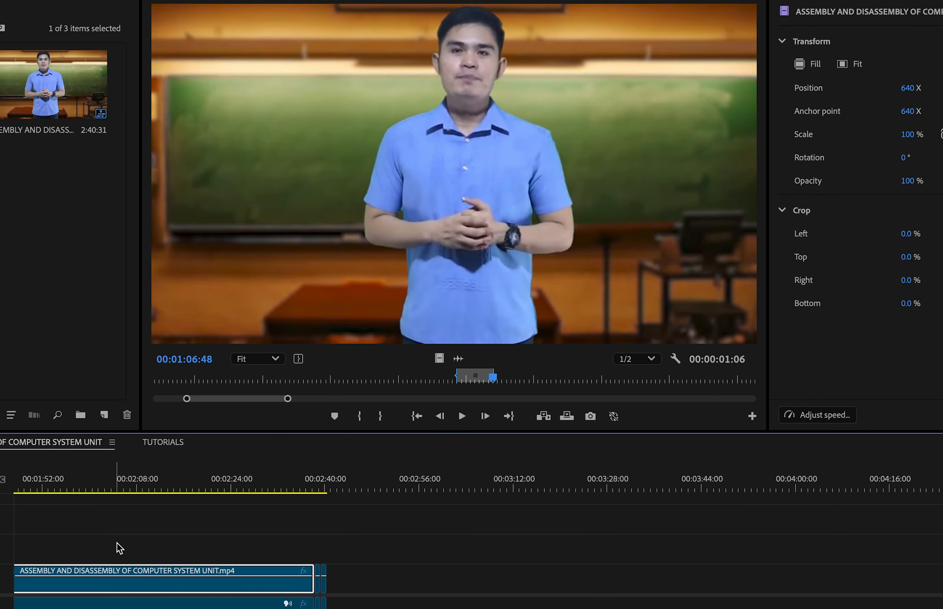
left_click(166, 450)
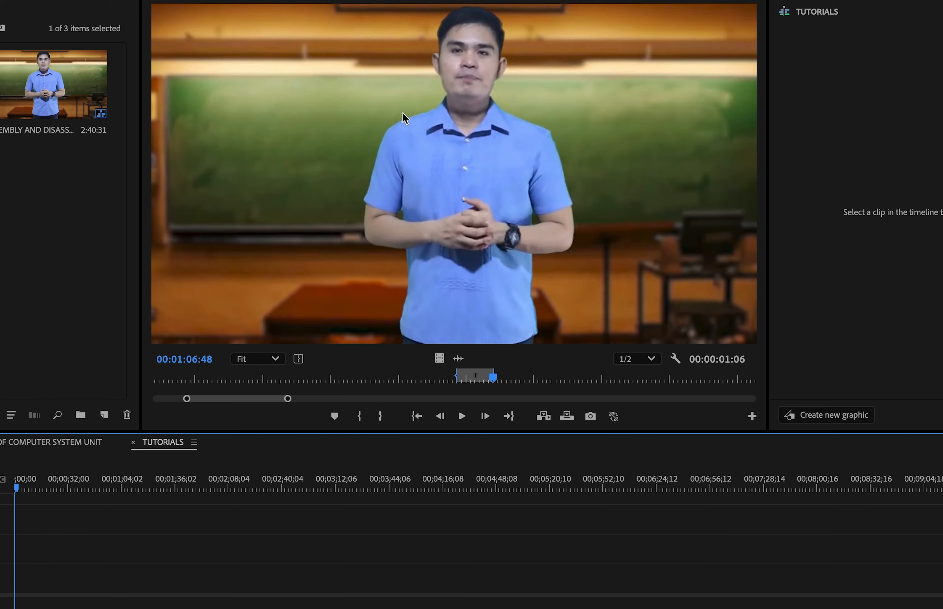
left_click(321, 208)
left_click_drag(321, 208, 12, 592)
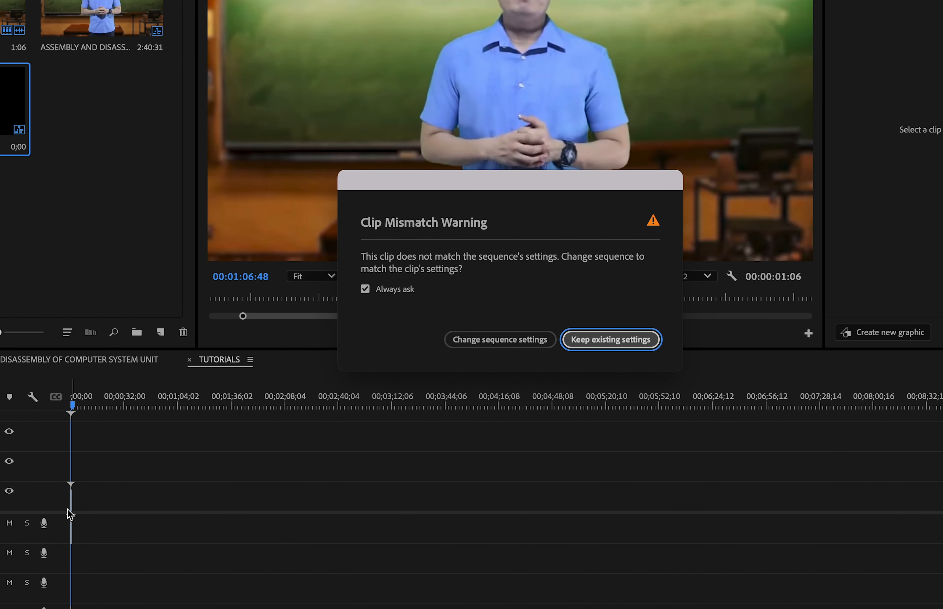
Keep the existing sequence settings for the mismatched clip added to TUTORIALS
left_click_drag(479, 181, 479, 68)
left_click_drag(543, 75, 514, 161)
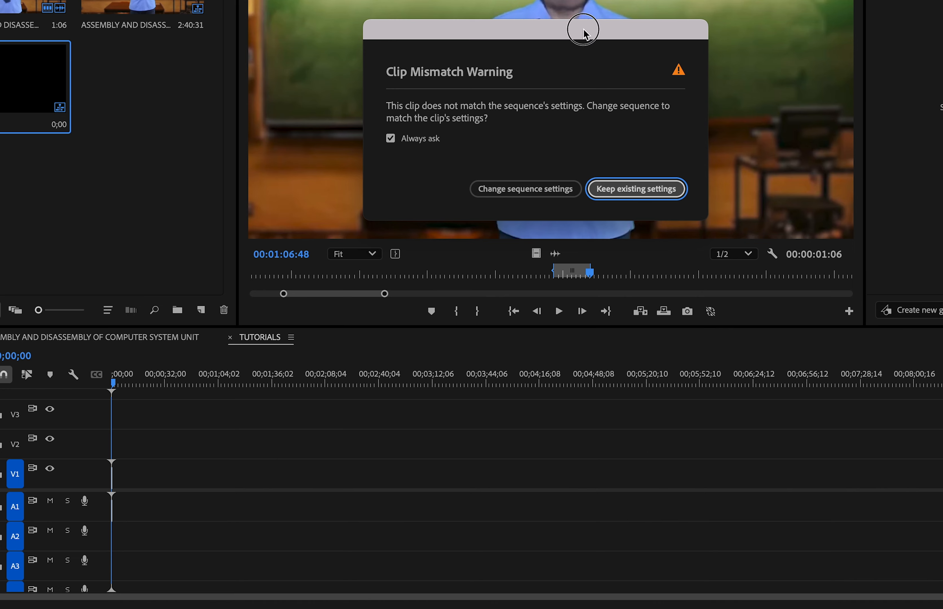
left_click_drag(583, 29, 583, 21)
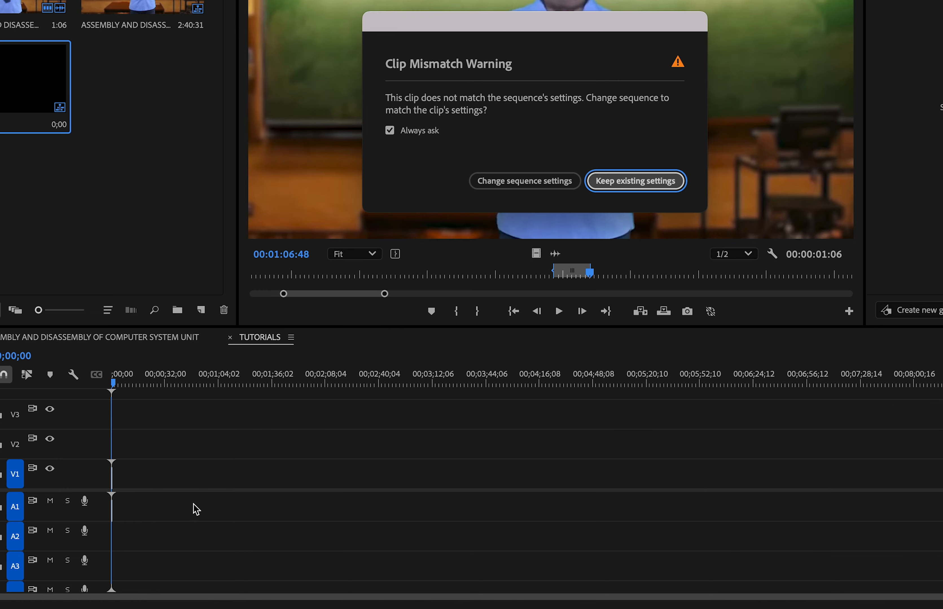
left_click(580, 21)
left_click_drag(580, 21, 591, 34)
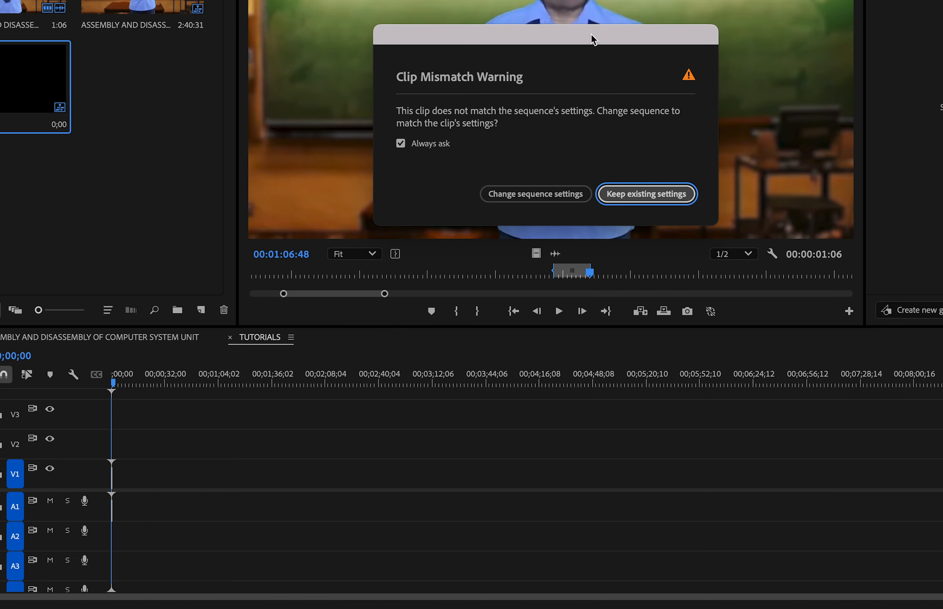
left_click(645, 194)
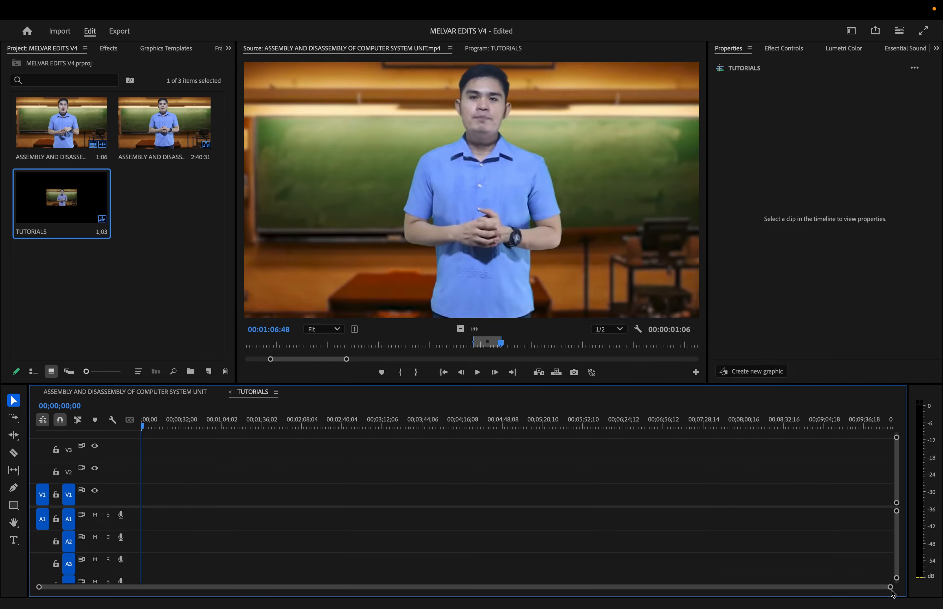
left_click_drag(889, 588, 801, 596)
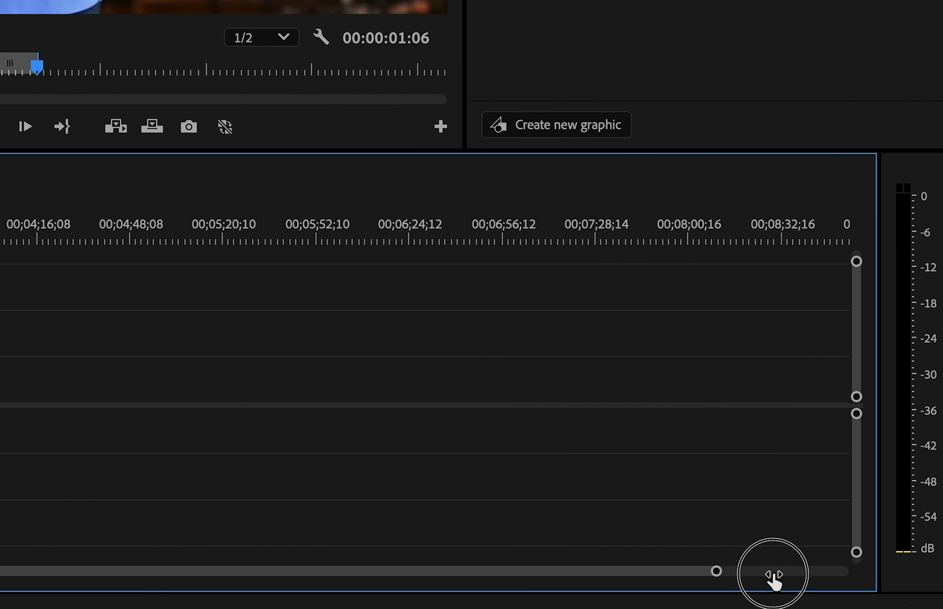
left_click_drag(660, 592, 184, 608)
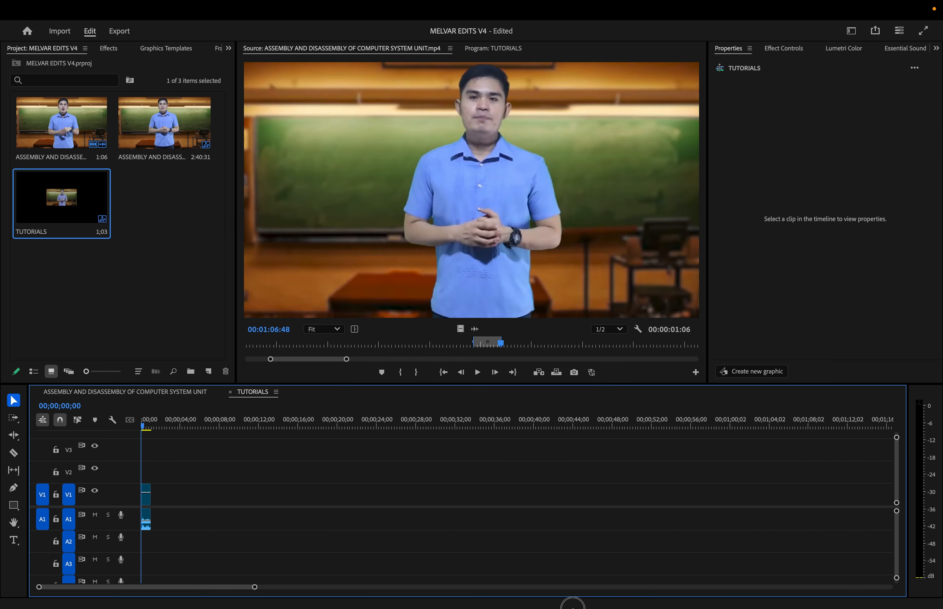
Zoom in and out of the TUTORIALS timeline until its short clip is shown large enough to work on
left_click_drag(254, 587, 138, 588)
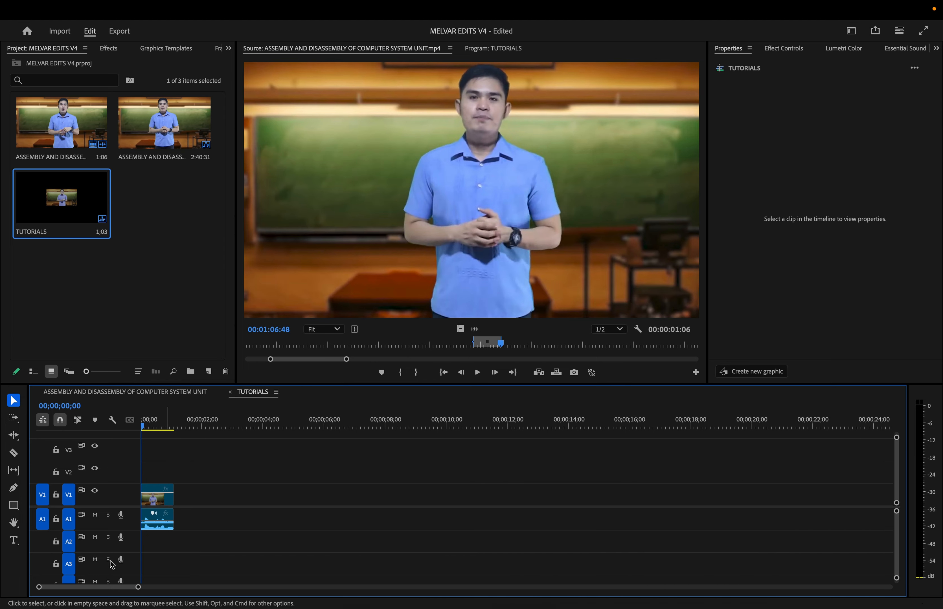
left_click_drag(137, 590, 94, 594)
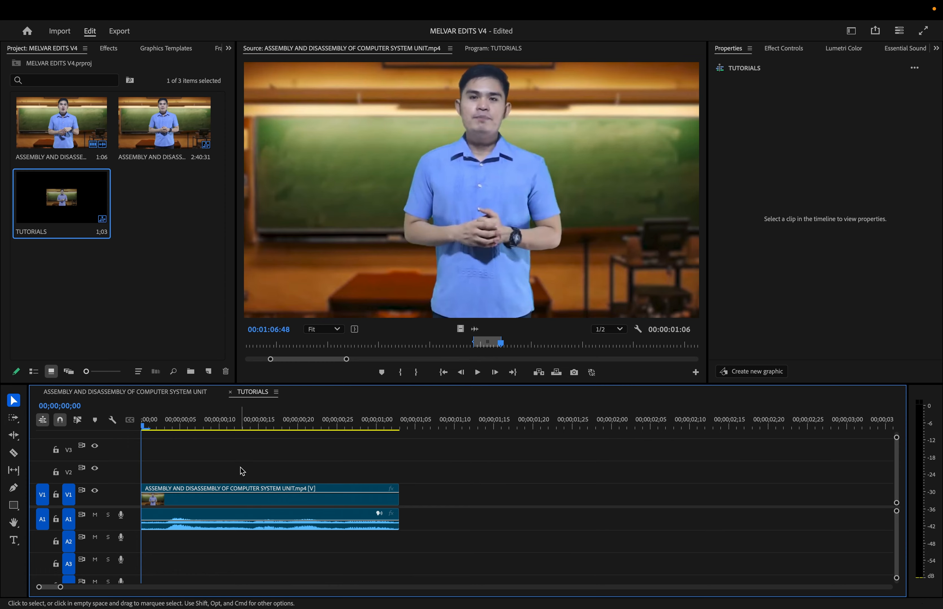
scroll(242, 472, "up", 3)
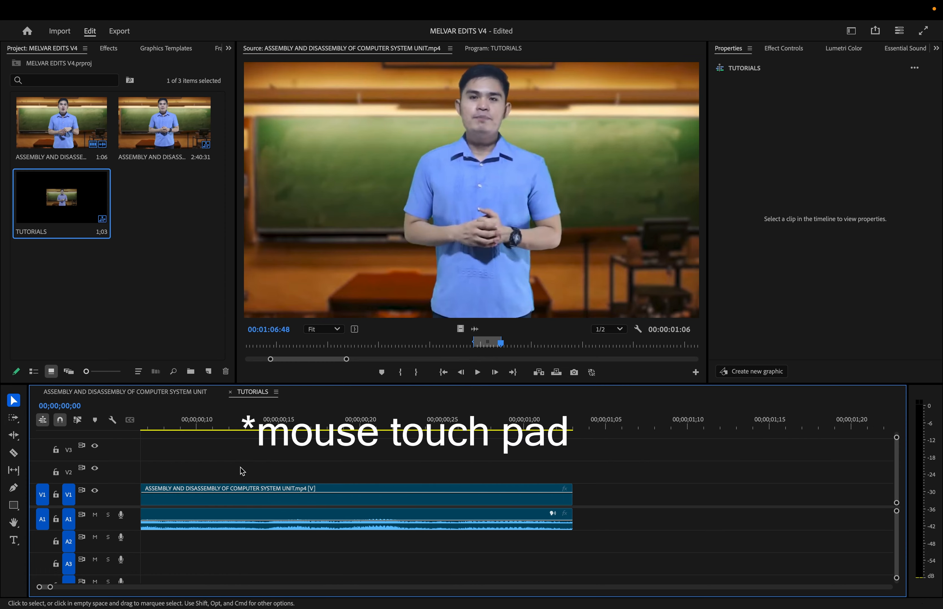
scroll(242, 471, "down", 5)
scroll(242, 471, "down", 4)
scroll(242, 471, "up", 2)
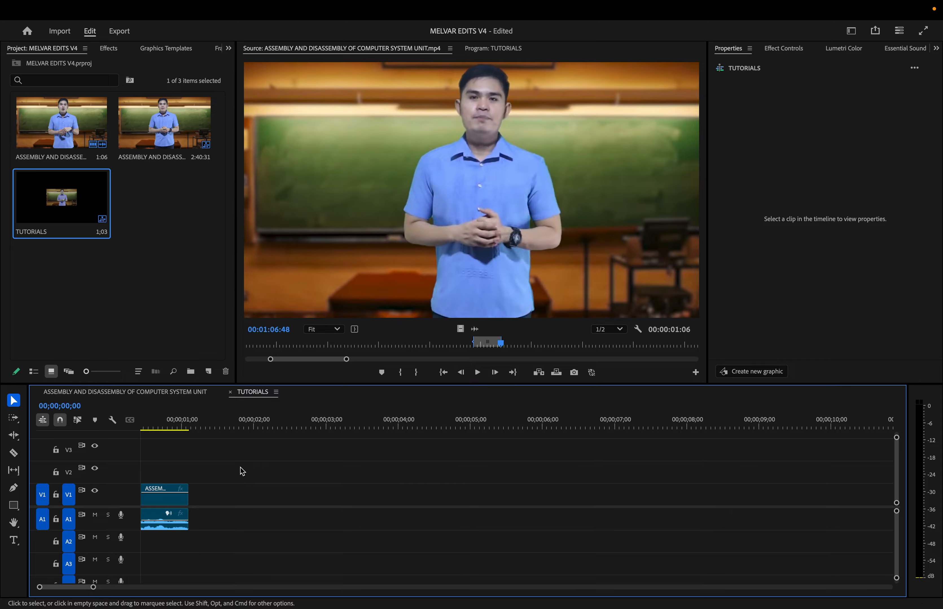
mouse_move(92, 587)
left_mouse_down()
mouse_move(61, 589)
mouse_move(86, 597)
left_mouse_up()
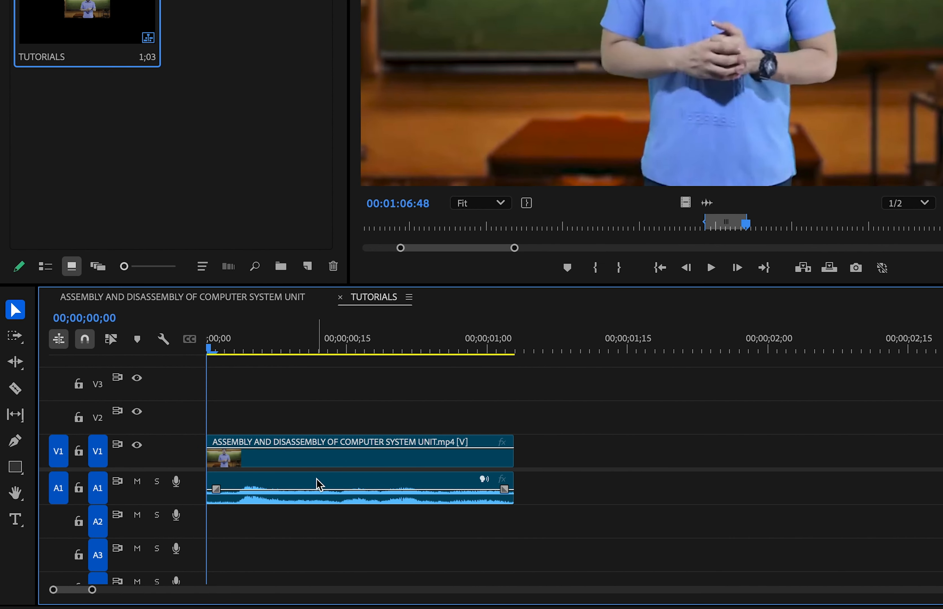
Apply Scale to Frame Size to the video clip in TUTORIALS and scrub through it to preview the picture
left_click_drag(267, 345, 434, 345)
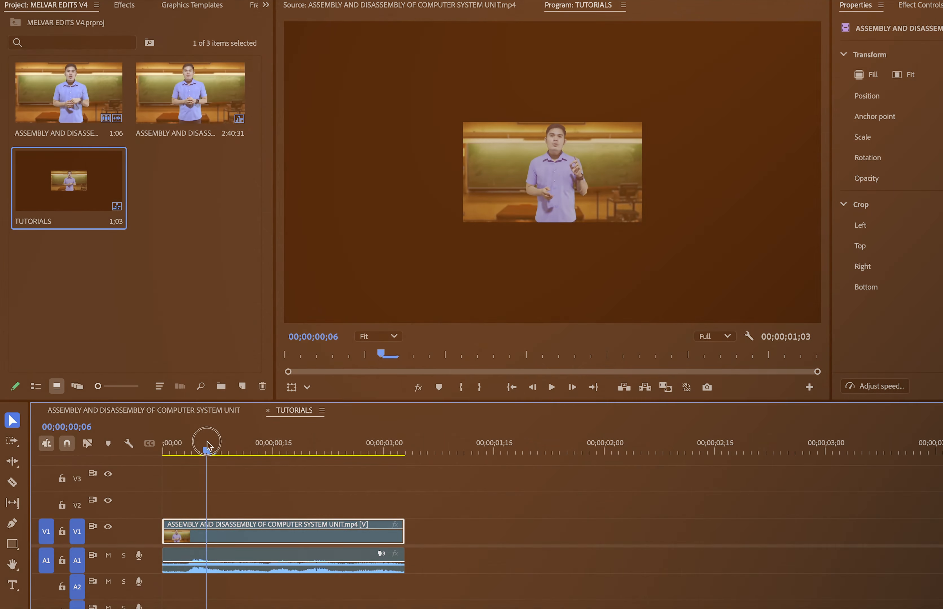
left_click_drag(341, 448, 240, 435)
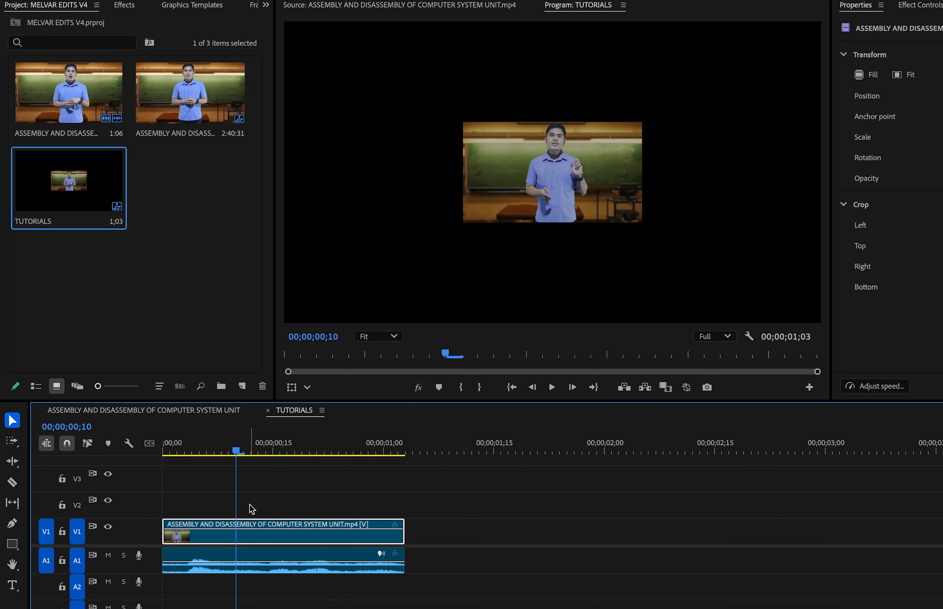
right_click(312, 544)
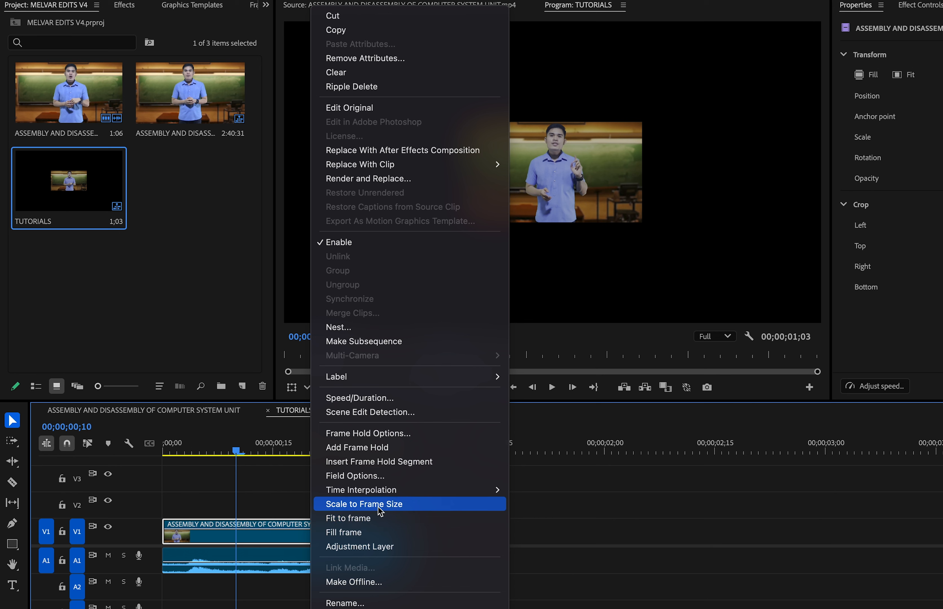
left_click(412, 511)
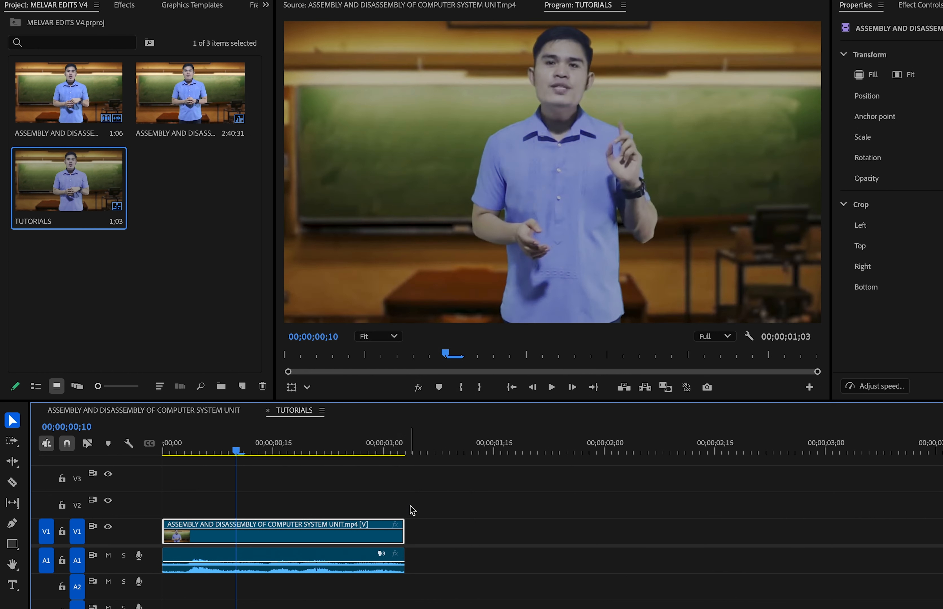
left_click_drag(260, 450, 229, 449)
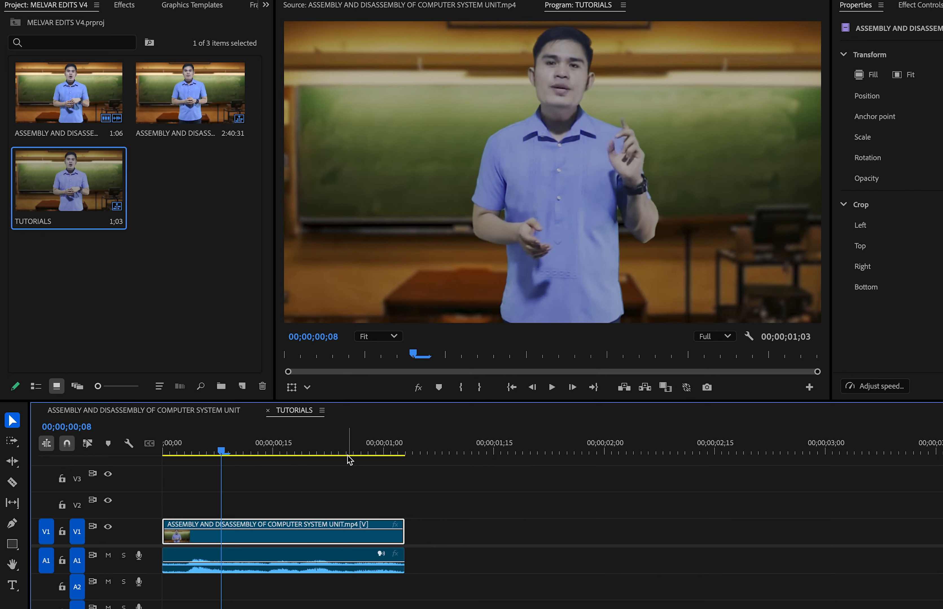
left_click_drag(221, 452, 246, 456)
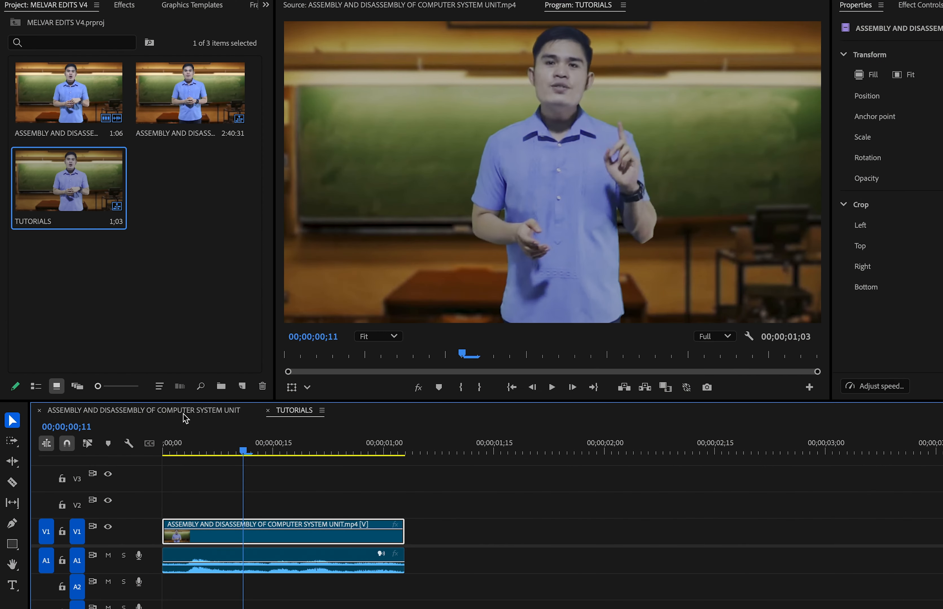
Switch to the ASSEMBLY AND DISASSEMBLY OF COMPUTER SYSTEM UNIT sequence and zoom its timeline to show the first two clips from the start
left_click(185, 414)
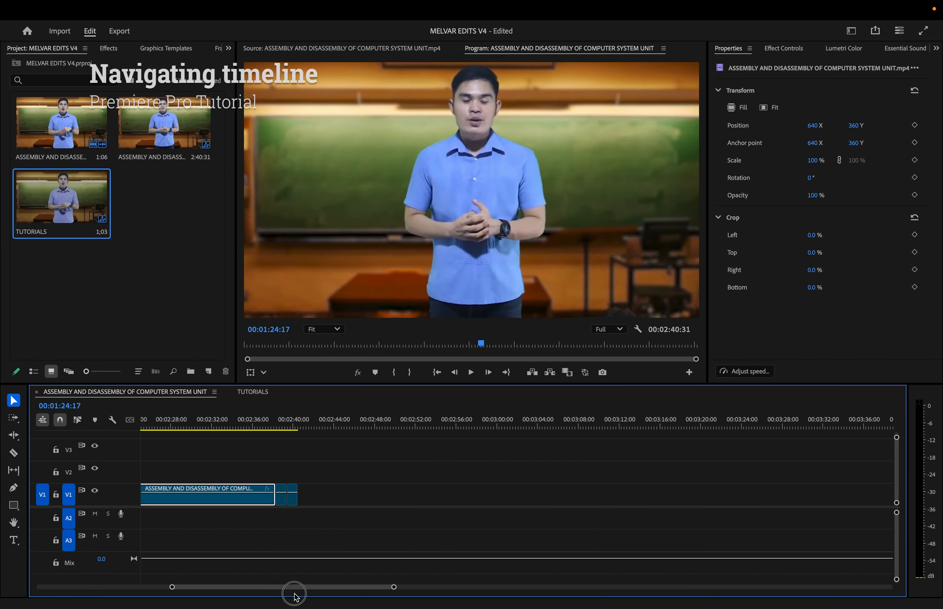
left_click_drag(345, 608, 235, 608)
left_click_drag(160, 587, 125, 589)
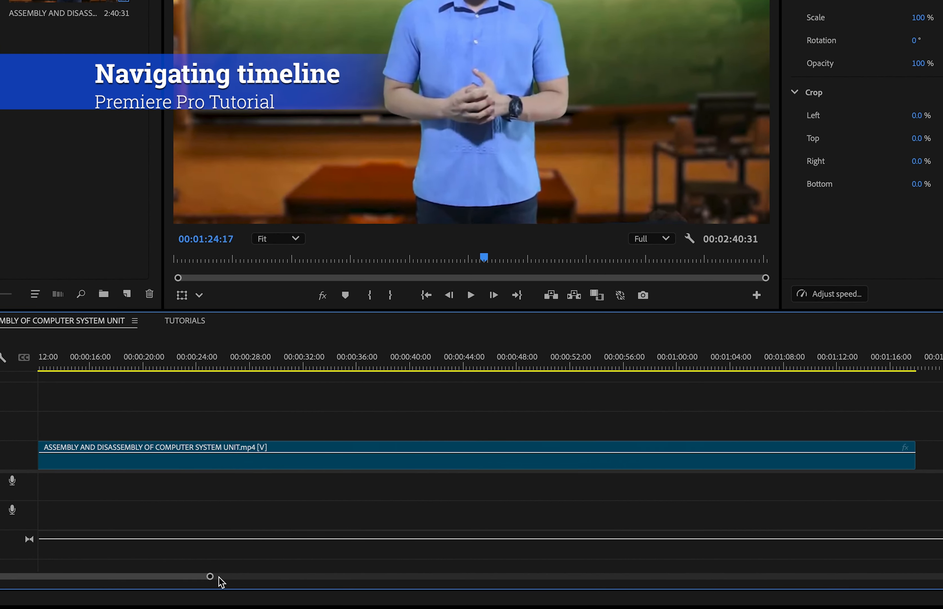
left_click_drag(210, 577, 332, 578)
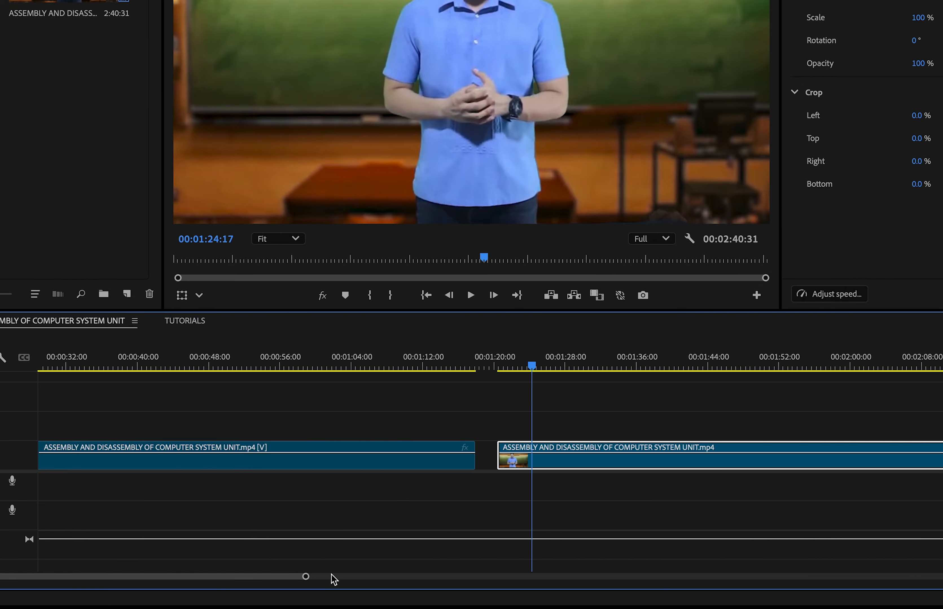
left_click_drag(233, 582, 147, 582)
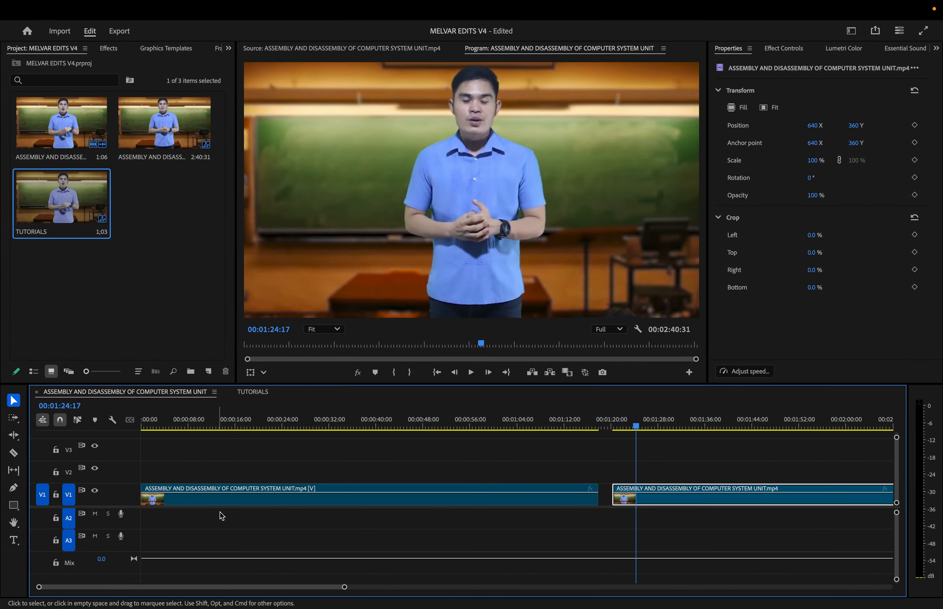
Close the gap on V1 by moving the second clip against the end of the first clip
left_click(308, 497)
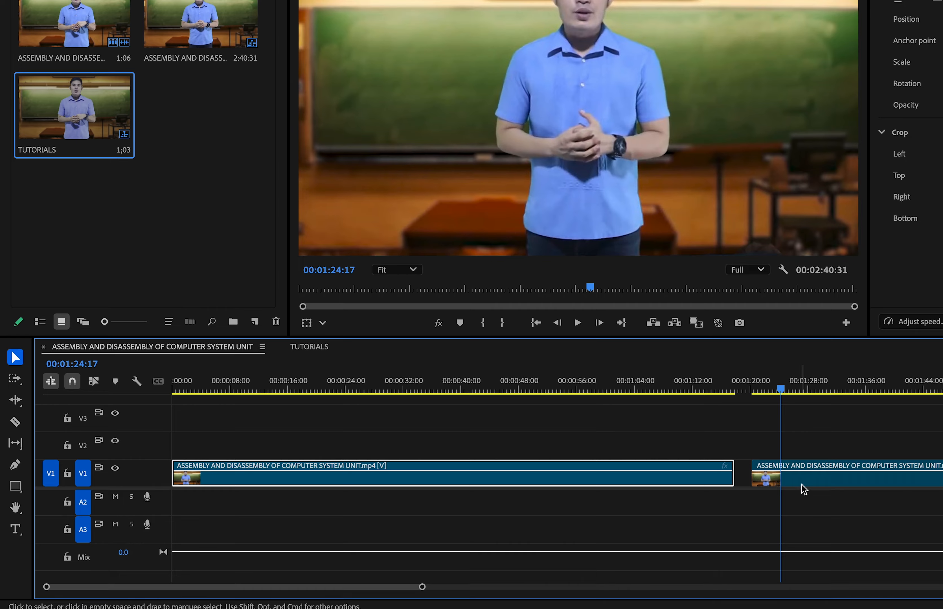
left_click(759, 493)
mouse_move(786, 491)
left_mouse_down()
mouse_move(769, 490)
mouse_move(778, 488)
left_mouse_up()
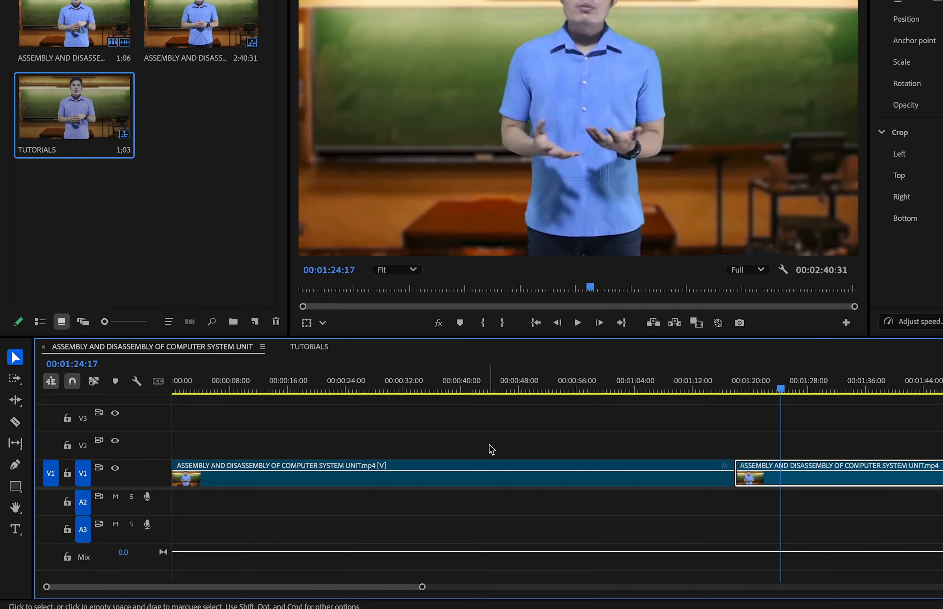
Duplicate the first V1 clip onto tracks V2 and V3, aligned at the sequence start
left_click(431, 484)
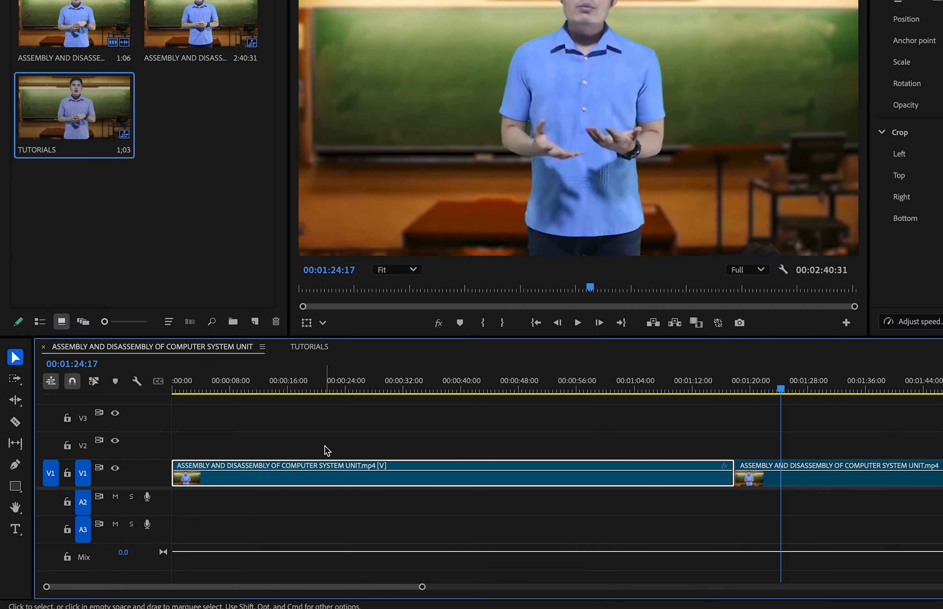
left_click(312, 446)
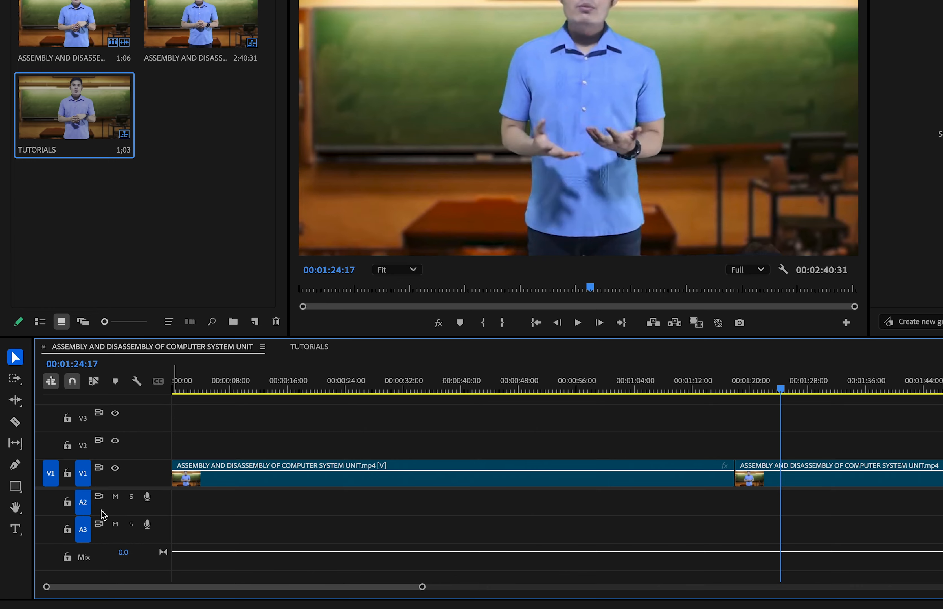
left_click(328, 483)
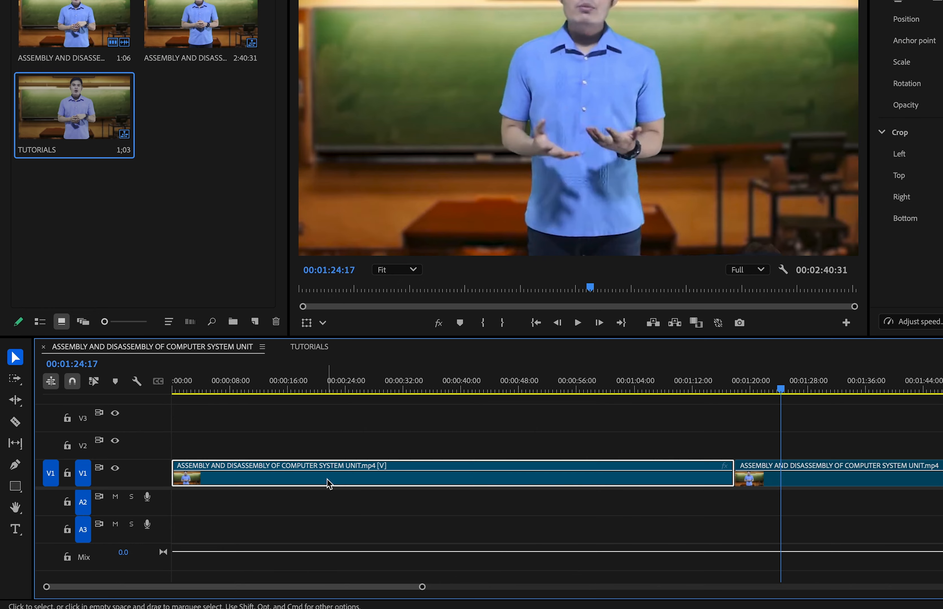
left_click_drag(328, 483, 335, 428)
left_click(422, 452)
left_click(409, 480)
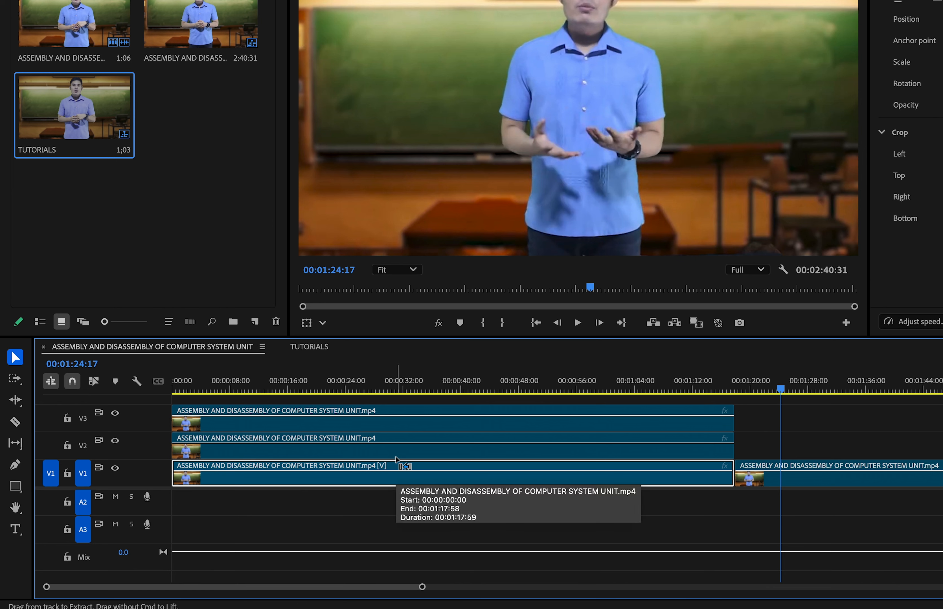
Increase the height of the video tracks until the clips show large thumbnails
key("super+equal")
key("super+equal")
key("super+equal")
key("super+equal")
key("super+equal")
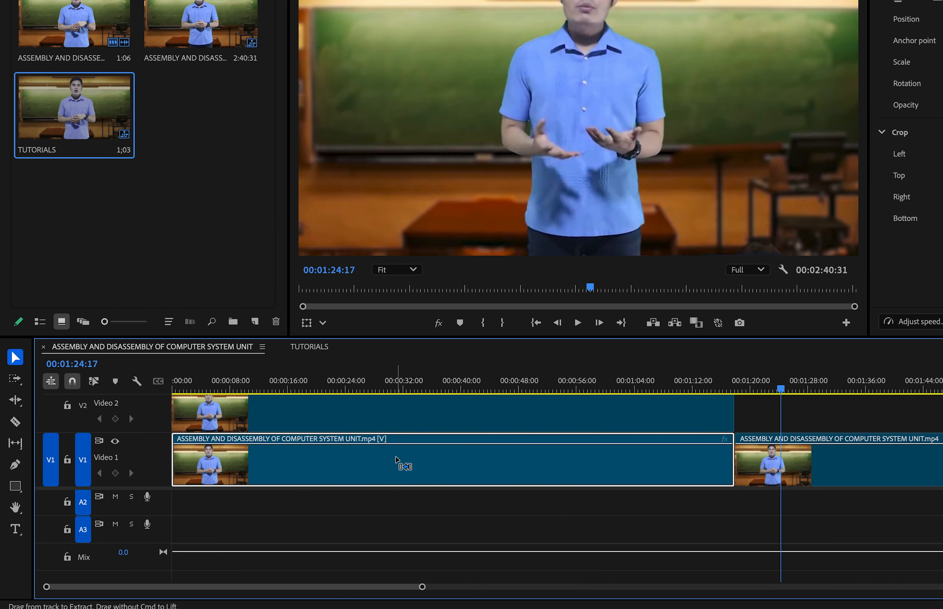
key("super+equal")
key("super+equal")
key("super+equal")
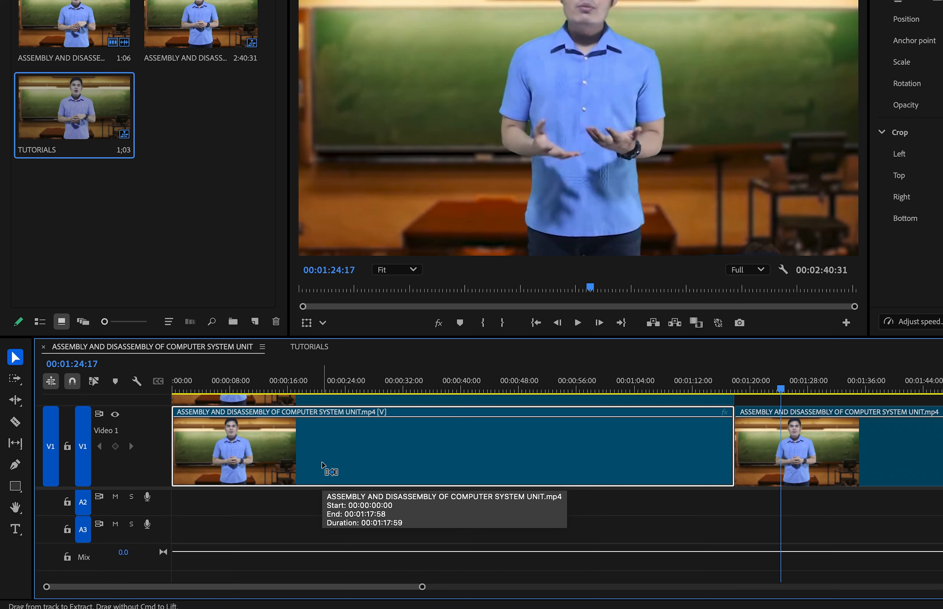
Reduce the height of the video tracks so that more of the stacked clips fit in the timeline
key("super+minus")
key("super+minus")
key("super+minus")
key("super+minus")
key("super+minus")
key("super+minus")
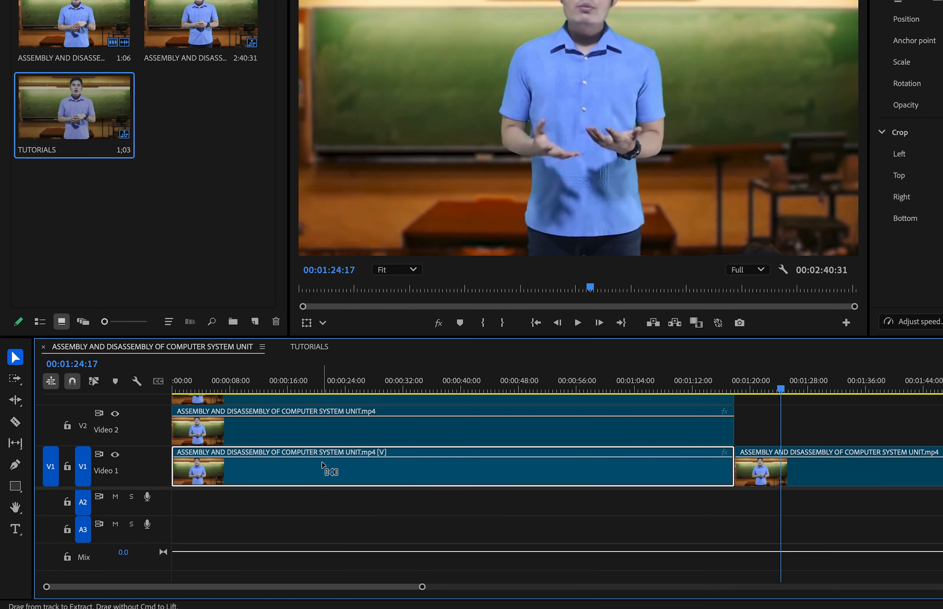
key("super+minus")
key("super+minus")
key("super+minus")
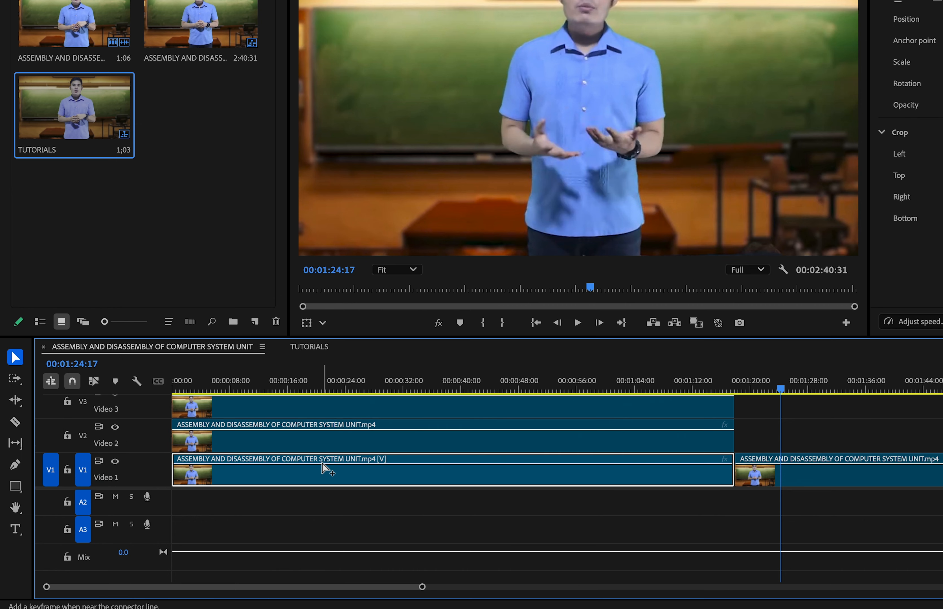
Enlarge the video tracks again to bring back the large clip thumbnails
key("super+equal")
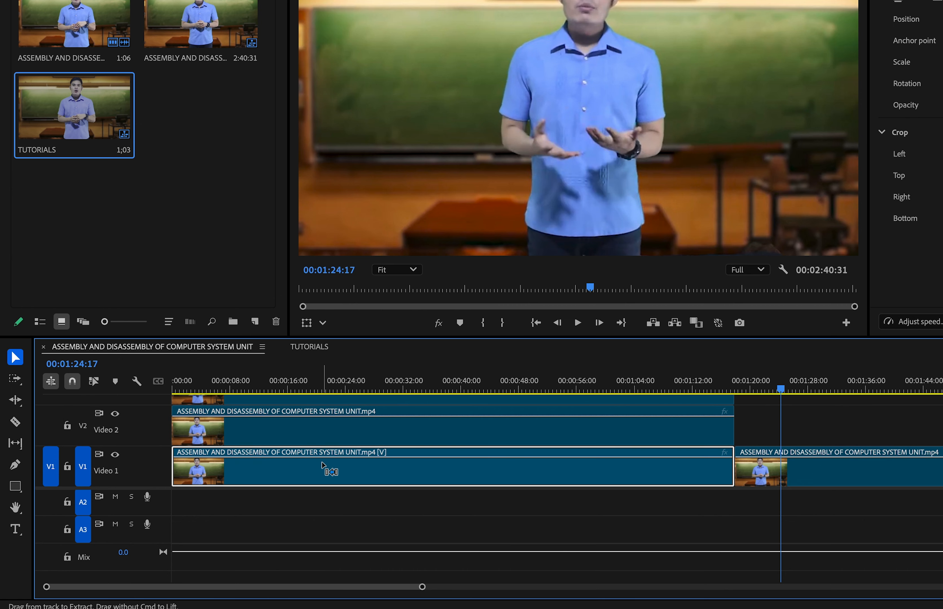
key("super+equal")
key("super+equal")
key("super+equal")
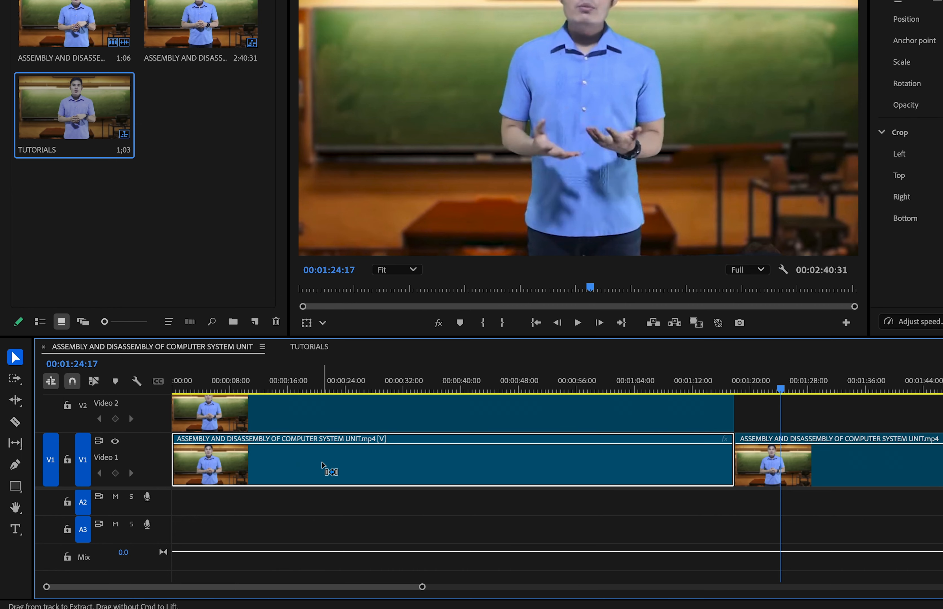
key("super+equal")
Look through the stacked video tracks and along the sequence, from V1 up to the clip on V3
left_click_drag(886, 454, 887, 453)
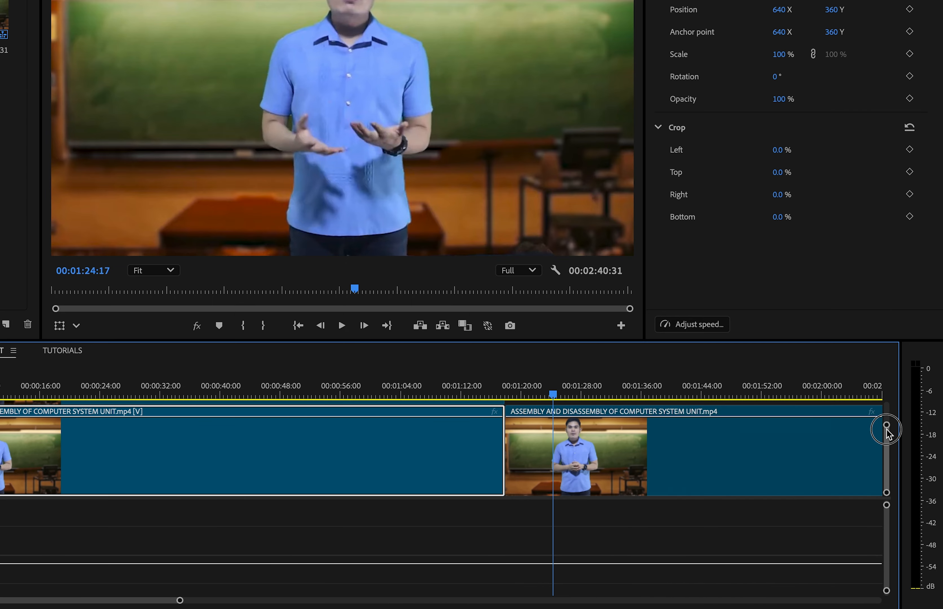
left_click_drag(887, 432, 879, 383)
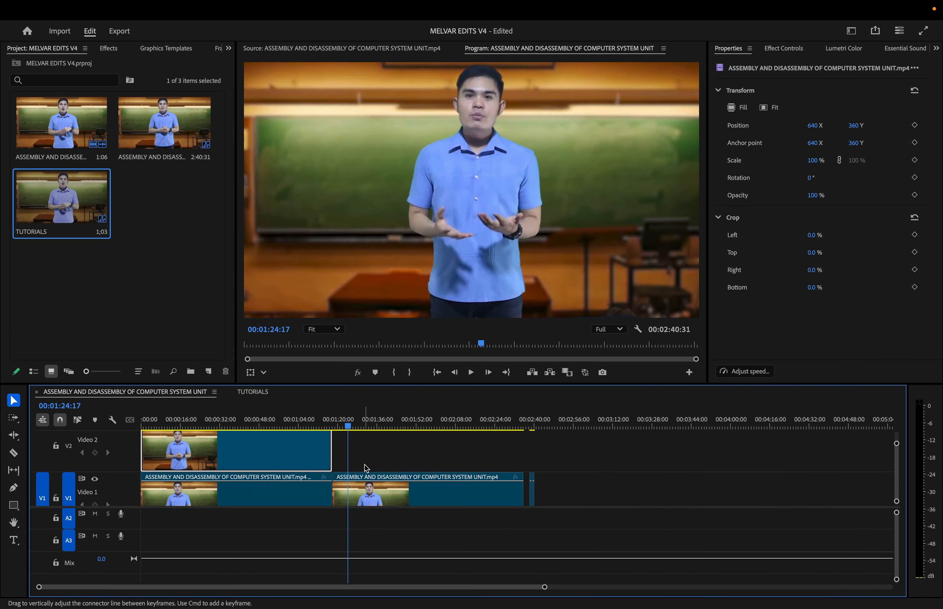
scroll(366, 469, "up", 2)
scroll(366, 469, "down", 3)
scroll(367, 469, "up", 1)
scroll(366, 469, "right", 1)
scroll(367, 469, "up", 2)
scroll(367, 469, "right", 1)
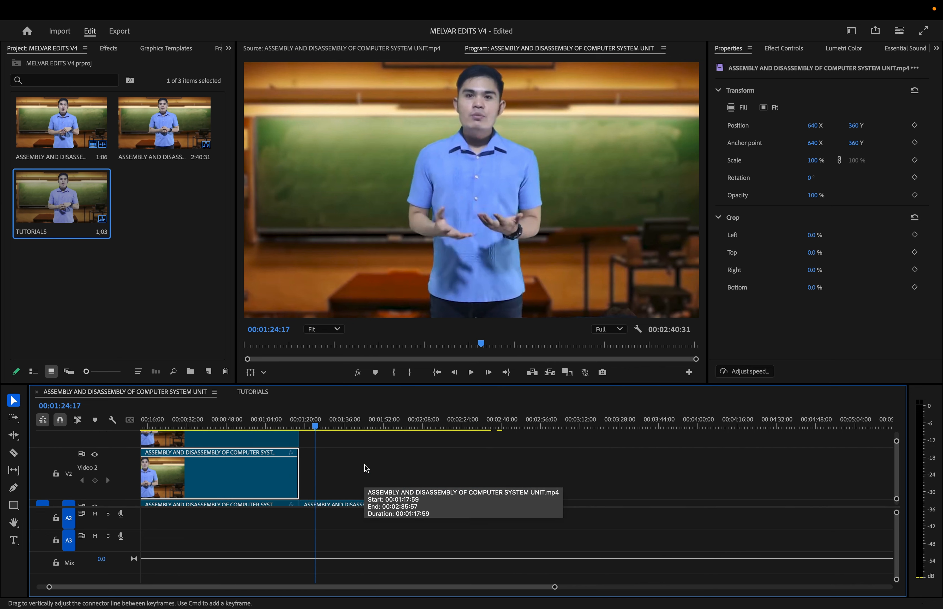
scroll(367, 469, "up", 2)
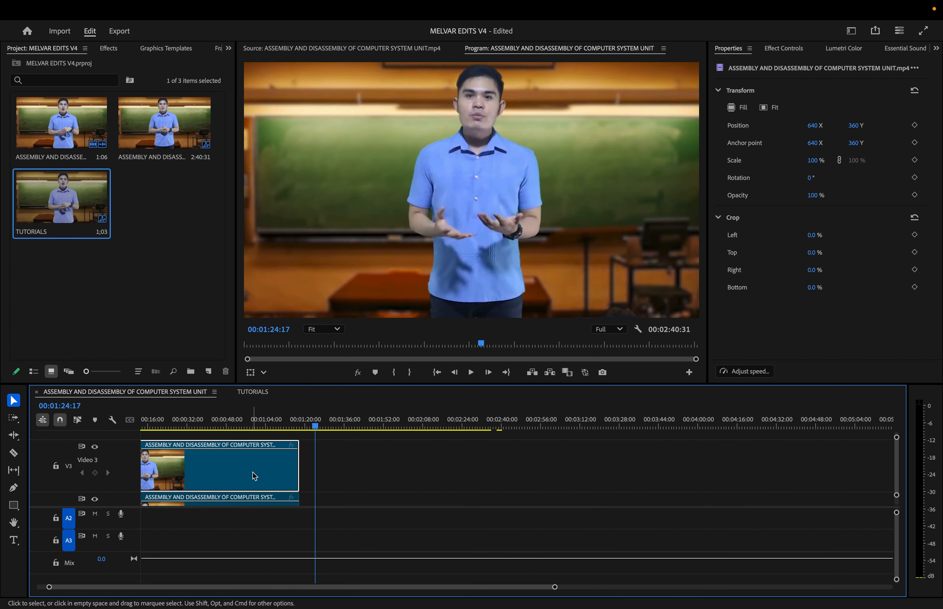
Duplicate the stacked clip onto new video tracks V4 and V5 above V3
left_click_drag(304, 450, 303, 446)
left_click_drag(253, 471, 257, 444)
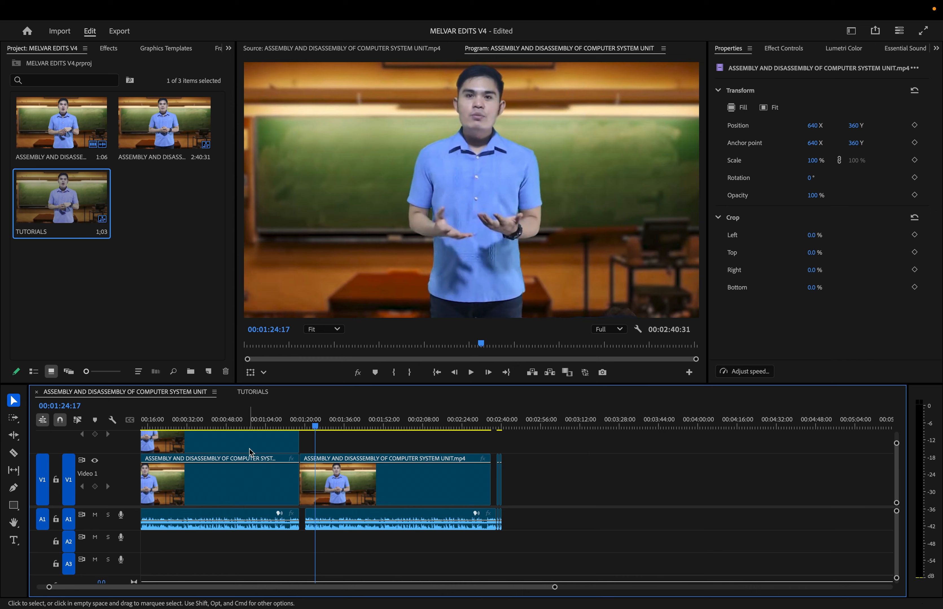
scroll(254, 453, "up", 3)
left_click_drag(249, 453, 250, 437)
scroll(252, 441, "up", 3)
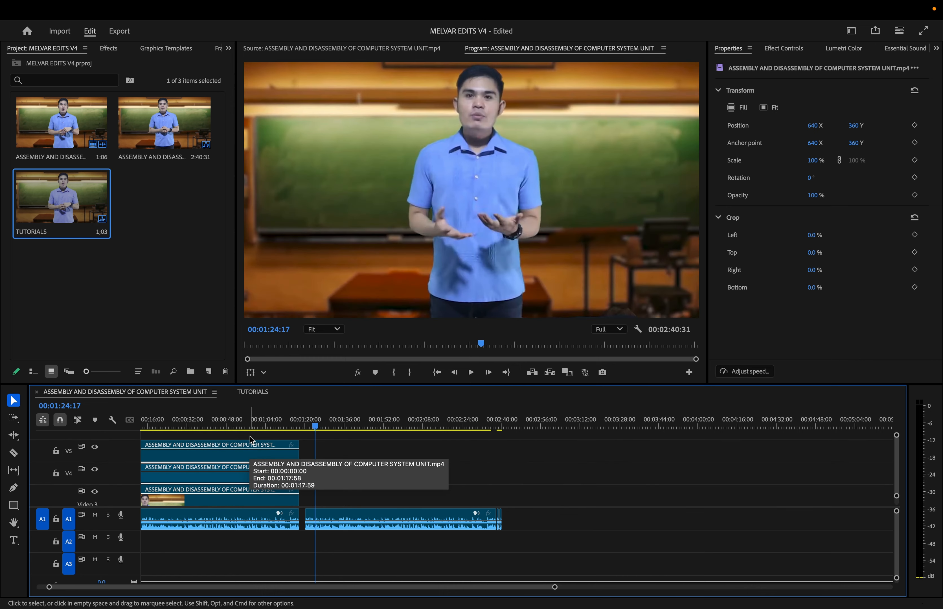
Add a new video track above V5 and duplicate the V5 clip onto it
left_click(157, 467)
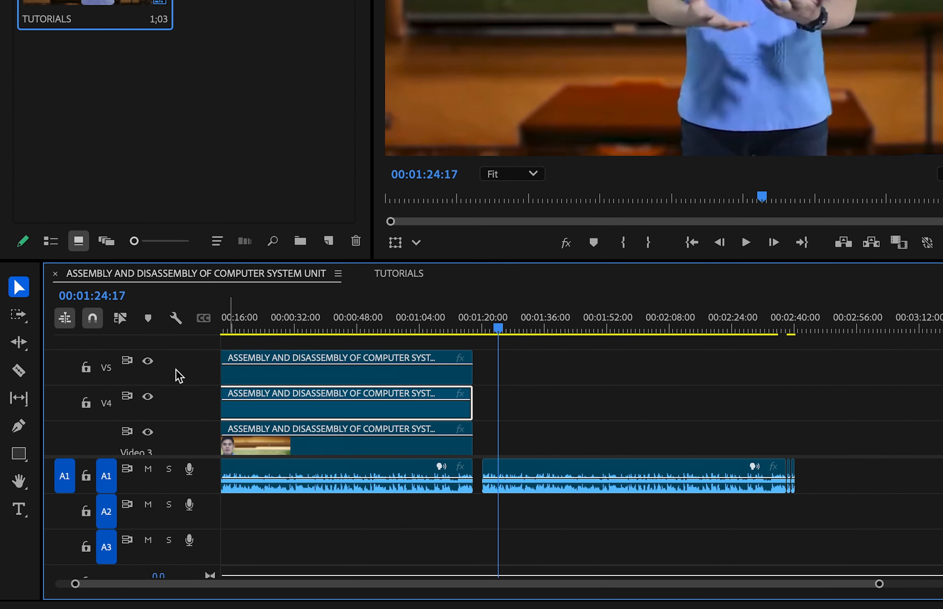
right_click(115, 455)
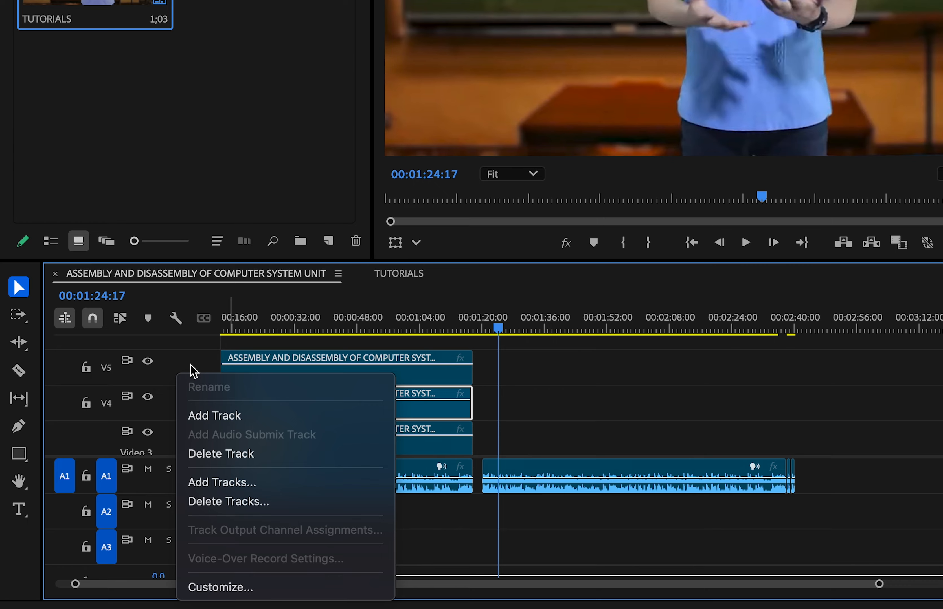
left_click(246, 416)
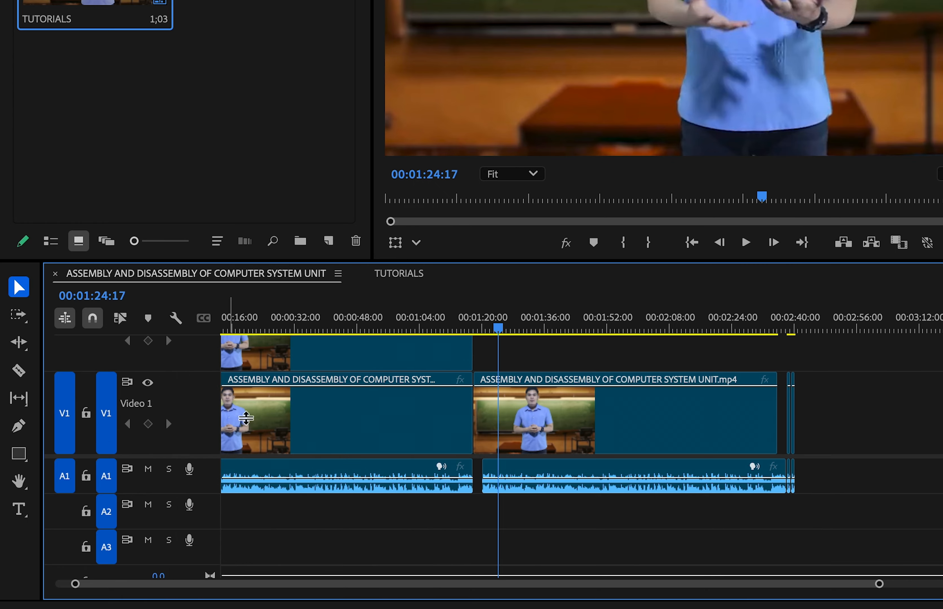
scroll(302, 420, "up", 8)
scroll(302, 419, "right", 2)
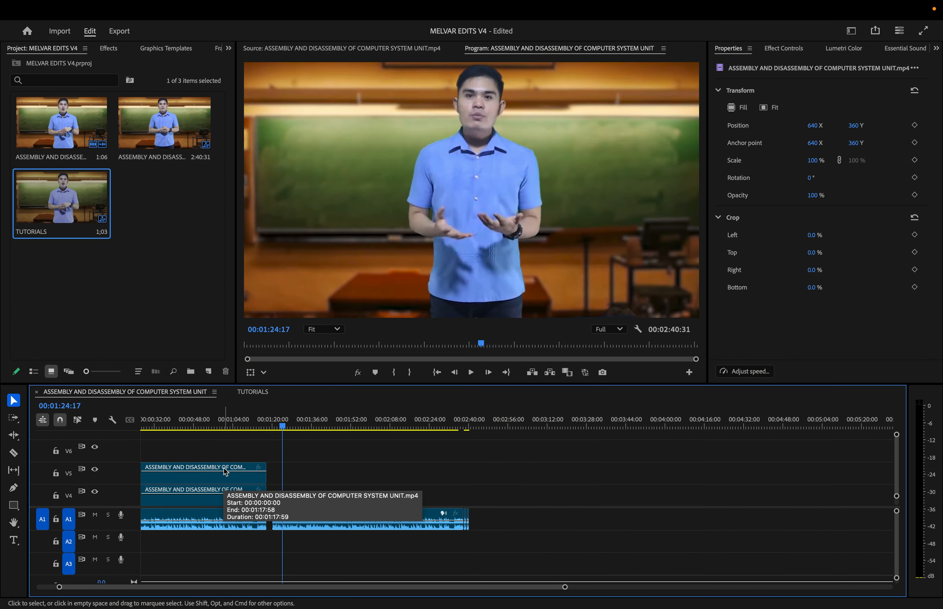
left_click(220, 477)
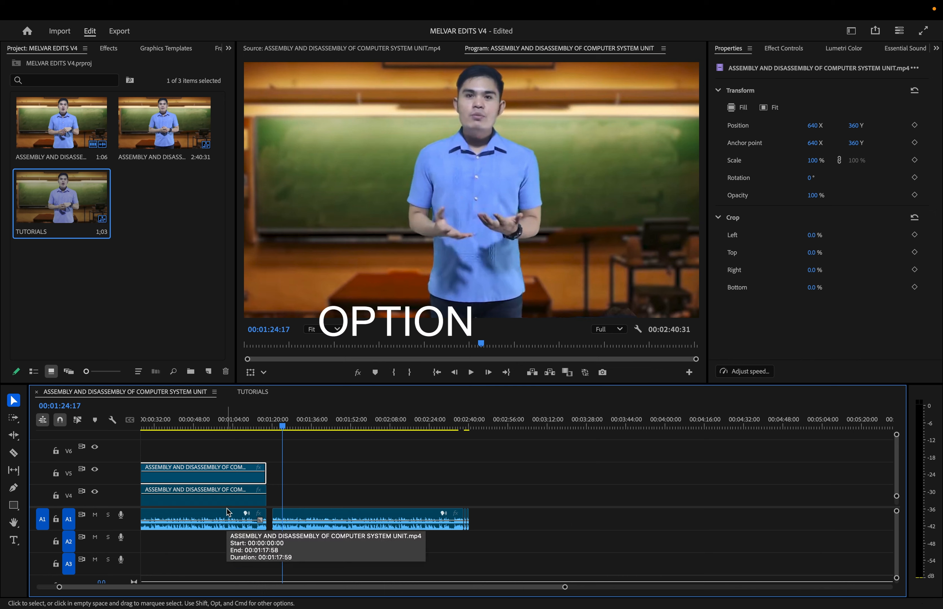
left_click_drag(230, 468, 250, 456)
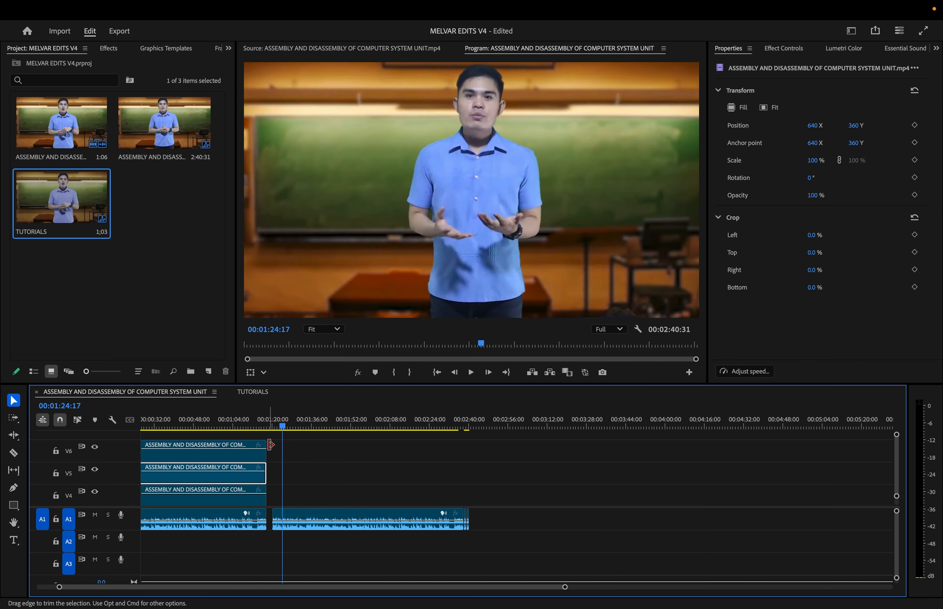
Delete all the duplicate clips stacked on the video tracks above V1
left_click(310, 452)
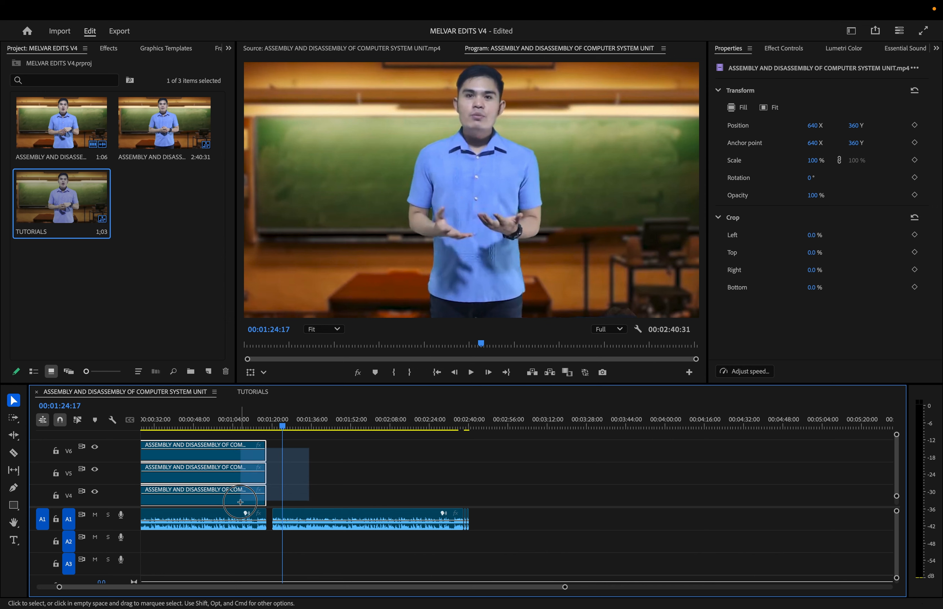
scroll(239, 445, "down", 5)
left_click(222, 445)
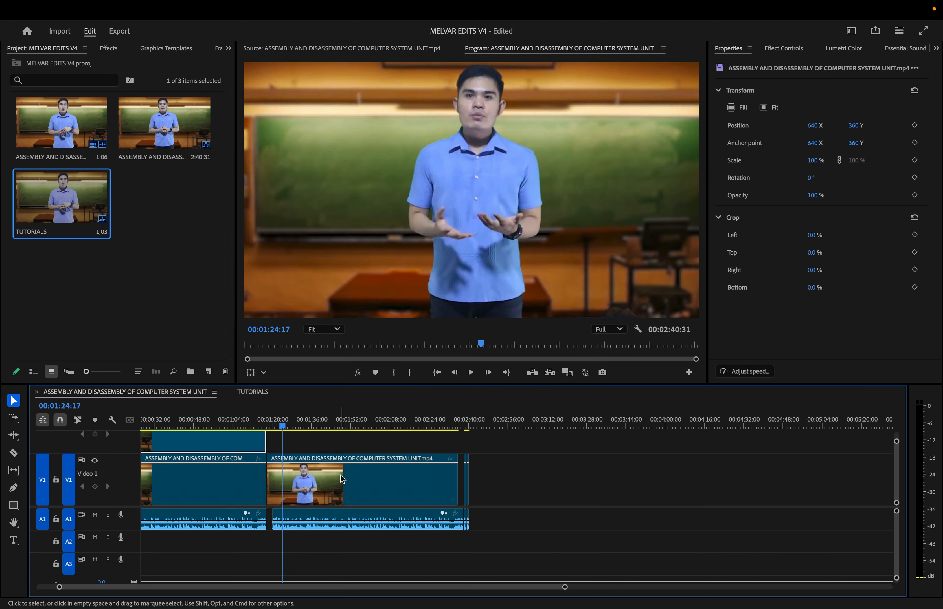
key("Delete")
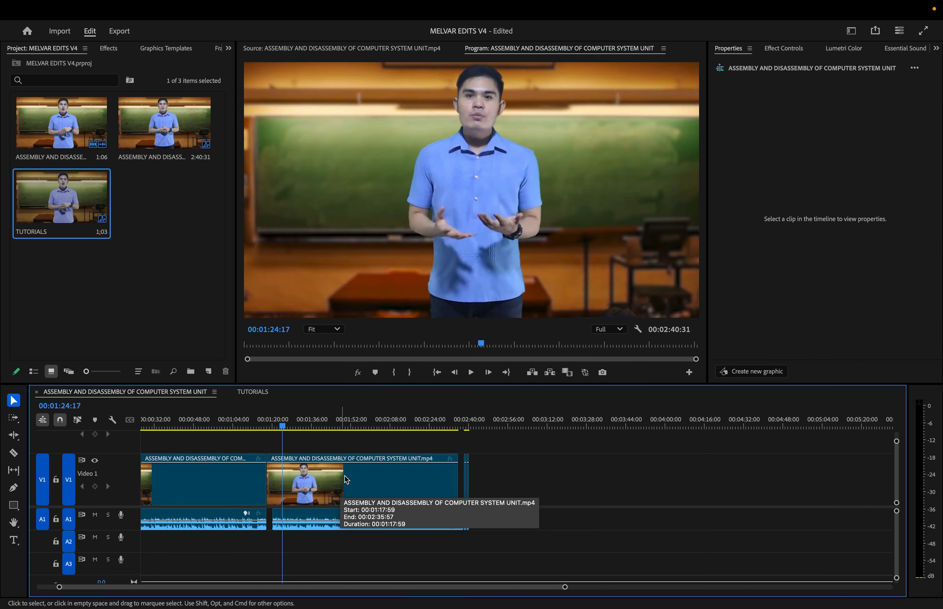
Delete the second V1 clip with its audio and the short leftover pieces near 00:02:40:00, keeping only the first clip
left_click(433, 484)
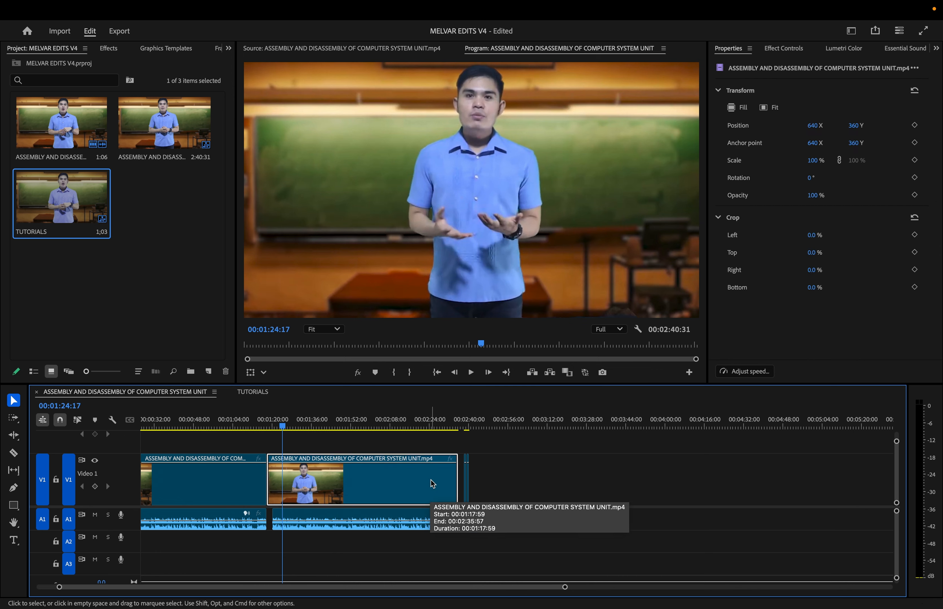
key("Delete")
left_click(414, 521)
key("Delete")
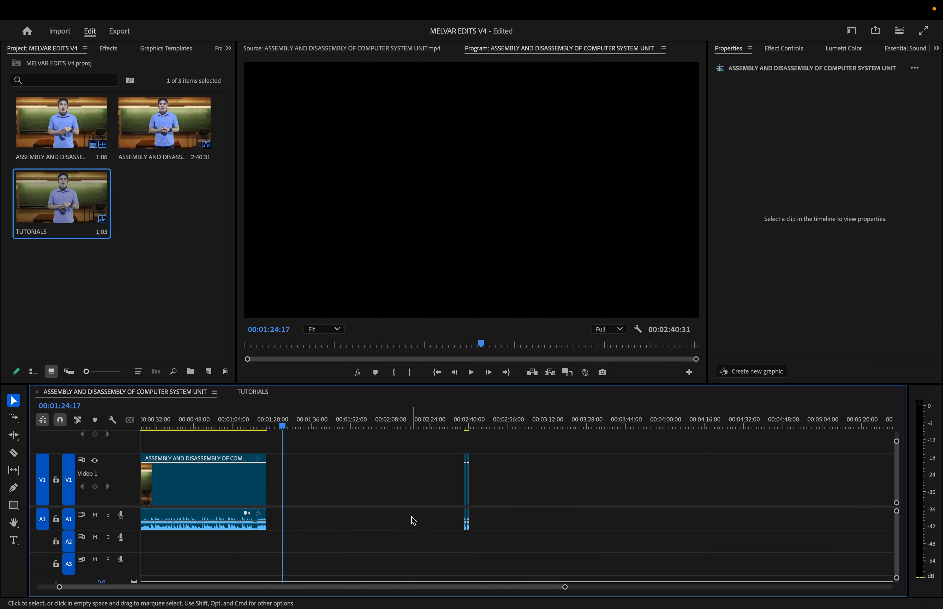
left_click_drag(430, 466, 494, 515)
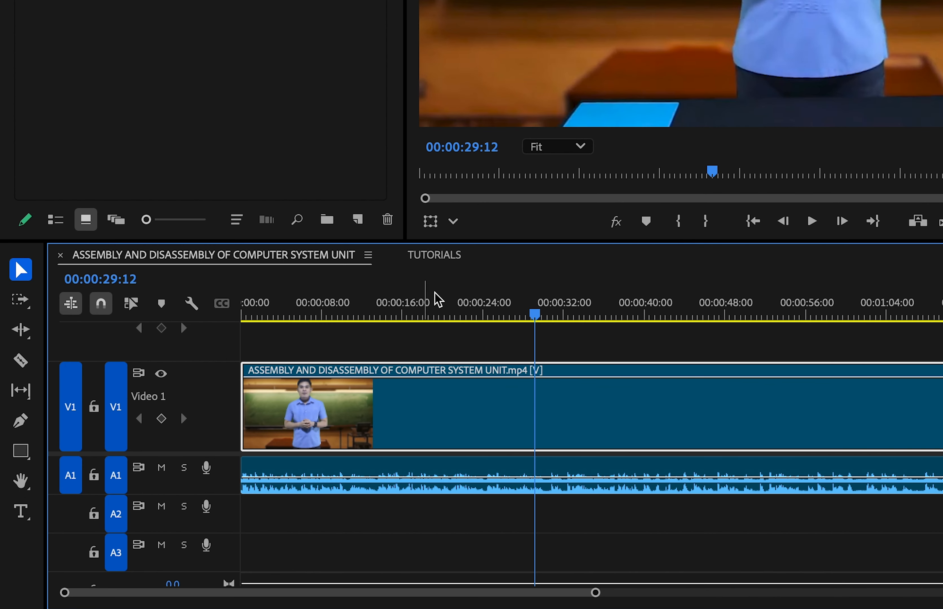
Place the playhead at 00:00:39:53 and select the V1 video clip and its A1 audio separately in turn
left_click_drag(533, 312, 412, 315)
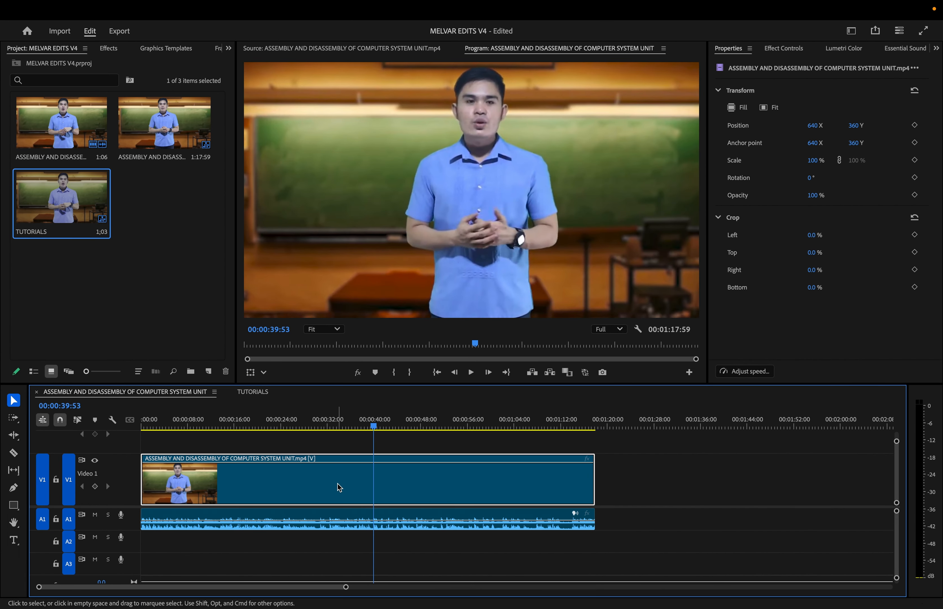
left_click(335, 522)
left_click(386, 494)
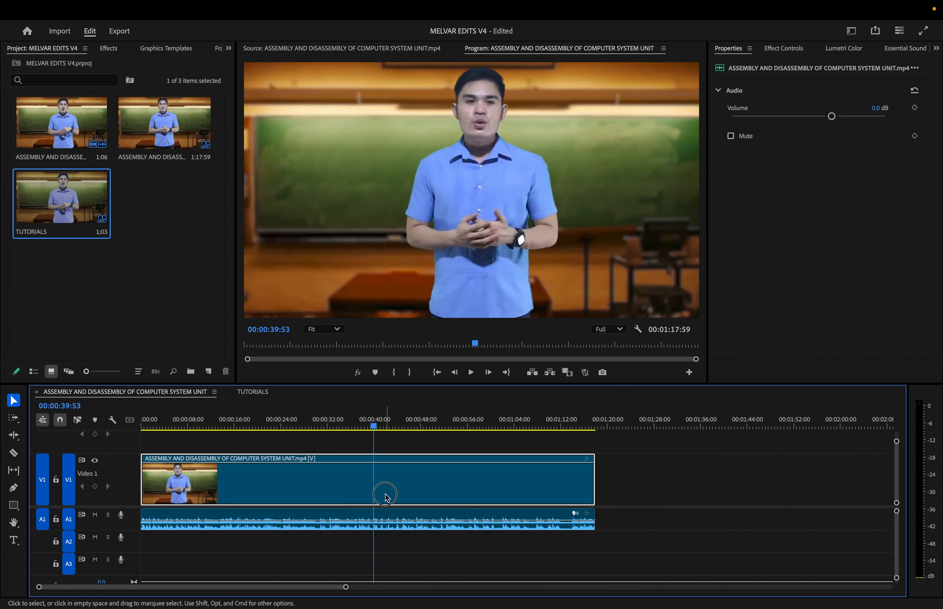
left_click(413, 527)
left_click(444, 491)
left_click(426, 538)
left_click(441, 515)
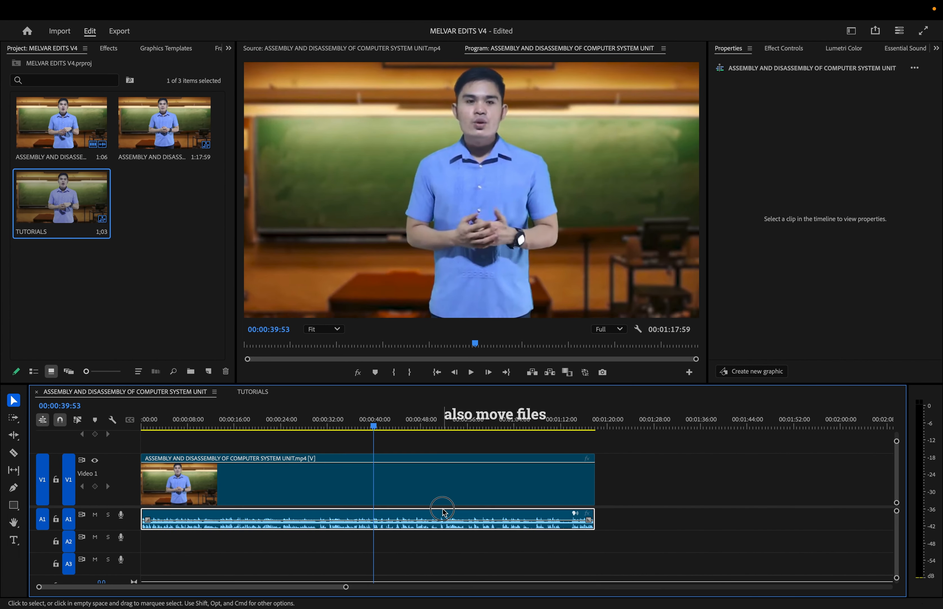
left_click(433, 487)
left_click(238, 529)
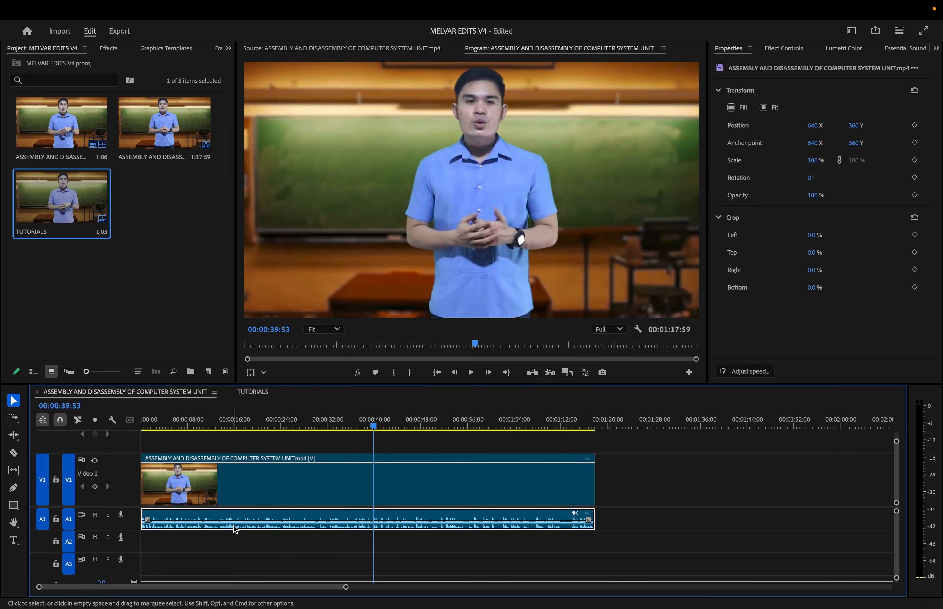
left_click(279, 495)
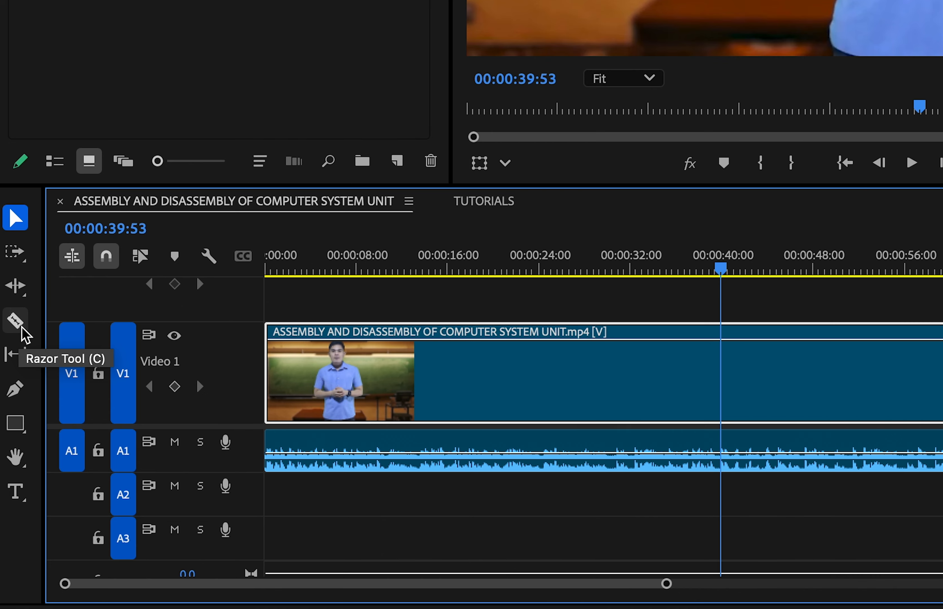
Cut the video and audio clips with the Razor tool at about 00:00:32:18 and at the playhead, 00:00:39:53
left_click(22, 329)
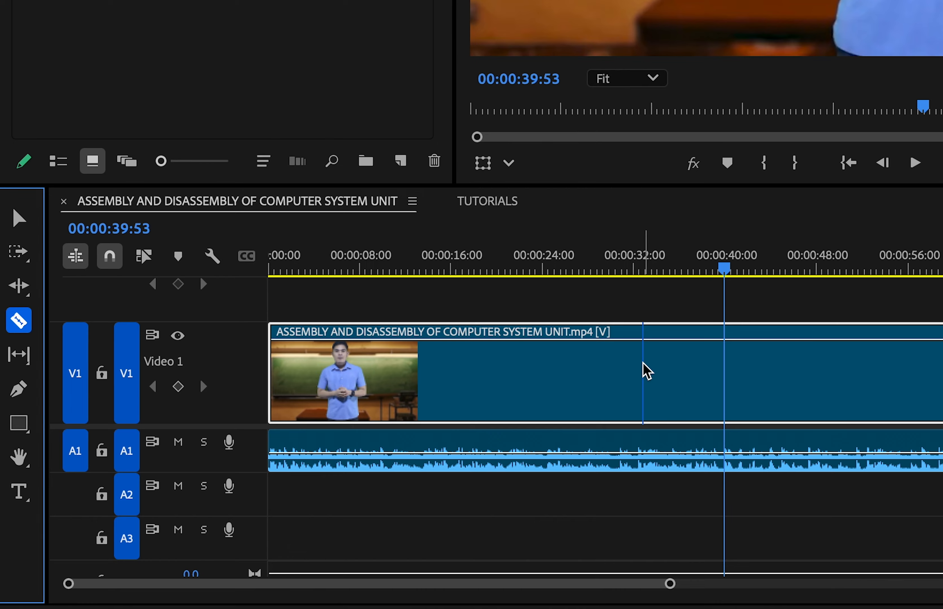
left_click(637, 359)
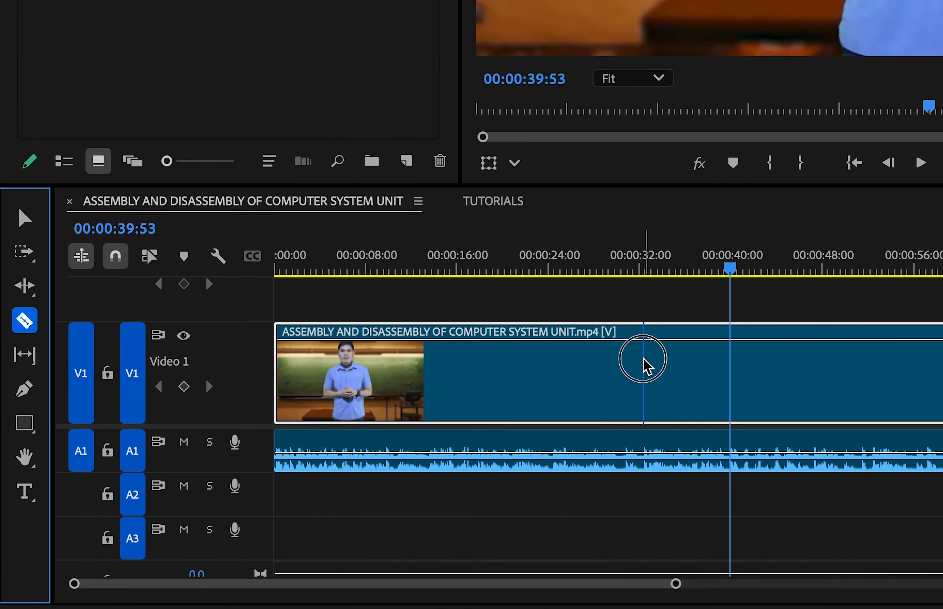
left_click(650, 445)
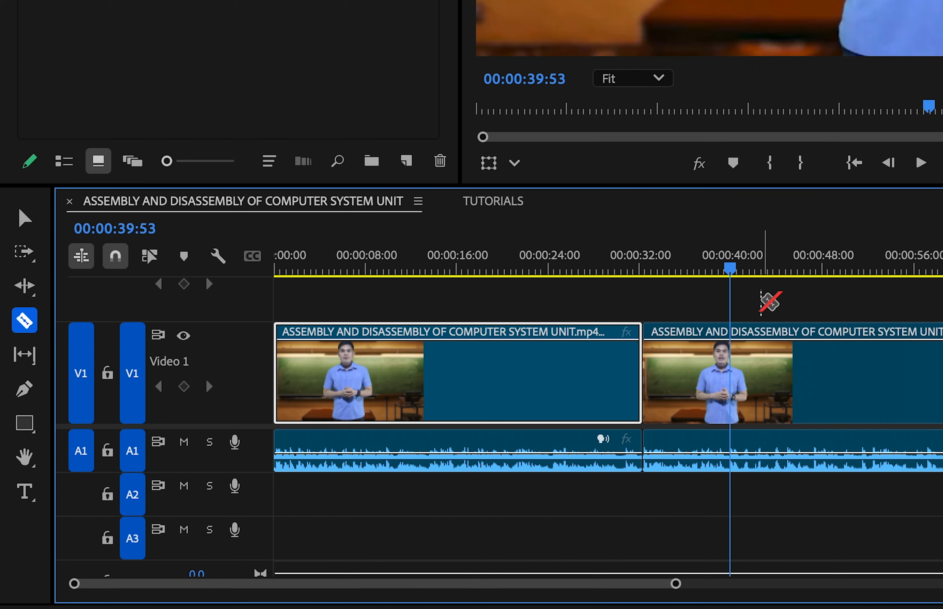
left_click(732, 340)
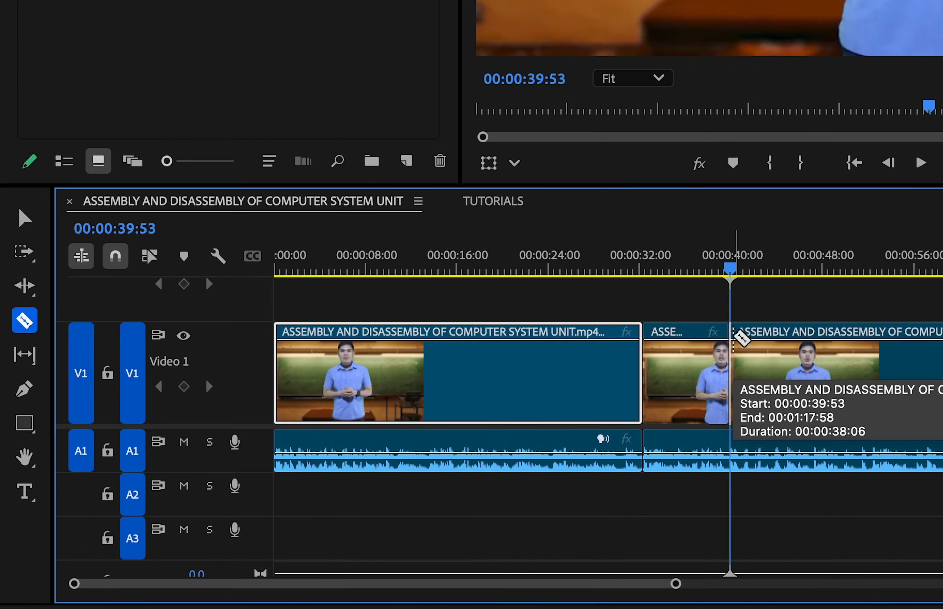
left_click(736, 448)
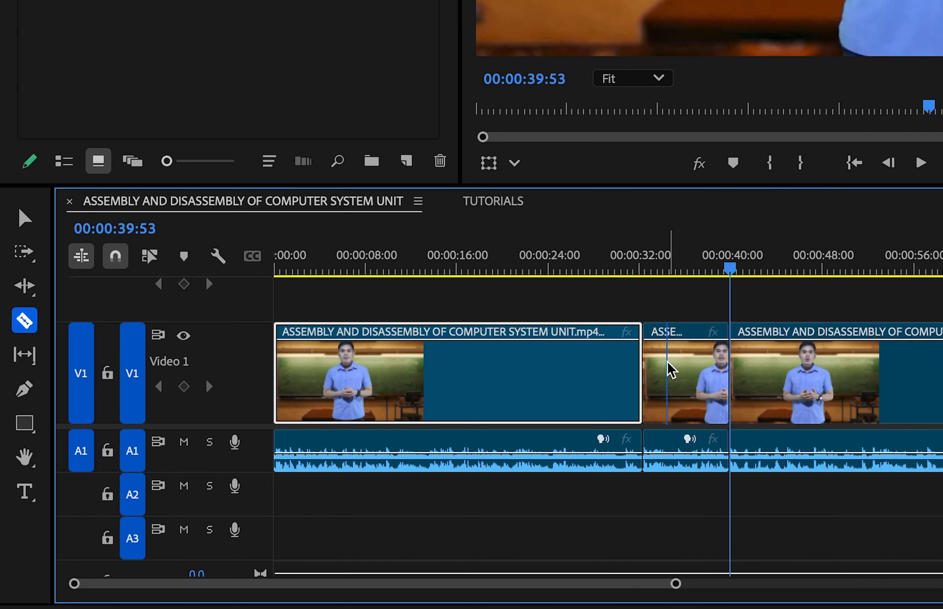
Delete the short middle video segment between the two cuts together with its audio
left_click(28, 222)
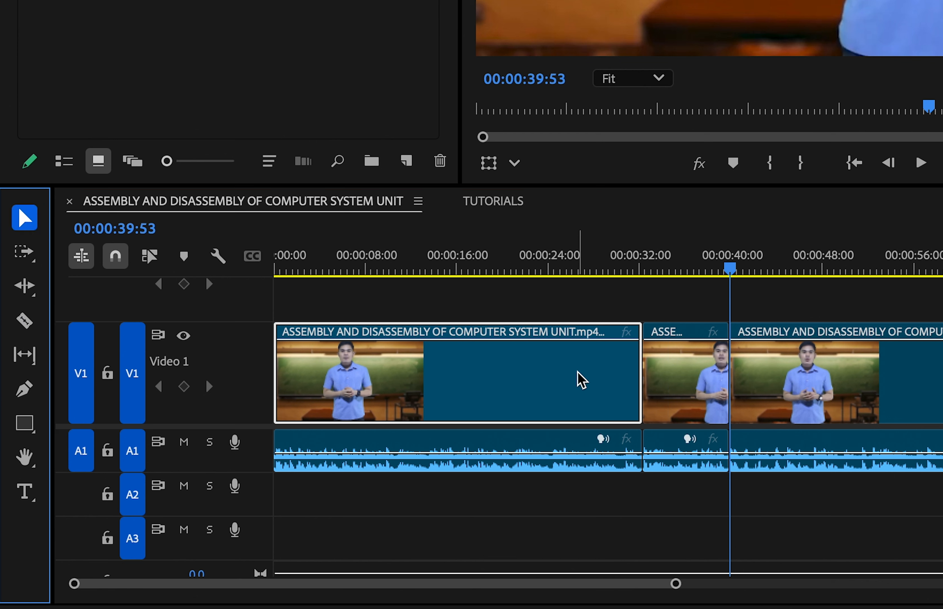
left_click(700, 375)
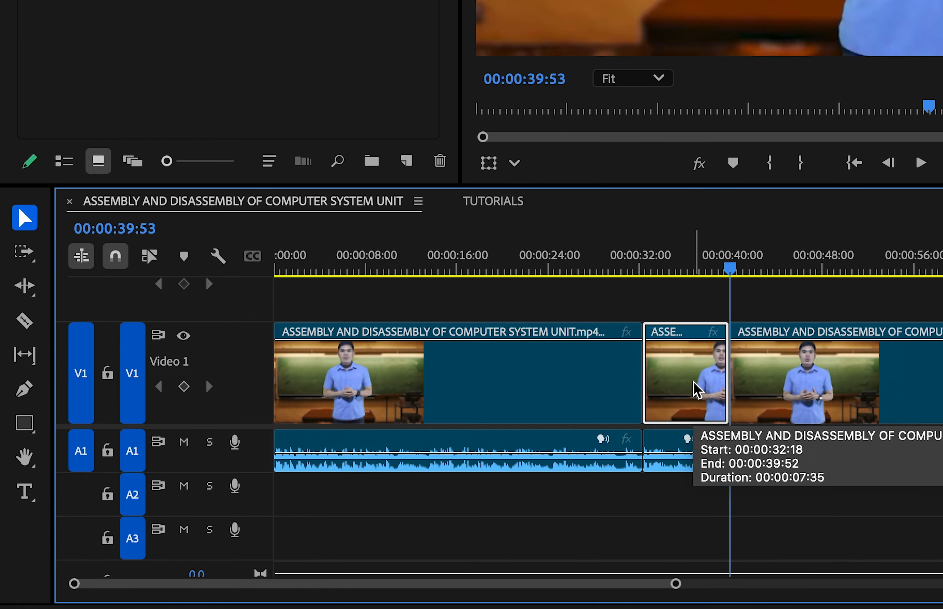
key("Delete")
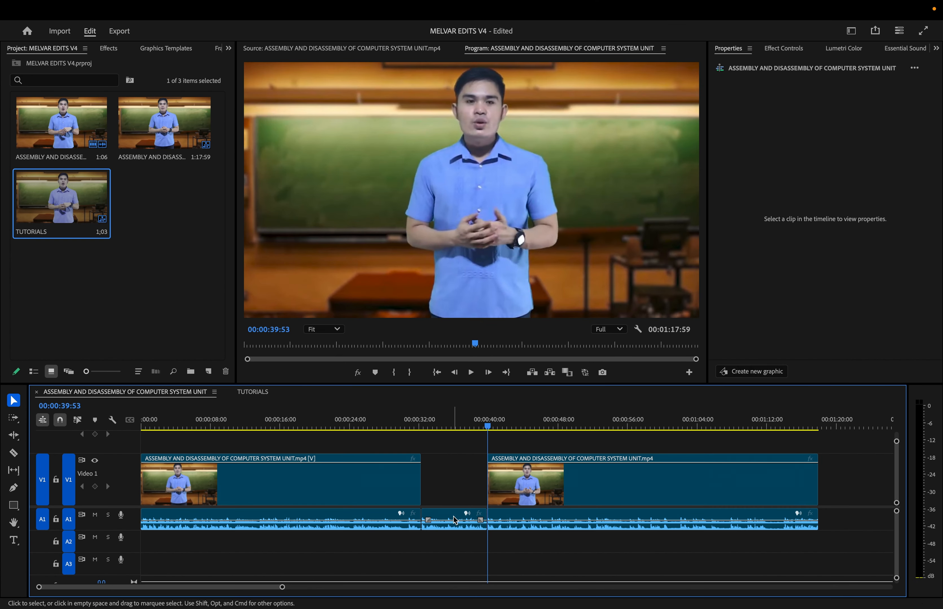
left_click(455, 521)
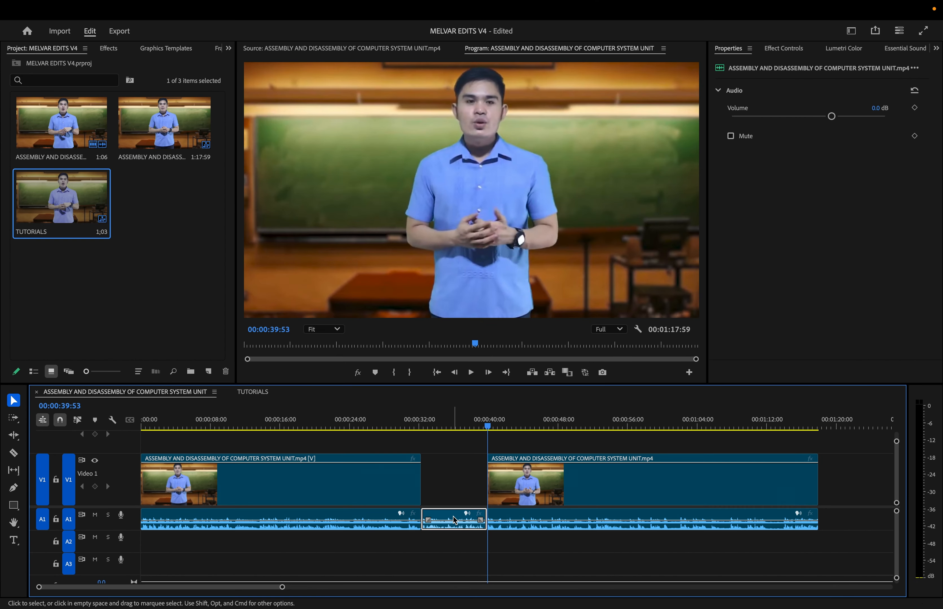
key("Delete")
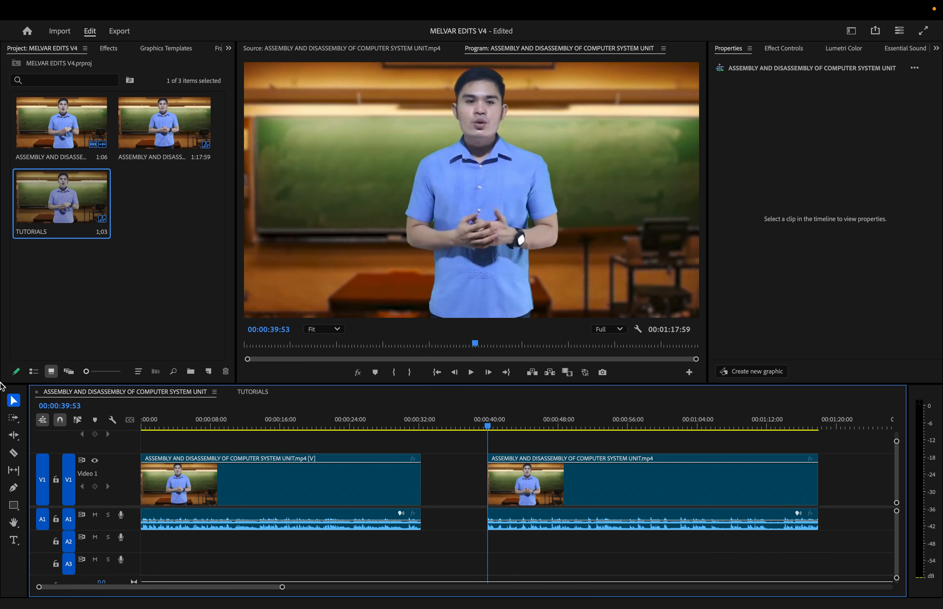
Split the first video clip and its audio with the Razor tool at about 00:00:24:00
left_click(328, 484)
left_click(345, 519)
left_click(351, 501)
left_click(14, 453)
left_click(348, 468)
left_click(350, 509)
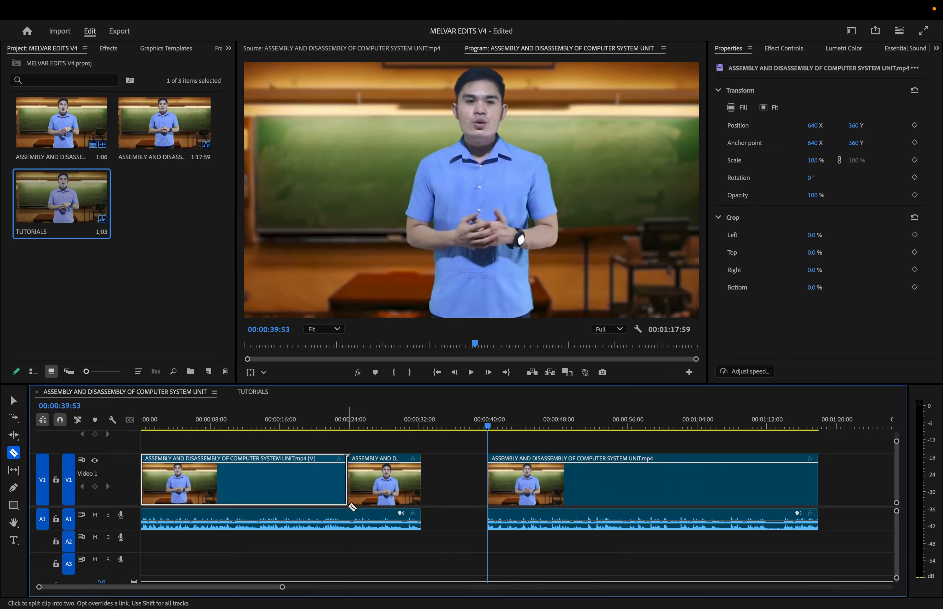
left_click(352, 508)
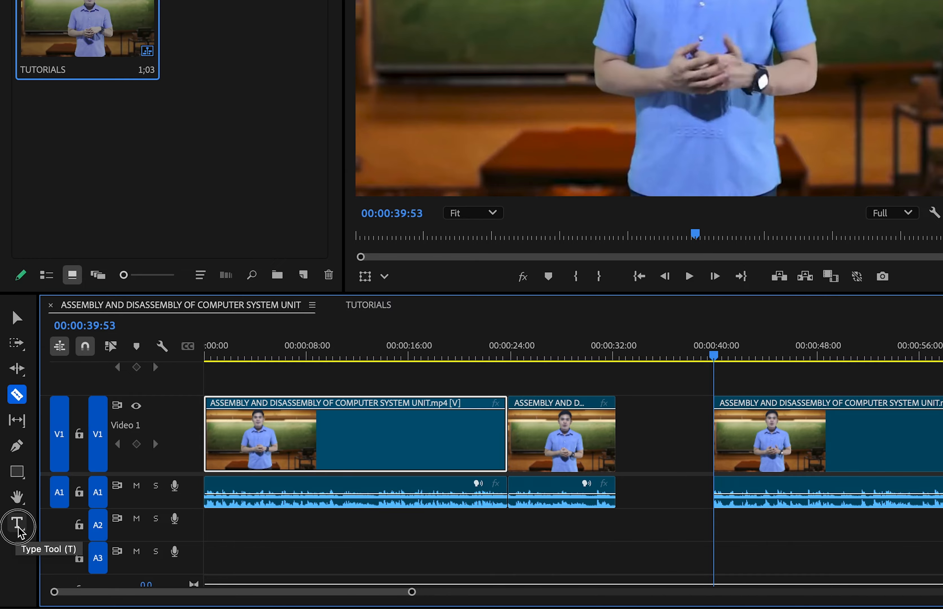
Add a text graphic with the presenter's full name over the video frame using the Type tool
left_click(18, 531)
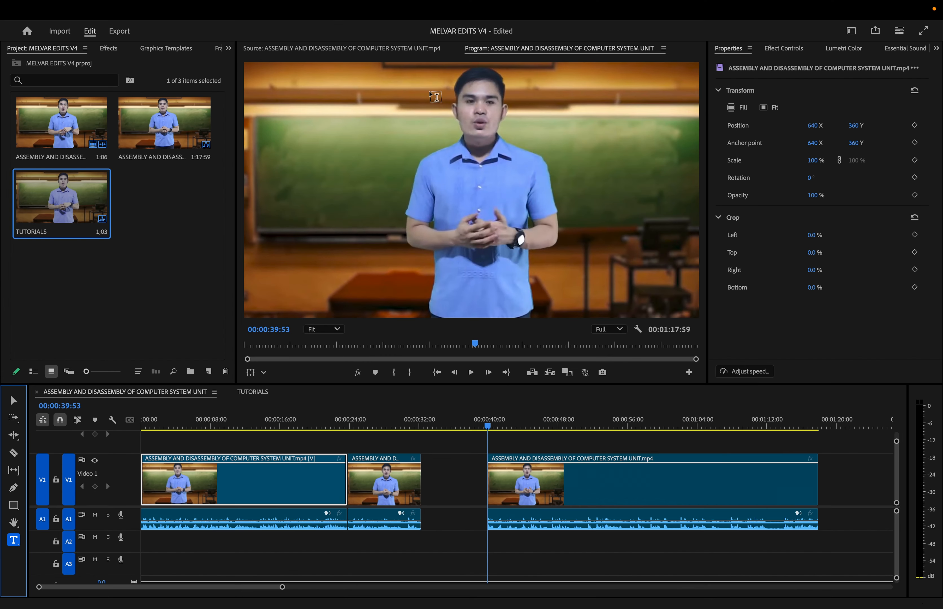
left_click(458, 173)
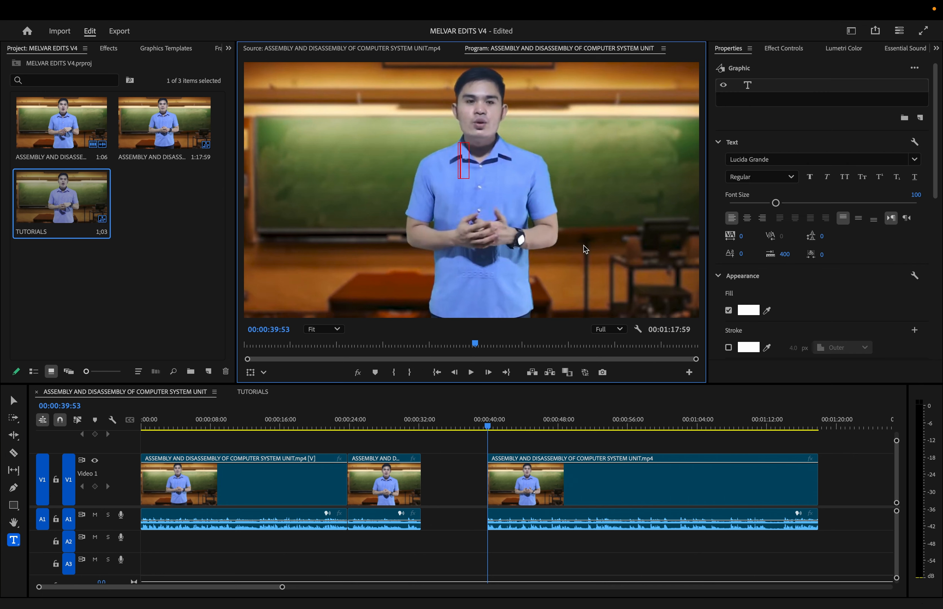
type("MELVAR GARCERA")
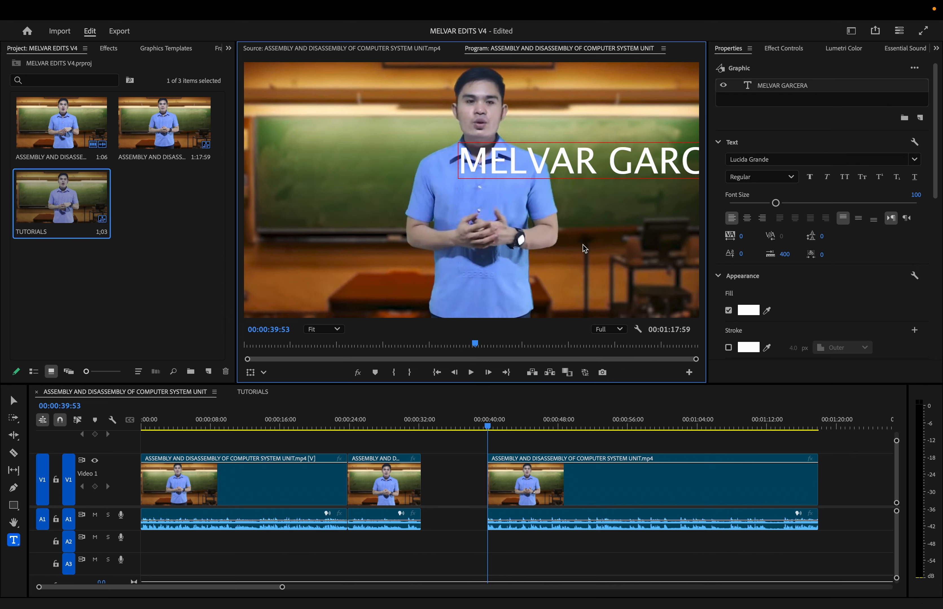
Move the name text to the lower centre of the video frame
left_click(14, 401)
left_click_drag(589, 159, 449, 289)
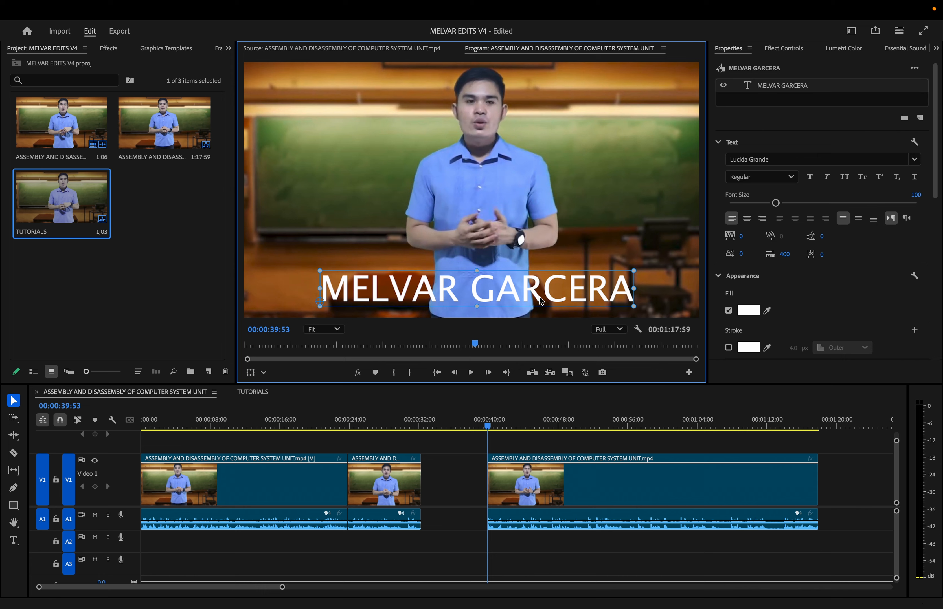
mouse_move(499, 293)
left_mouse_down()
mouse_move(509, 144)
mouse_move(520, 145)
mouse_move(511, 273)
mouse_move(494, 295)
left_mouse_up()
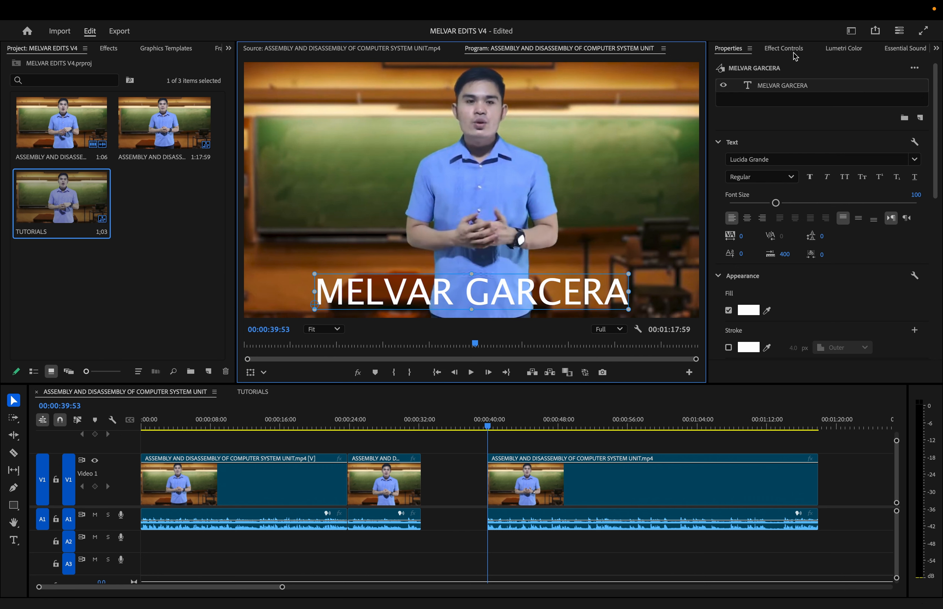
Set the name graphic's Vector Motion position to 743, 203 and its scale to 65 in Effect Controls
left_click(783, 48)
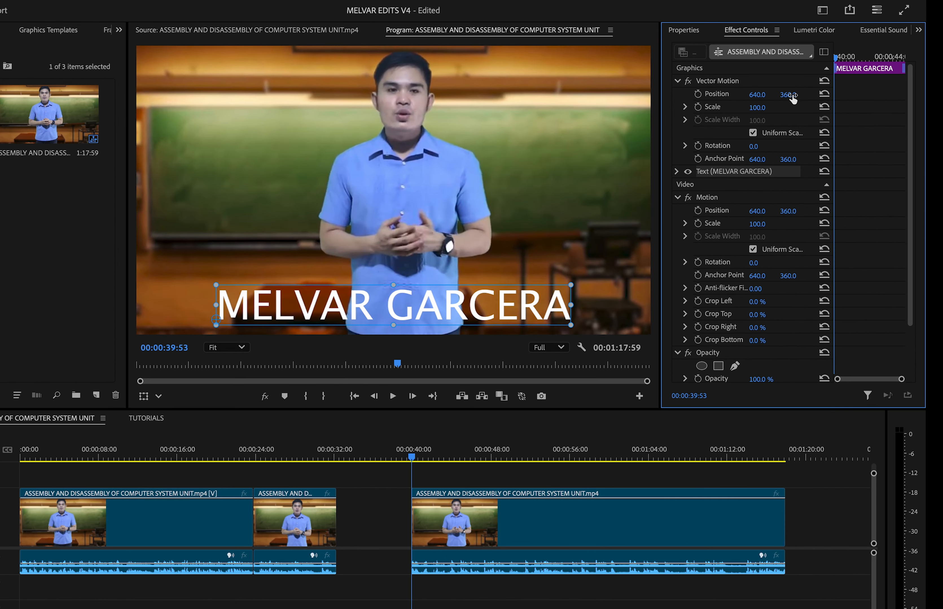
left_click_drag(788, 95, 743, 107)
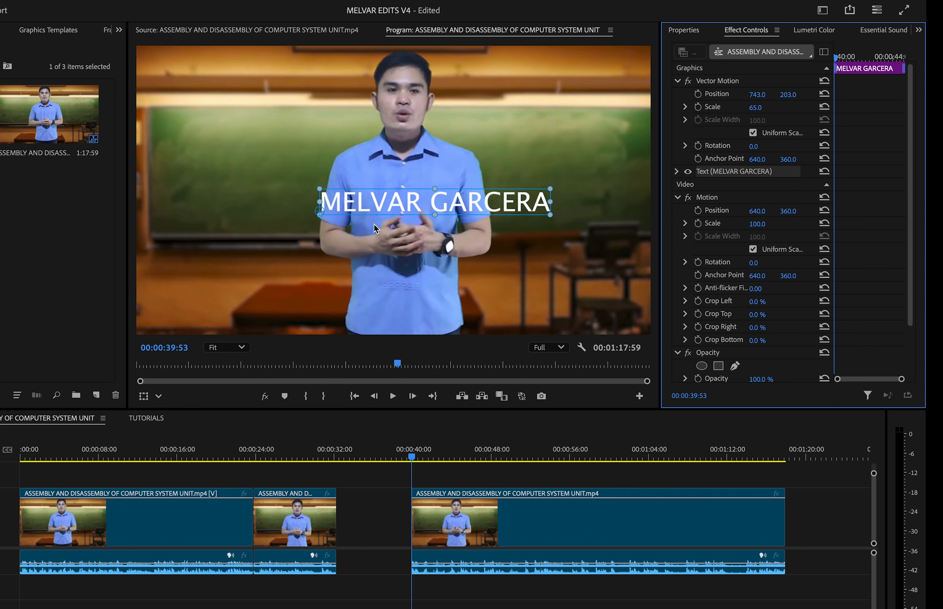
left_click_drag(508, 200, 464, 156)
left_click_drag(475, 204, 459, 100)
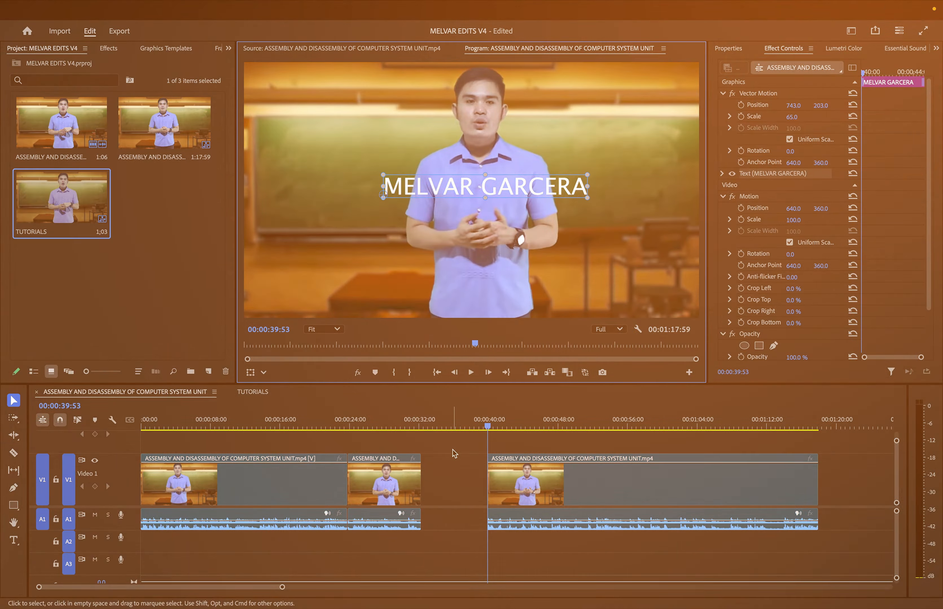
Move the name graphic clip on V7 earlier to start at about 00:00:12:00 and place the playhead at 00:00:14:11
scroll(371, 483, "up", 2)
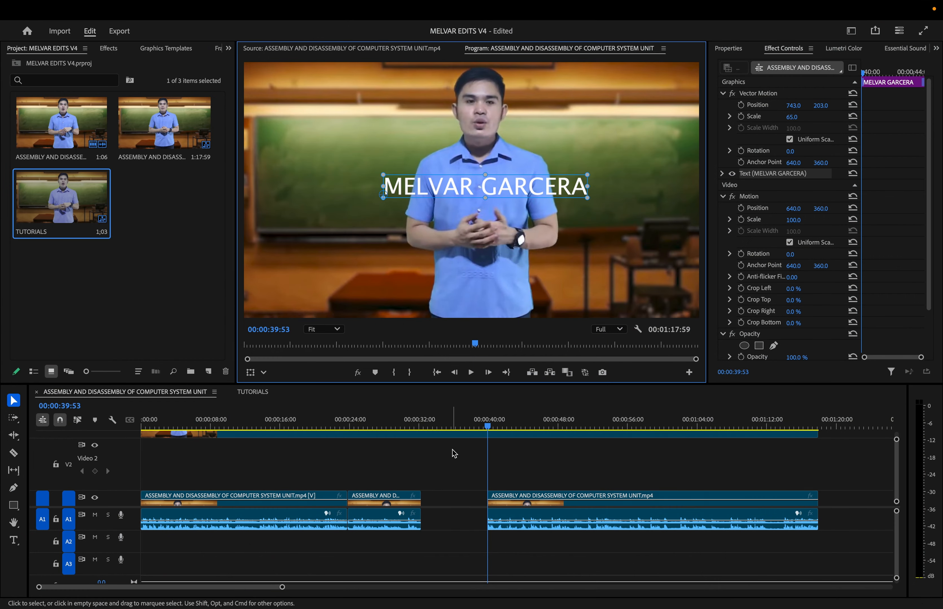
scroll(452, 449, "up", 5)
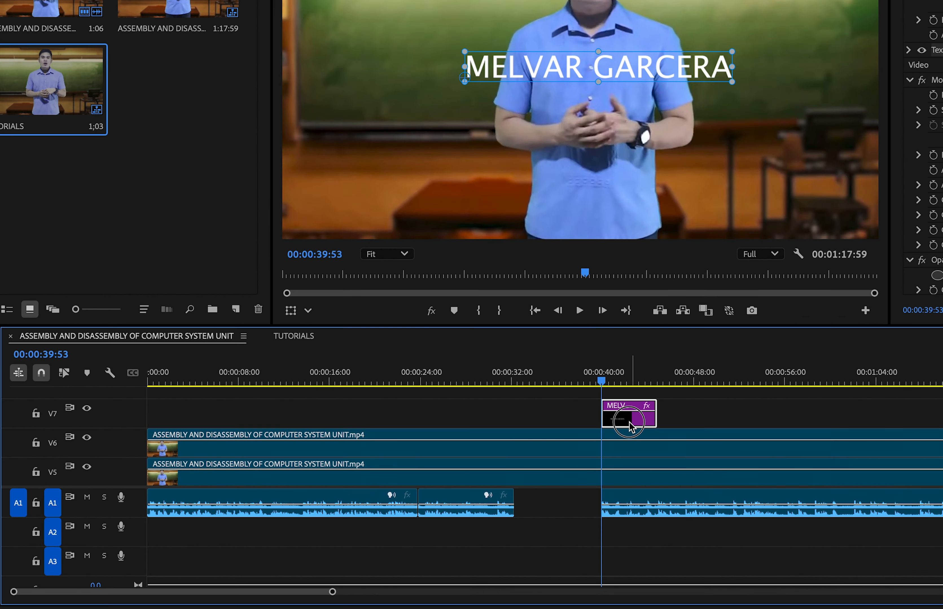
left_click_drag(589, 439, 402, 440)
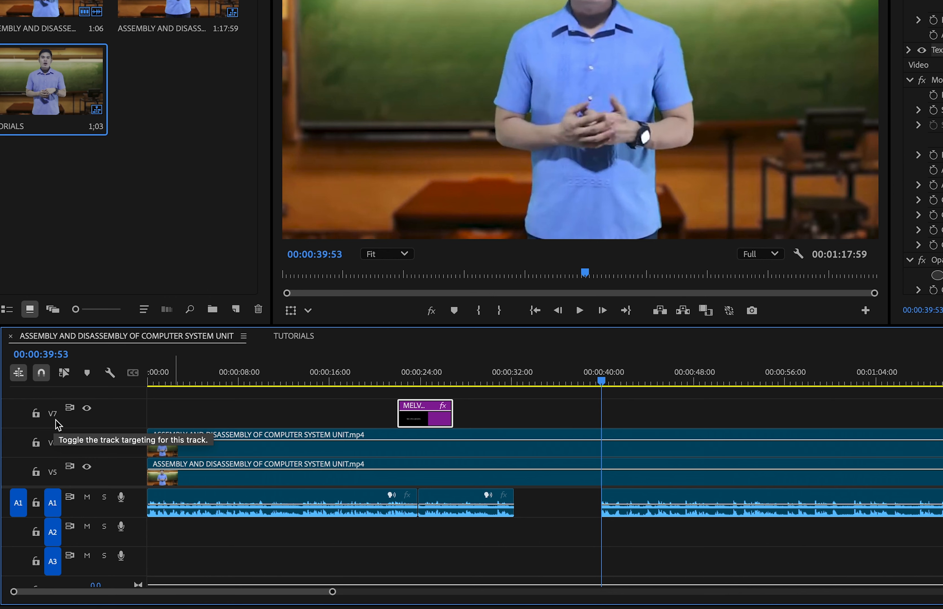
left_click_drag(436, 426, 318, 426)
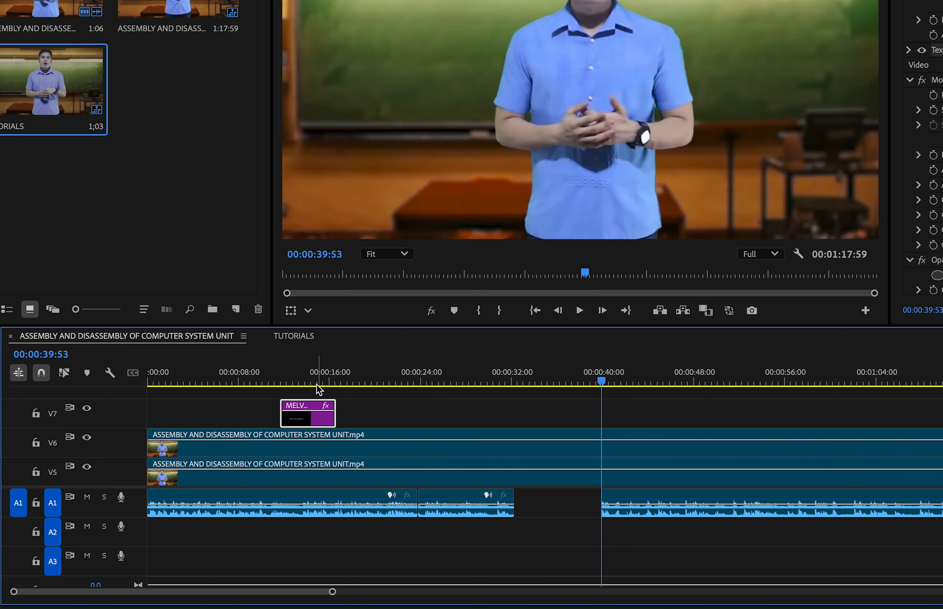
left_click(310, 364)
left_click(321, 450)
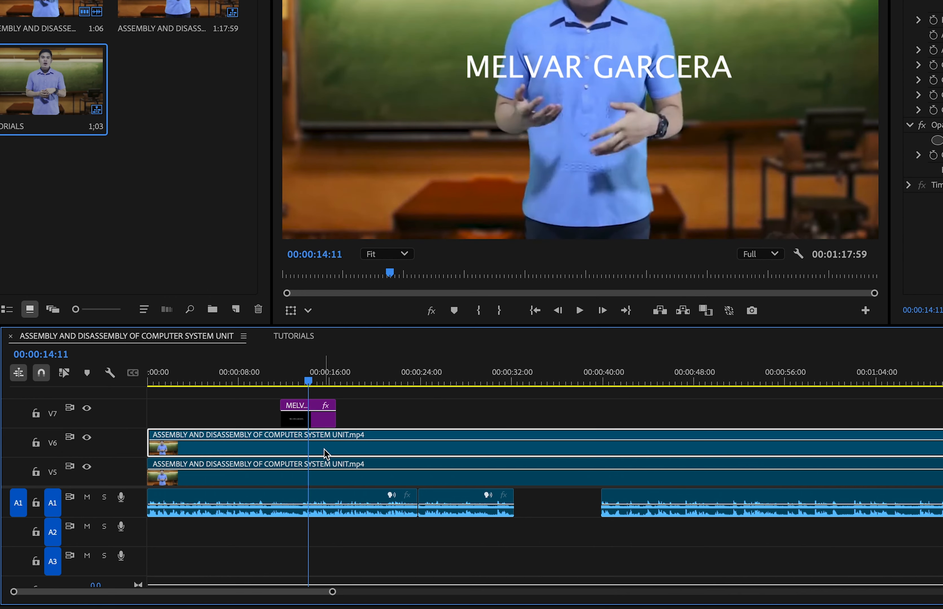
left_click(326, 477)
left_click(328, 456)
left_click(323, 420)
Trim both ends of the name graphic clip on V7 so it spans about 00:00:07:00 to 00:00:28:00
left_click(337, 408)
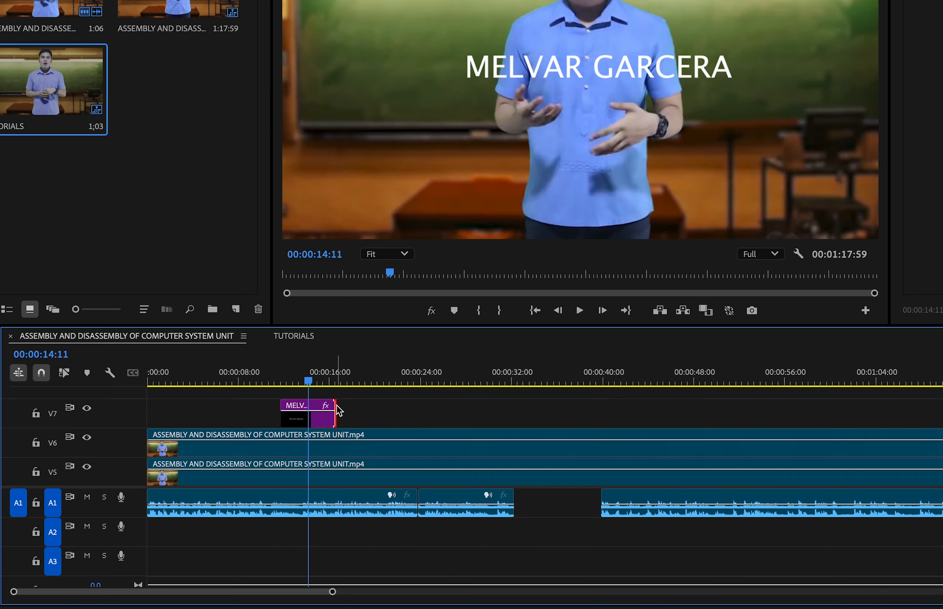
left_click_drag(340, 406, 641, 406)
left_click(285, 412)
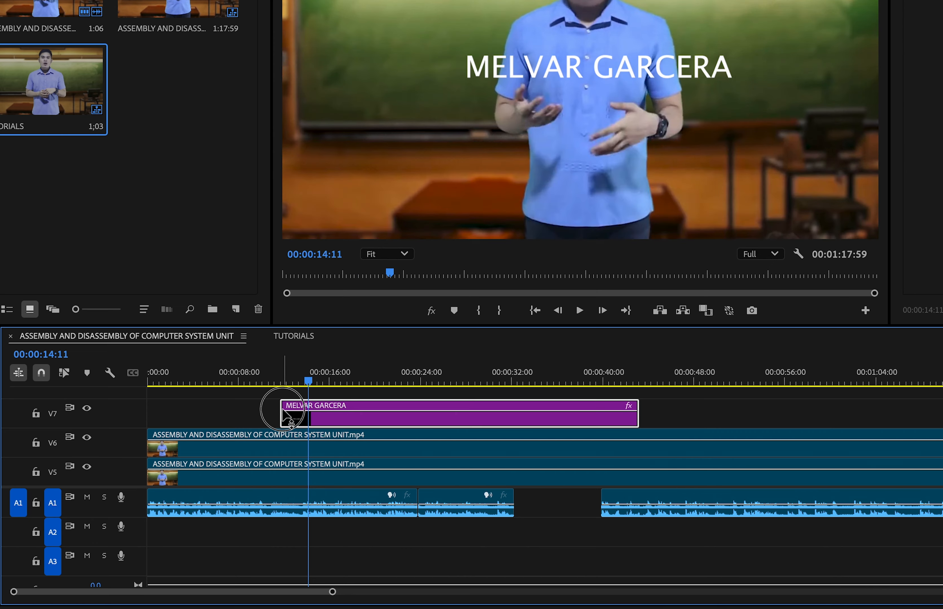
left_click(278, 406)
left_click_drag(278, 406, 264, 425)
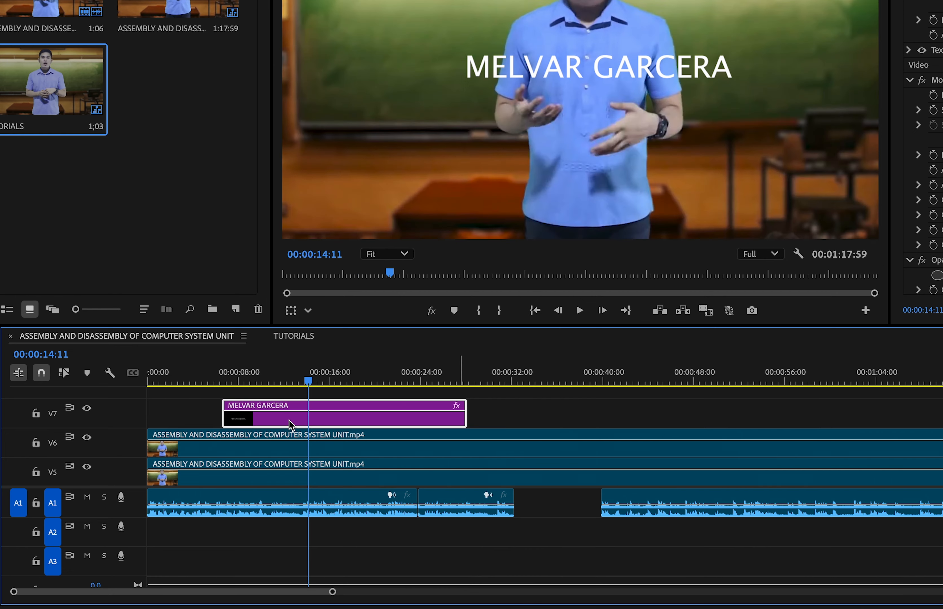
Try the Marion font on the name text and settle on Noto Sans Brahmi
left_click(620, 72)
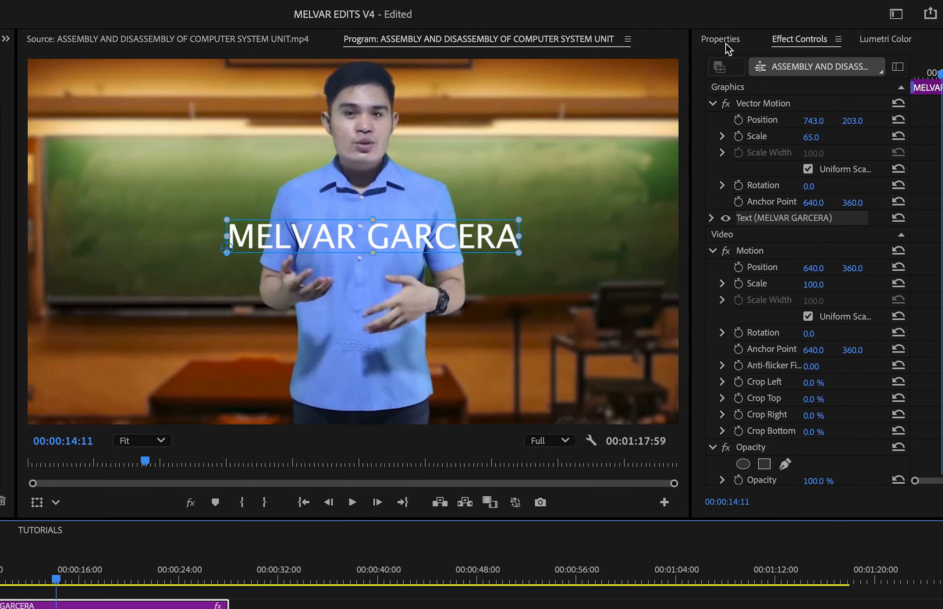
left_click(721, 39)
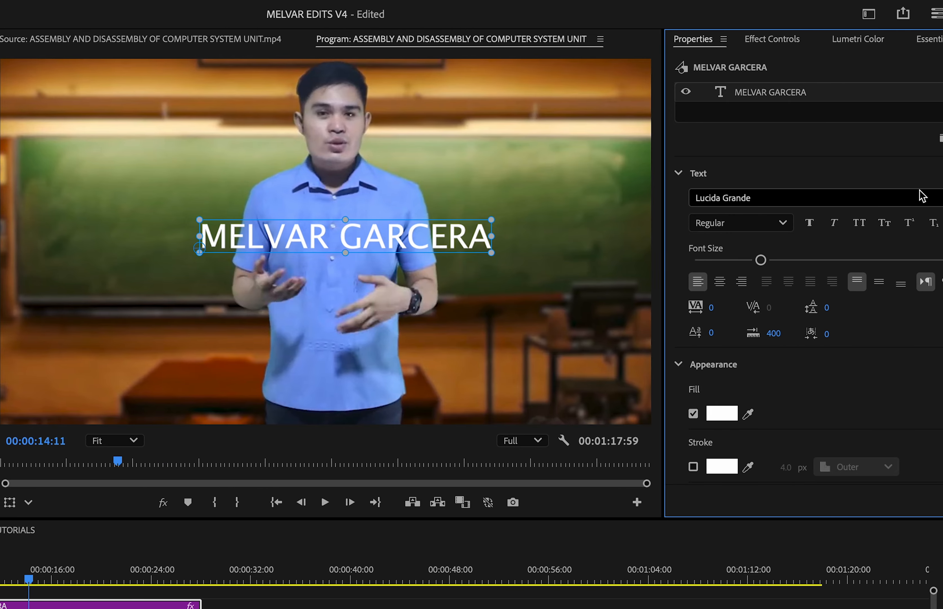
left_click(902, 202)
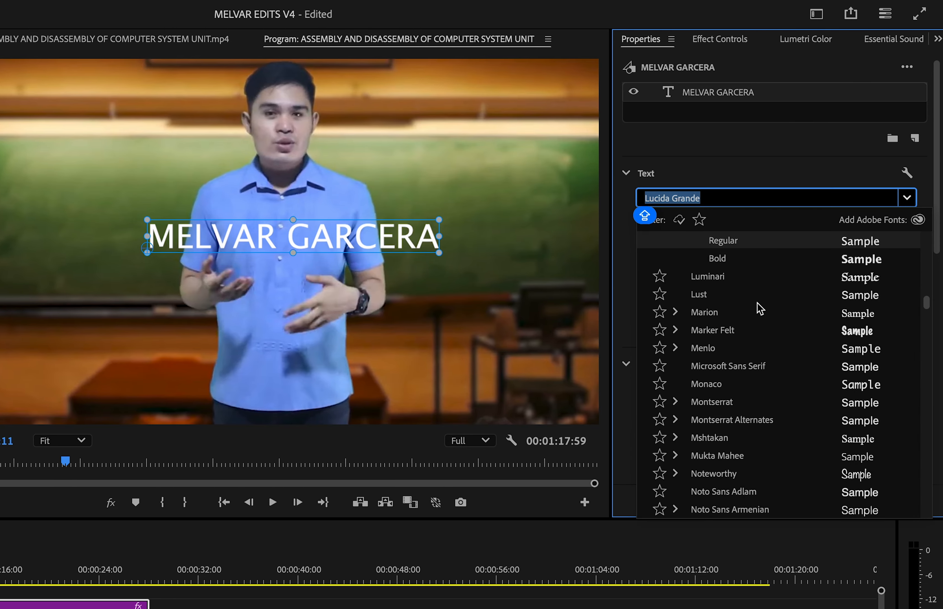
left_click(716, 315)
left_click(916, 200)
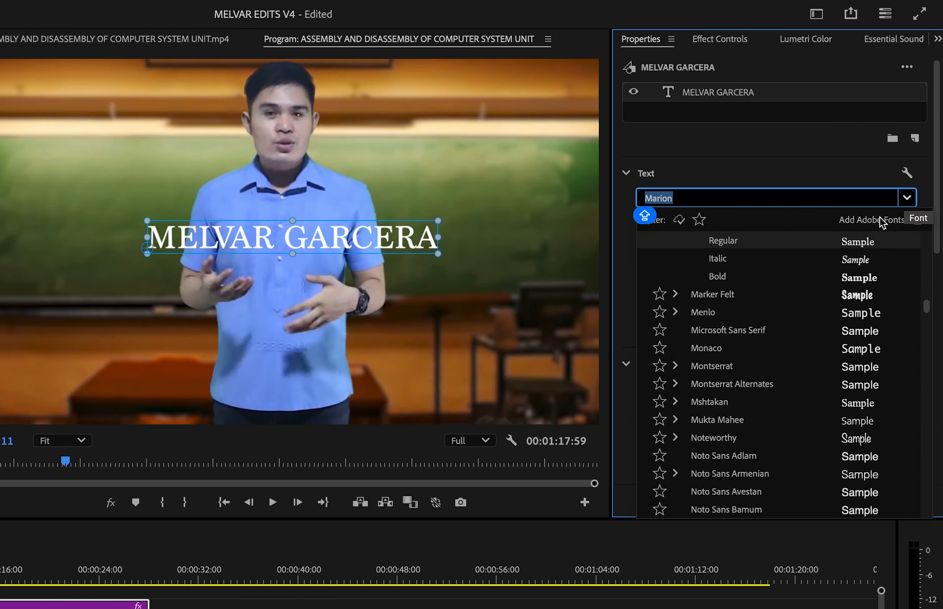
scroll(718, 443, "down", 4)
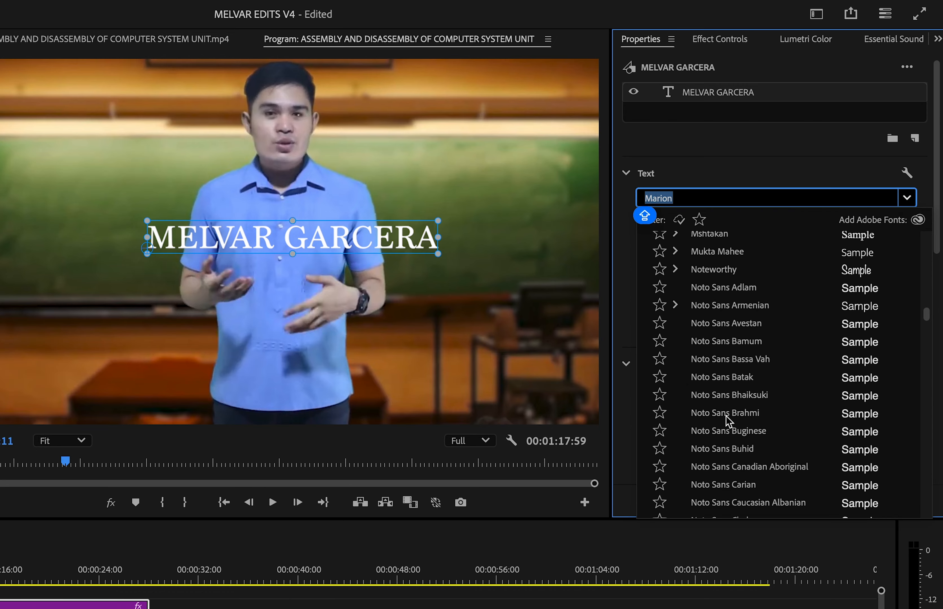
left_click(727, 414)
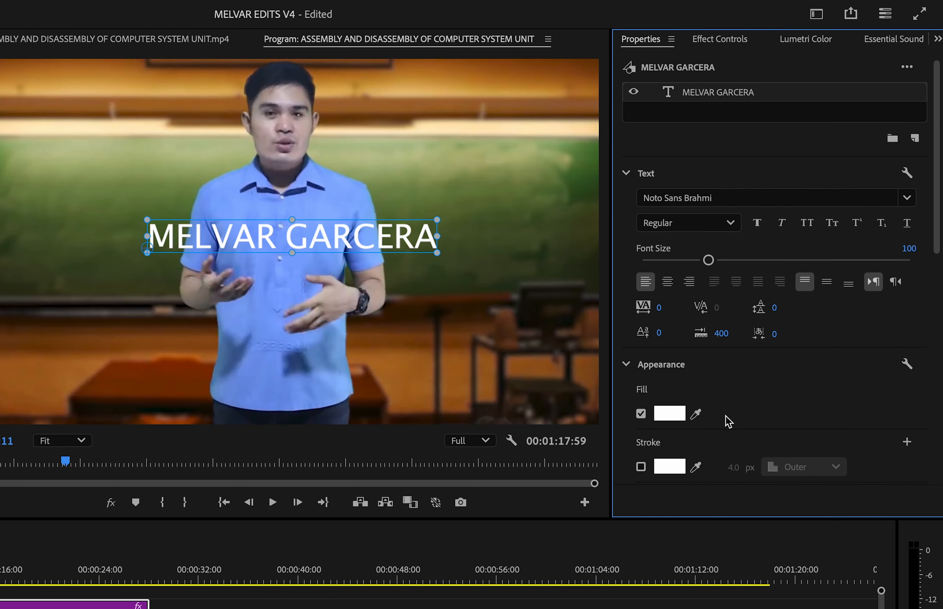
Keep the name text's font style Regular and raise its font size to 118
left_click(731, 223)
left_click(760, 253)
mouse_move(709, 261)
left_mouse_down()
mouse_move(739, 260)
mouse_move(720, 261)
left_mouse_up()
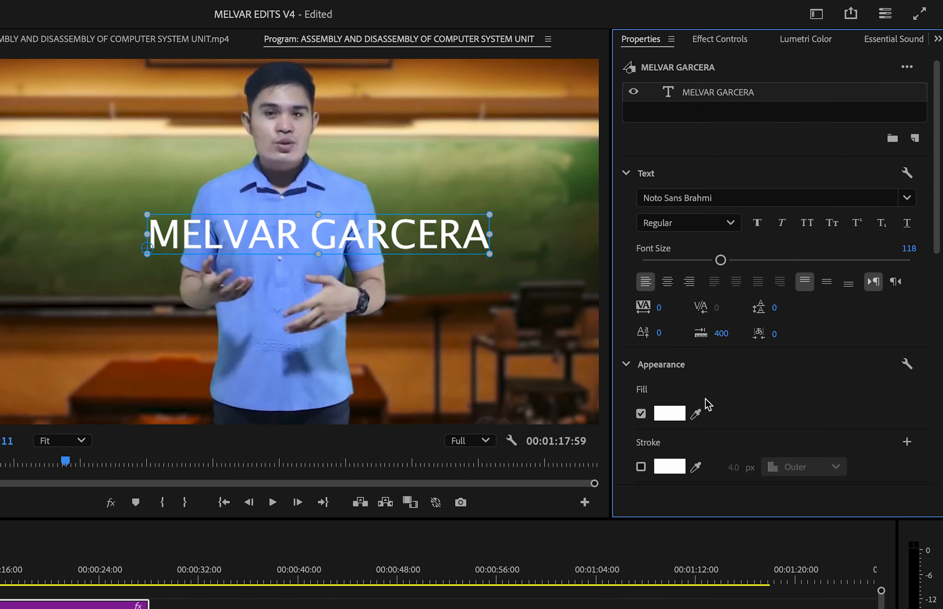
Set the name text's fill colour to red (FF0000)
scroll(706, 404, "down", 3)
left_click(672, 329)
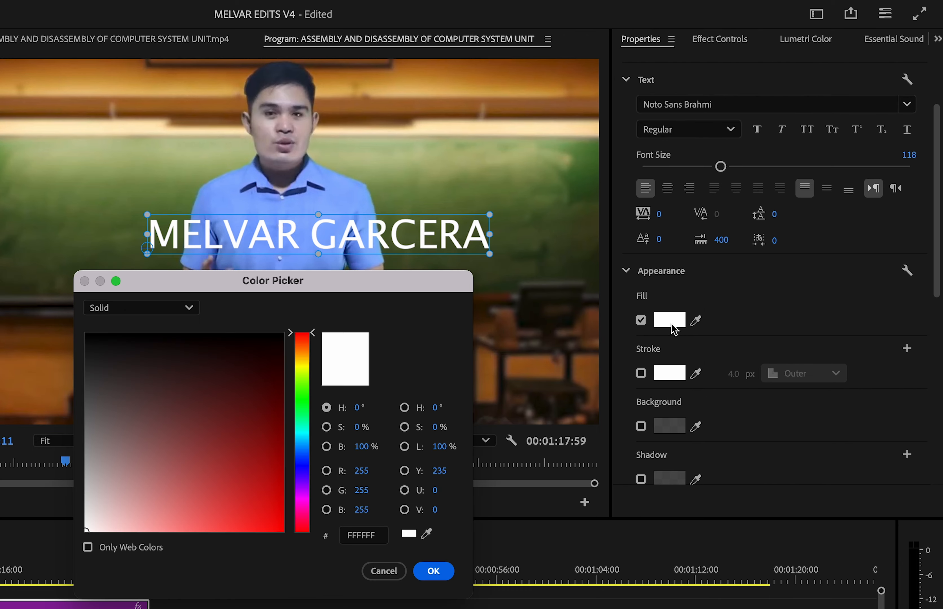
left_click(282, 529)
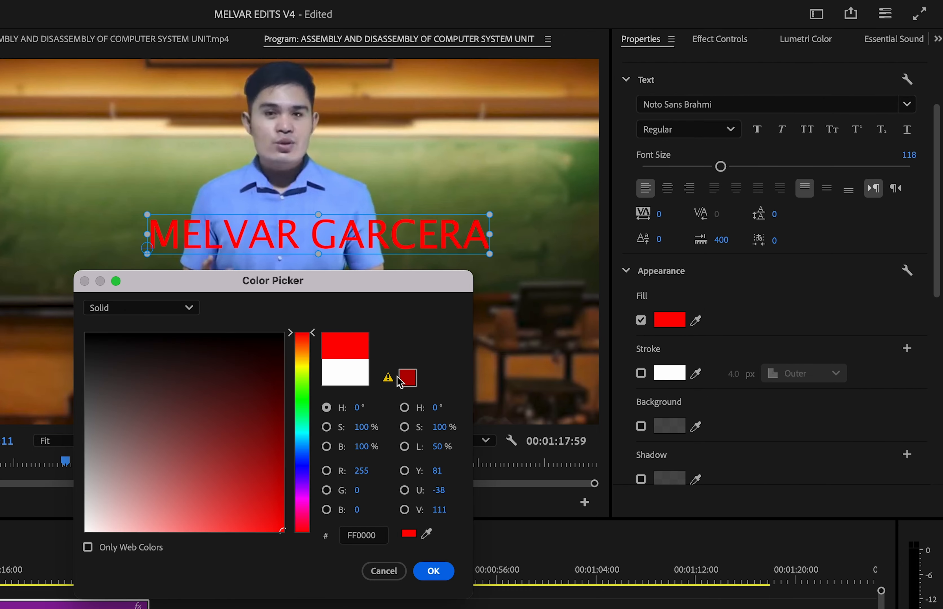
mouse_move(252, 479)
left_mouse_down()
mouse_move(164, 491)
mouse_move(269, 446)
mouse_move(319, 595)
left_mouse_up()
left_click(434, 572)
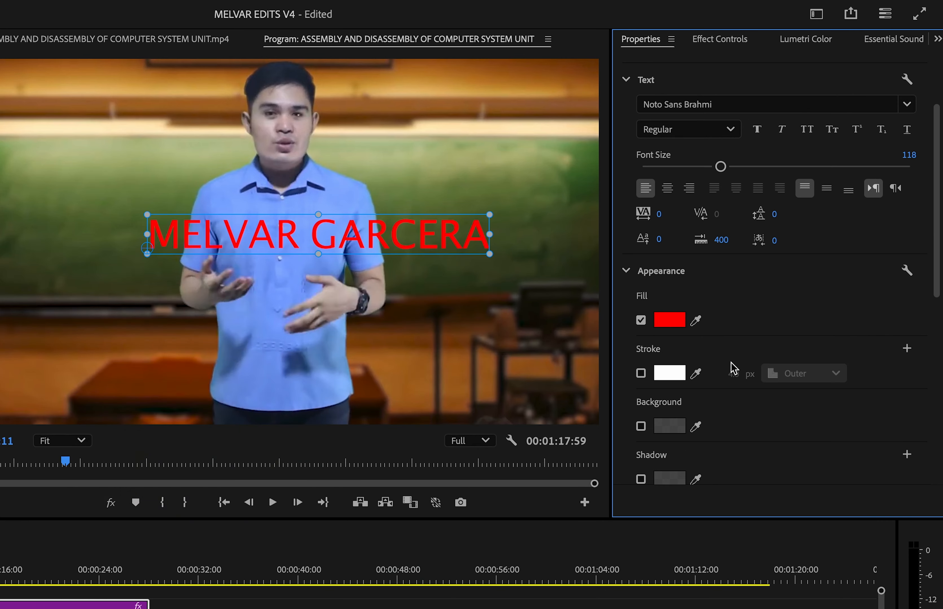
Enable an outer stroke on the name text with a 7.0 px width and the blue colour 1D00FF
scroll(734, 358, "down", 3)
left_click(641, 280)
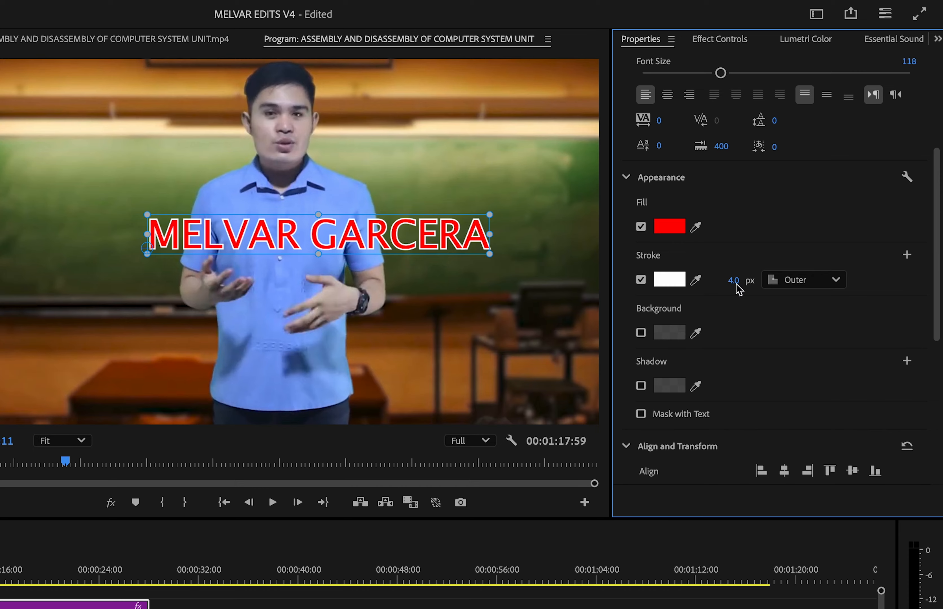
mouse_move(734, 282)
left_mouse_down()
mouse_move(764, 282)
mouse_move(746, 282)
left_mouse_up()
left_click(673, 282)
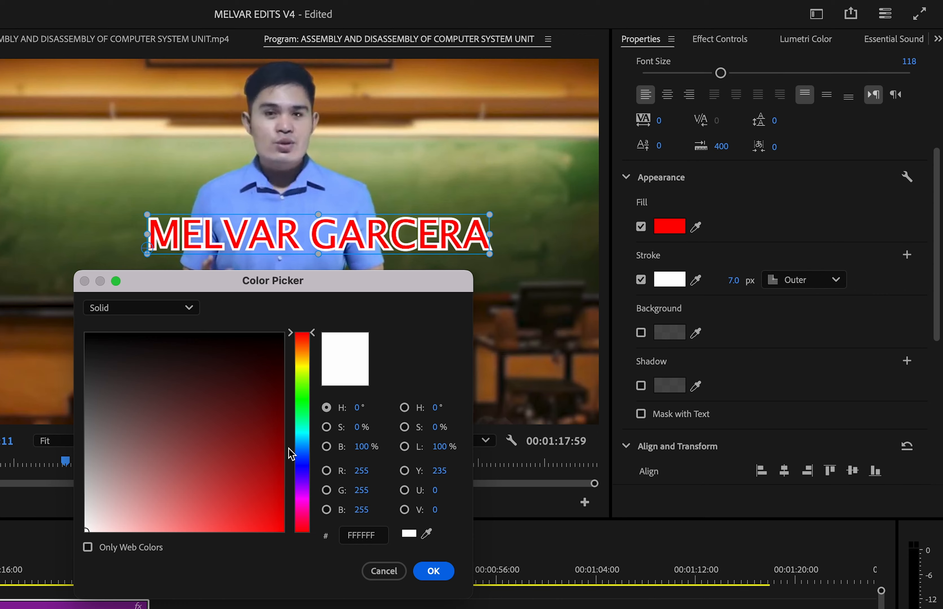
left_click(300, 469)
left_click_drag(271, 439, 280, 557)
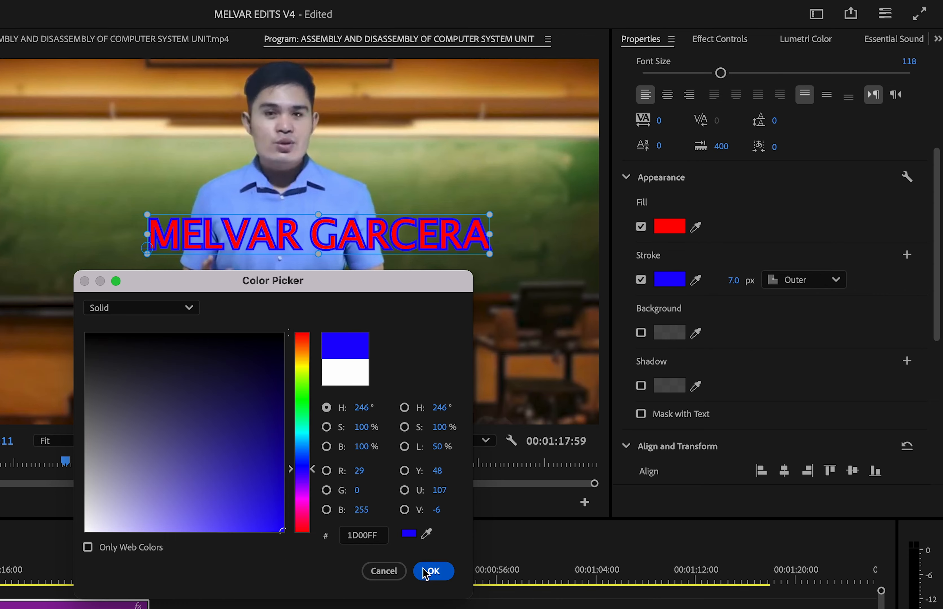
left_click(431, 572)
Try a background behind the name text and turn it off again
scroll(755, 319, "down", 2)
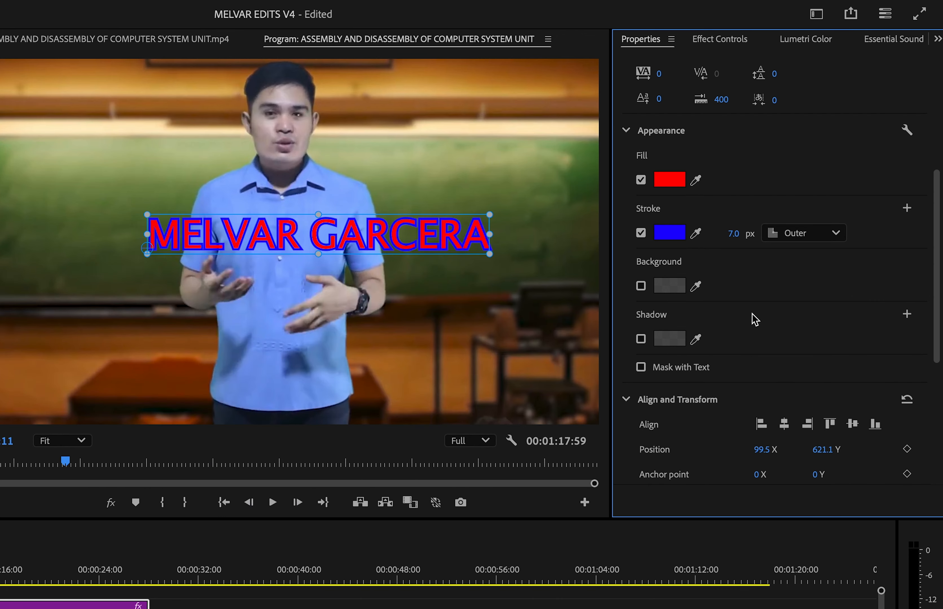
left_click(641, 286)
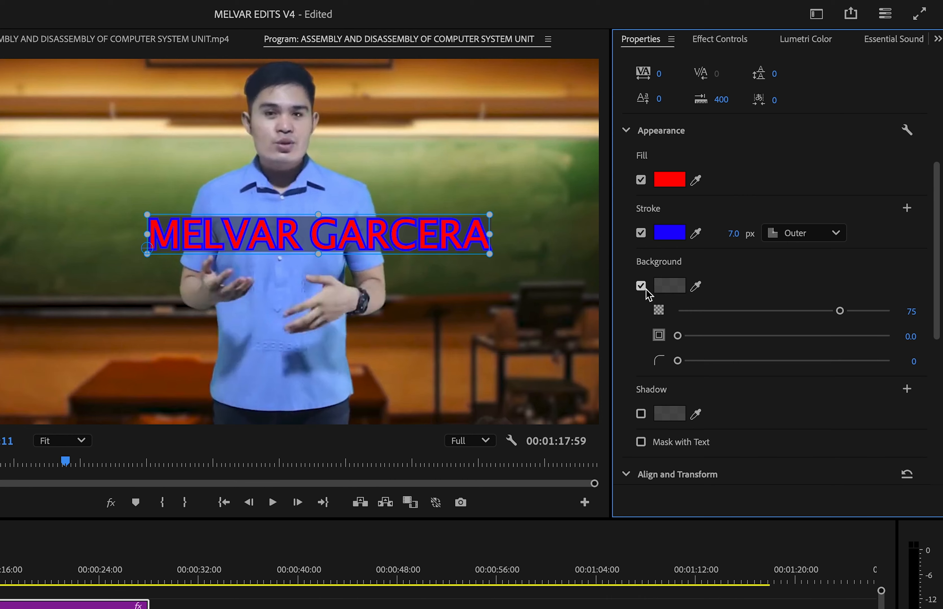
left_click(644, 288)
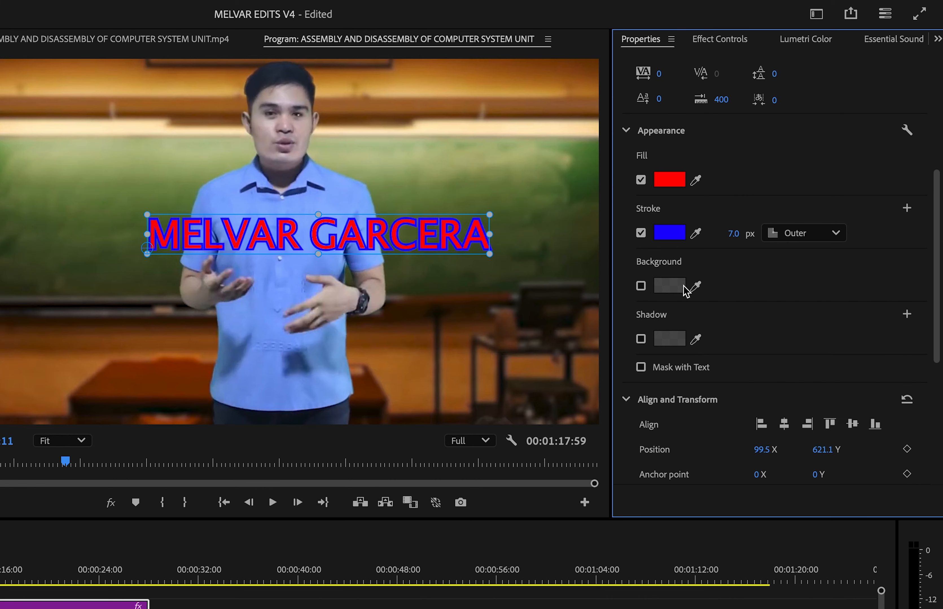
Shift the name text to position -15.6 X, 621 Y under Align and Transform
scroll(743, 331, "down", 8)
scroll(743, 332, "down", 1)
left_click_drag(761, 215, 700, 223)
mouse_move(819, 215)
left_mouse_down()
mouse_move(836, 215)
mouse_move(810, 215)
left_mouse_up()
Try the left and right alignments on the name text and centre it both vertically and horizontally
left_click(784, 190)
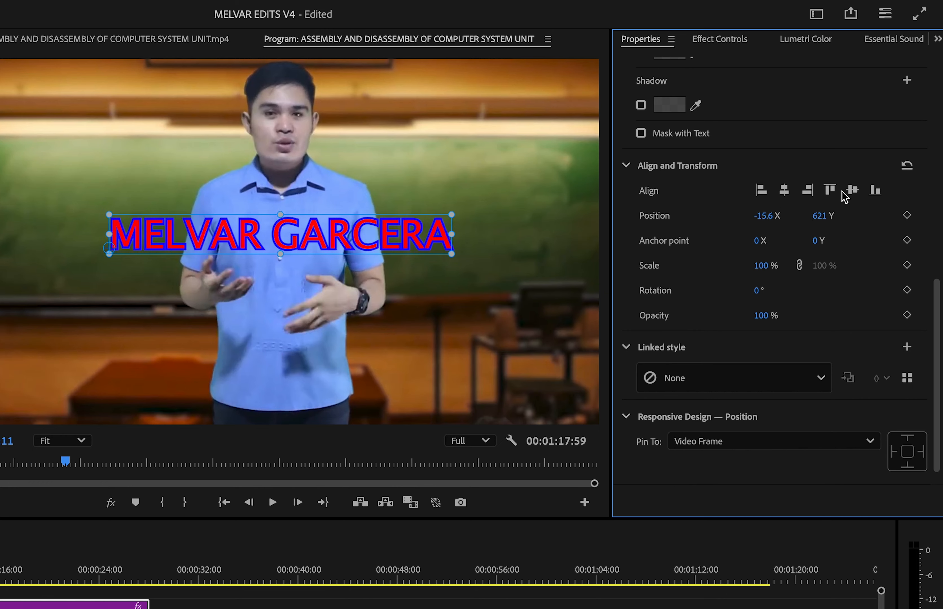
left_click(852, 192)
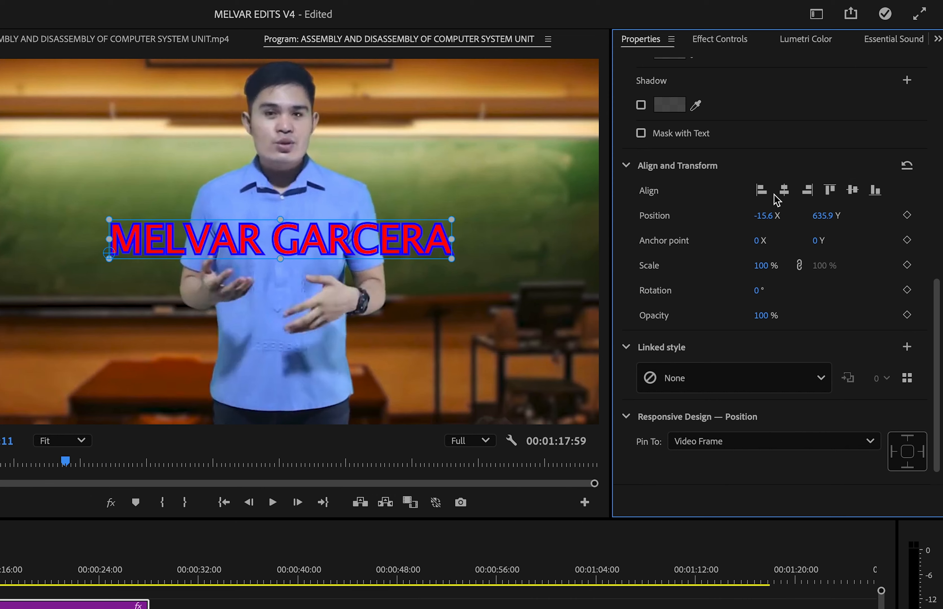
left_click(760, 191)
left_click(807, 192)
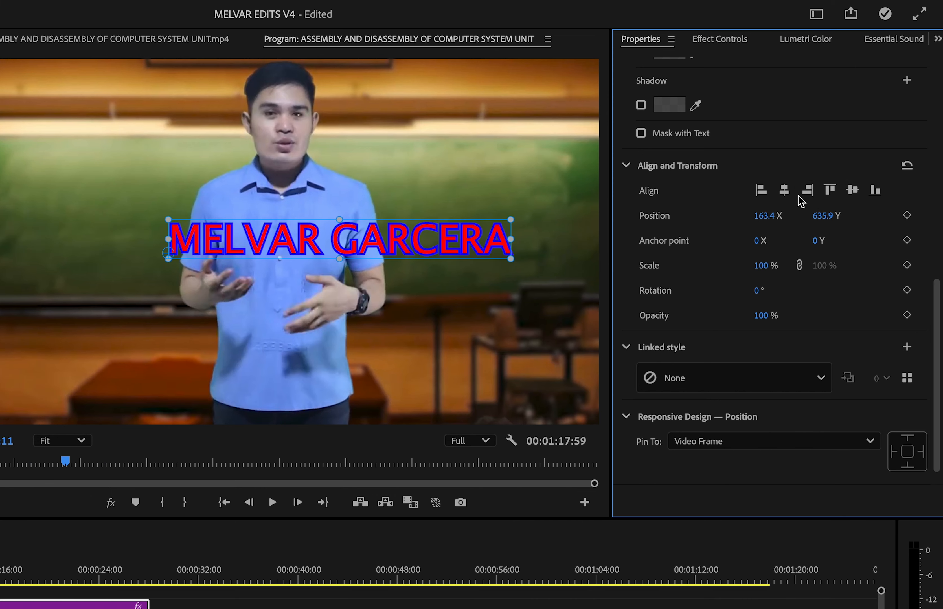
left_click(784, 190)
scroll(721, 346, "up", 3)
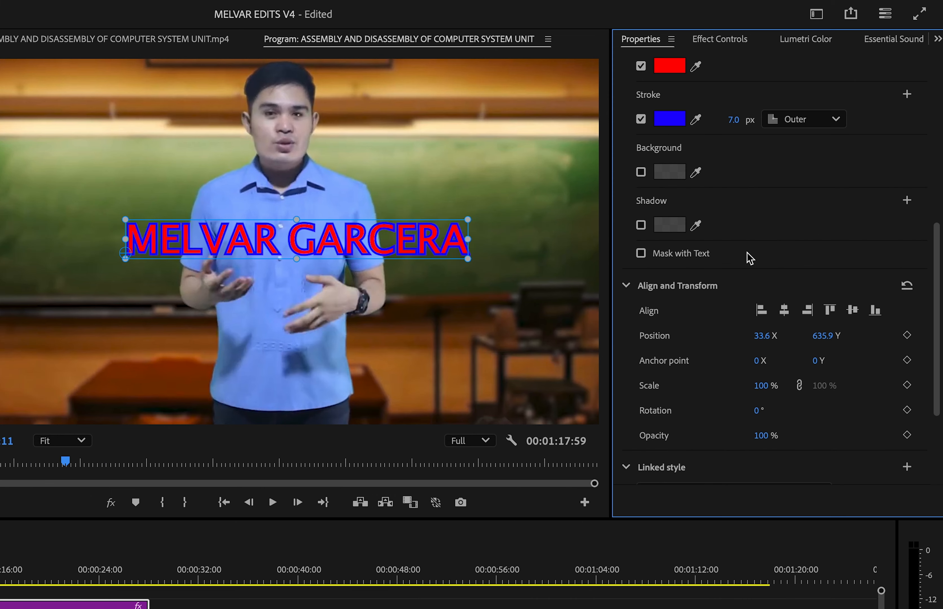
scroll(754, 132, "up", 5)
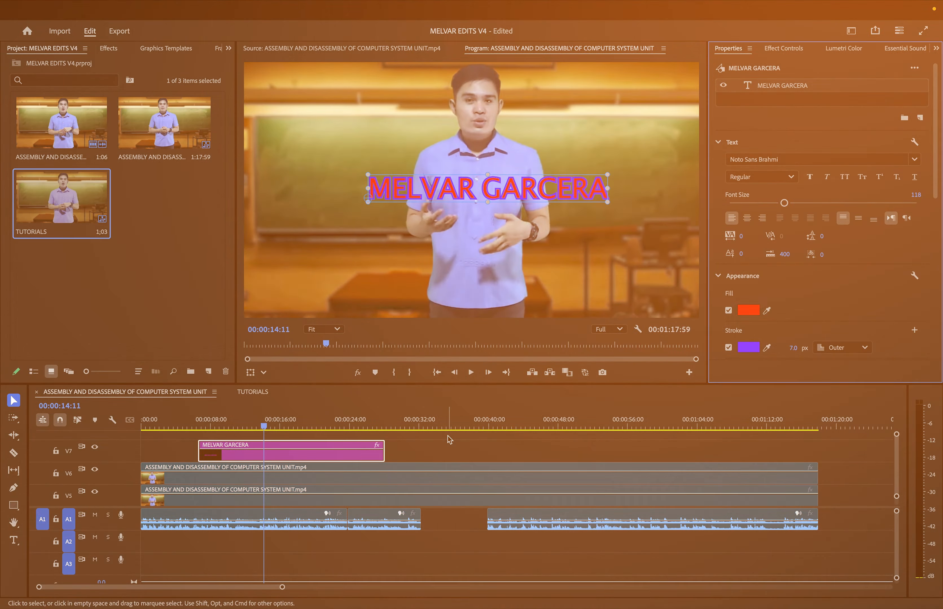
Select the name graphic clip on V7 and the video clips on V5 and V6 to examine their properties
left_click(426, 454)
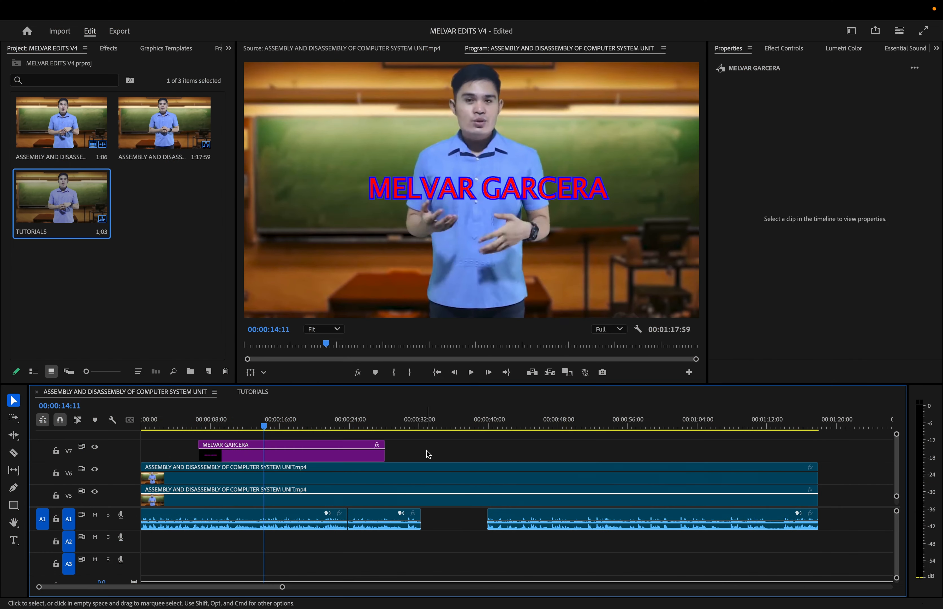
left_click(355, 458)
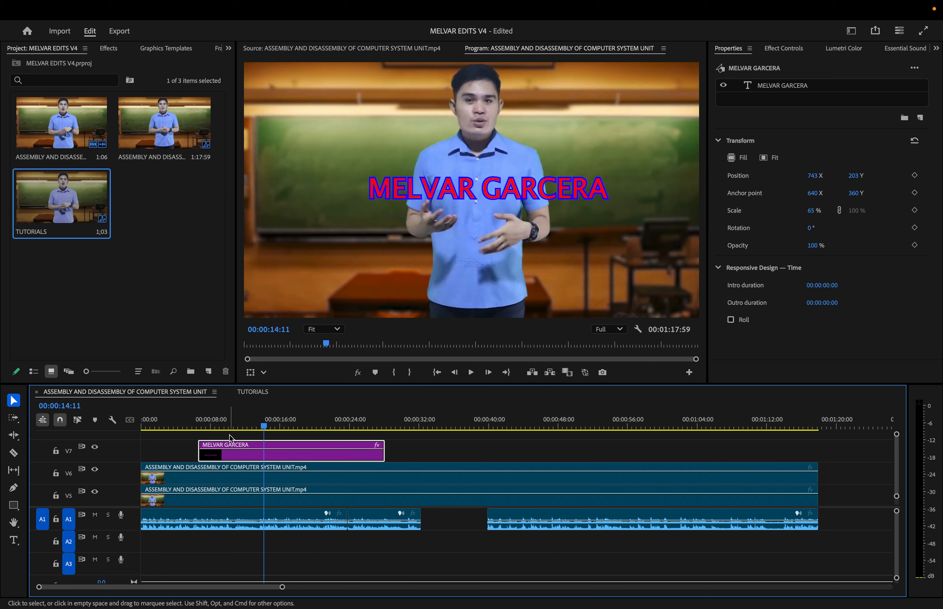
left_click(318, 490)
left_click(340, 481)
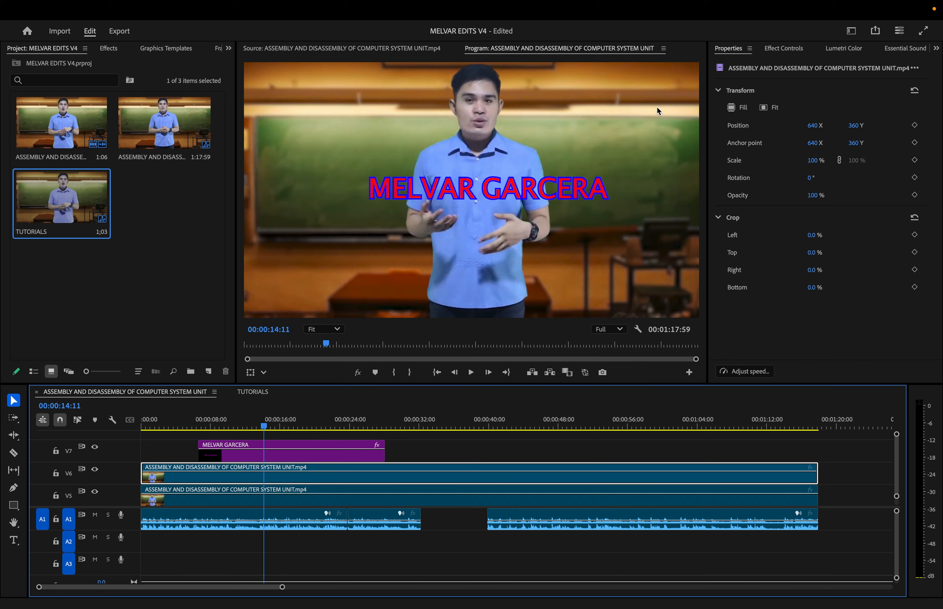
Try shifting the V6 video clip to a horizontal position of 787, and practise undoing and redoing the move
left_click_drag(812, 124, 920, 151)
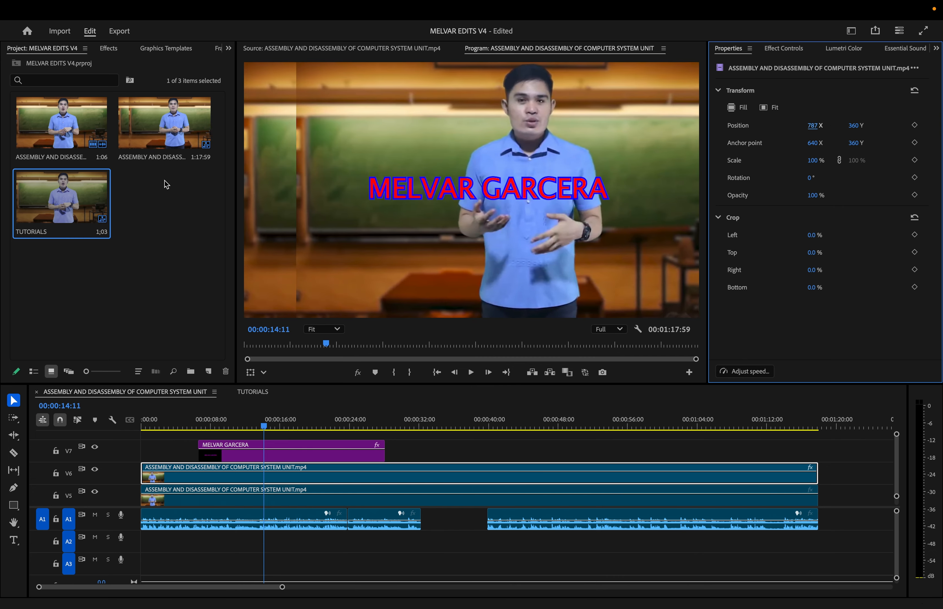
left_click(287, 498)
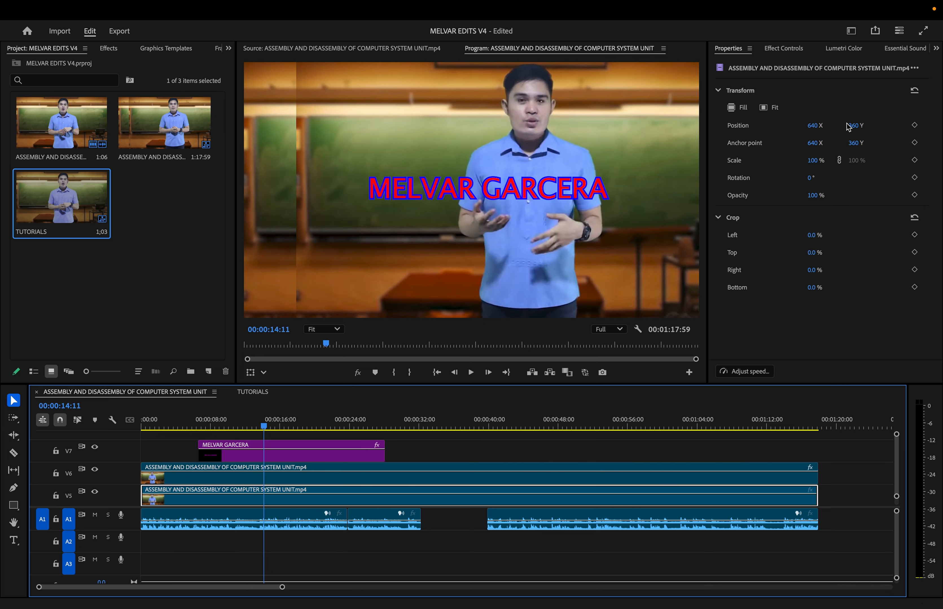
key("ctrl+z")
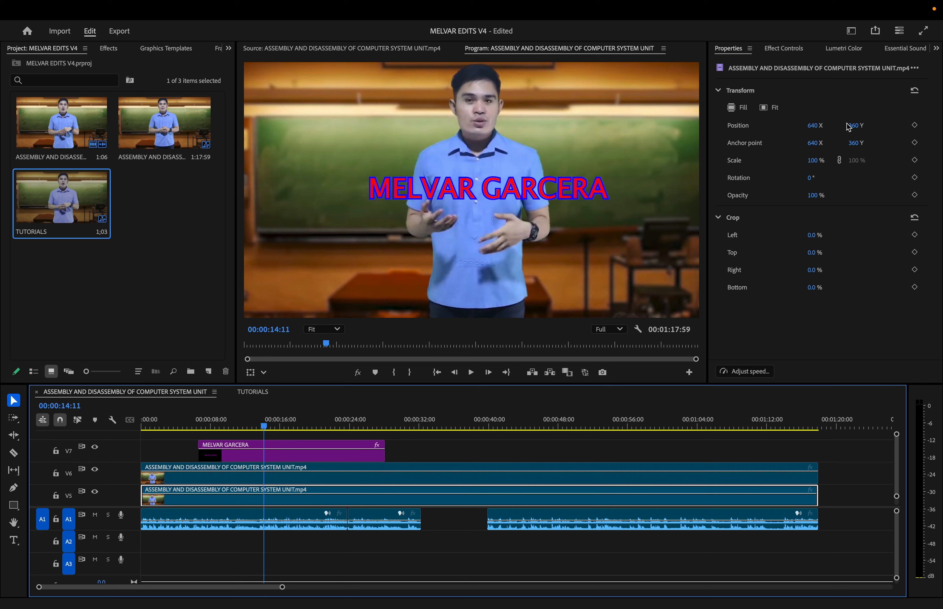
key("ctrl+shift+z")
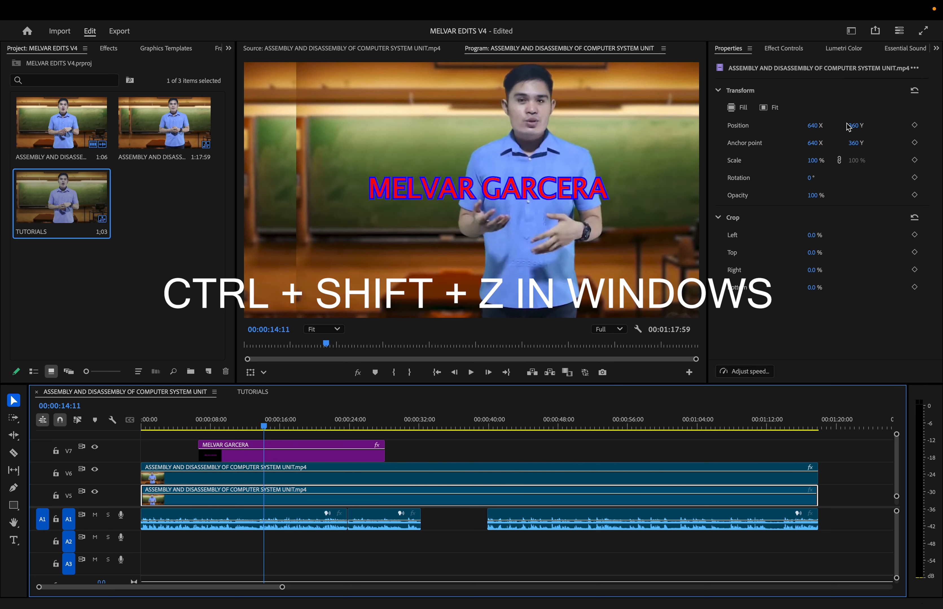
key("ctrl+z")
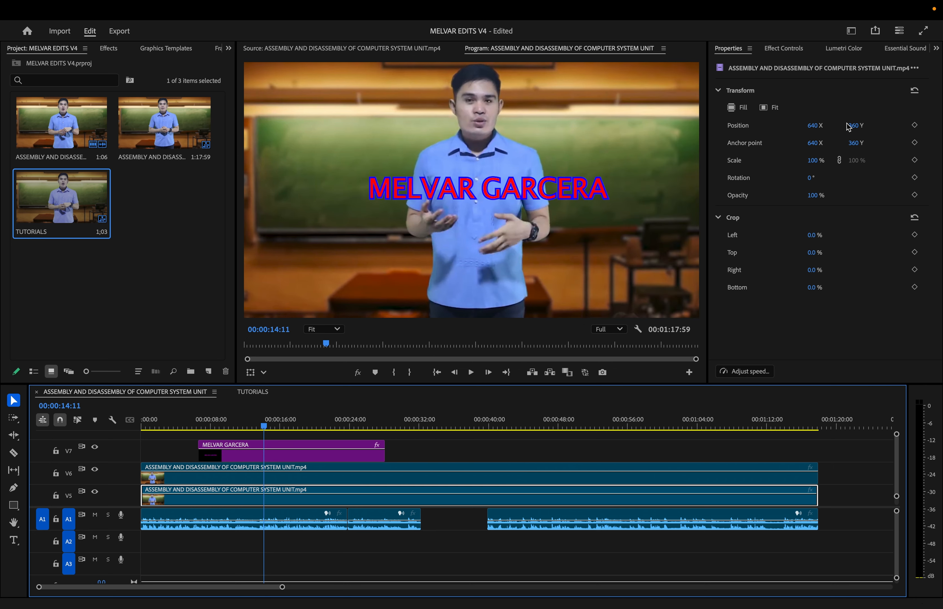
key("super+shift+z")
key("super+z")
Examine the V6 video clip's Motion settings, such as position and scale, in Effect Controls
left_click(316, 479)
left_click(800, 53)
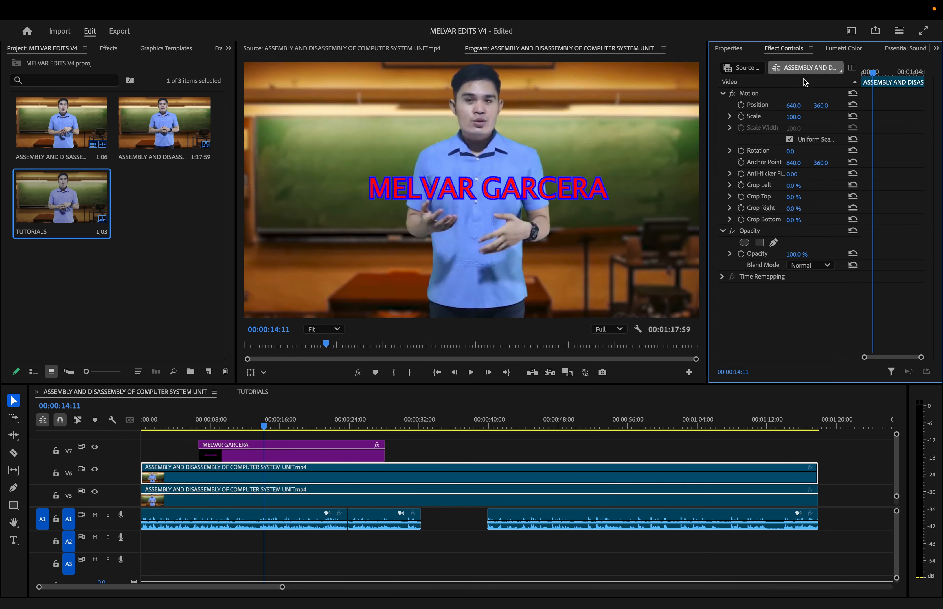
mouse_move(797, 121)
left_mouse_down()
mouse_move(936, 108)
mouse_move(681, 108)
mouse_move(938, 108)
mouse_move(796, 108)
left_mouse_up()
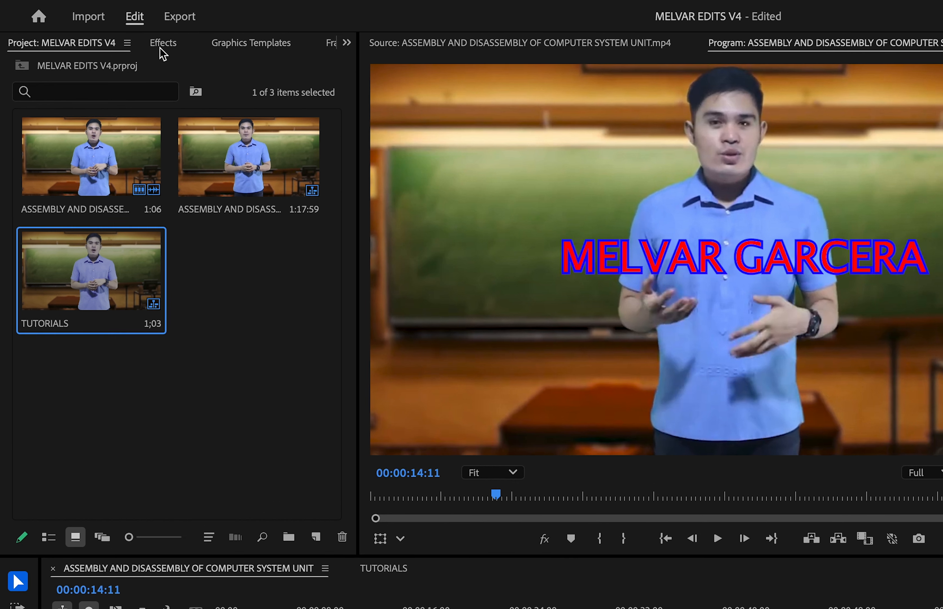
Show the Dissolve transitions within the Video Transitions category of the effects library
left_click(162, 47)
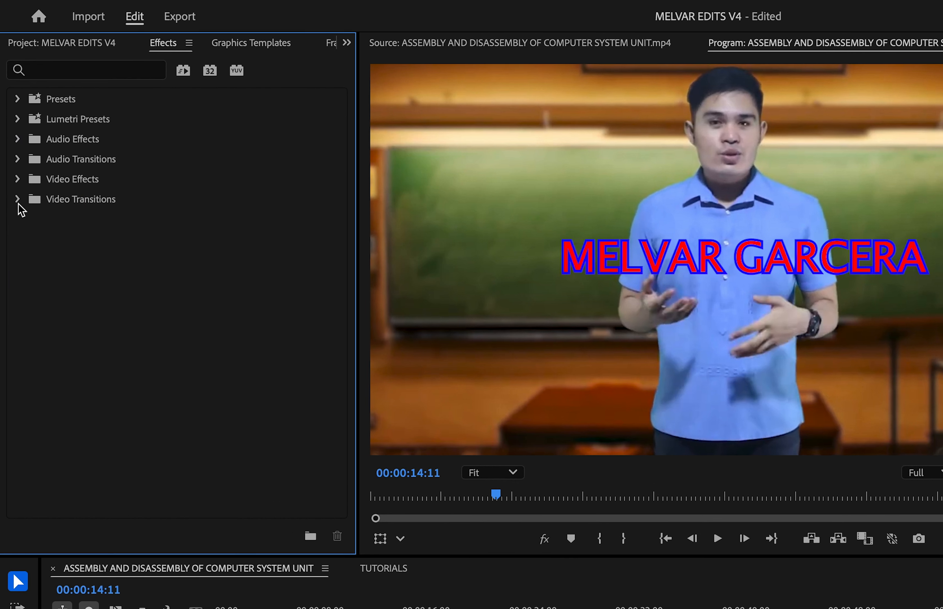
left_click(18, 199)
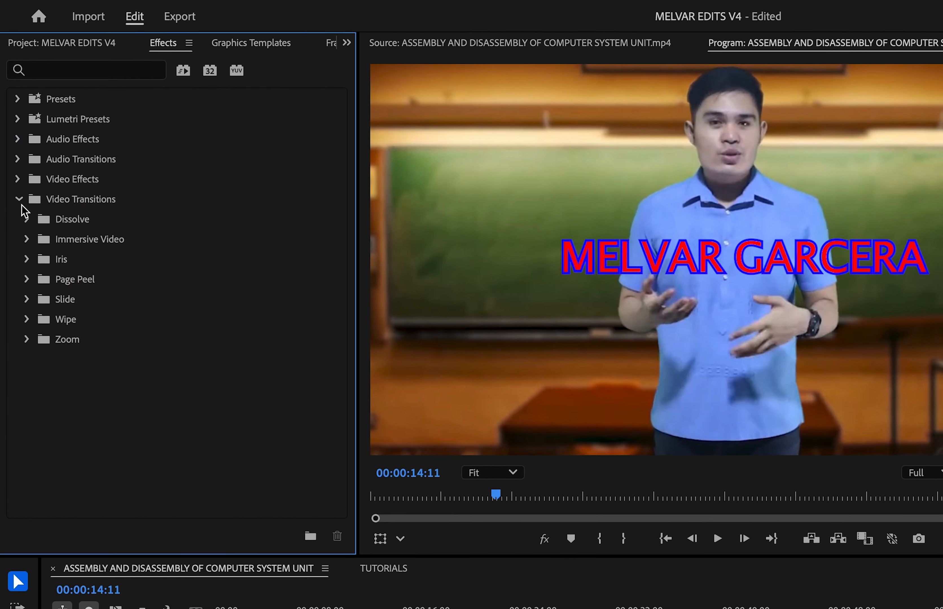
left_click(28, 221)
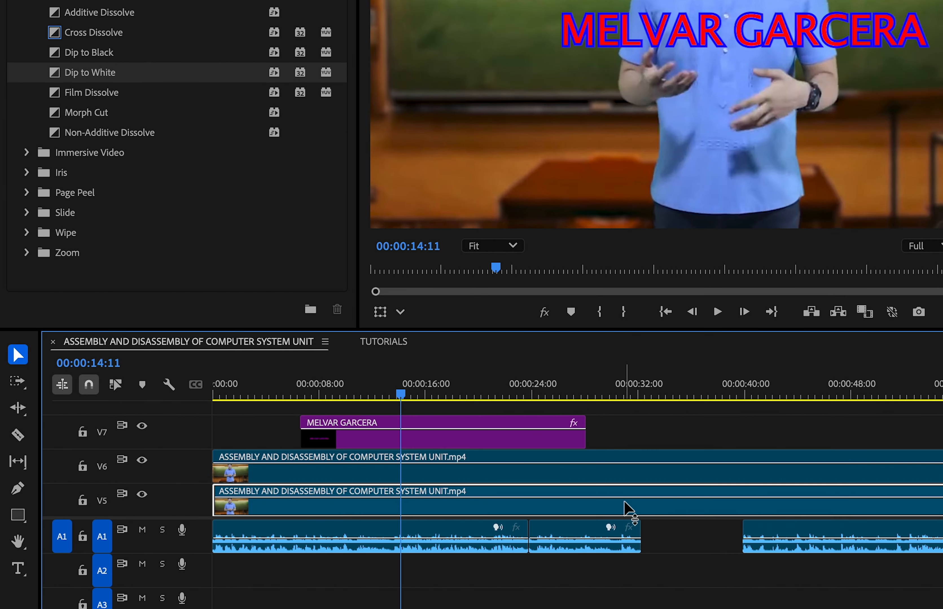
Delete the video clip on track V6 and select the remaining clip on V5
left_click(500, 466)
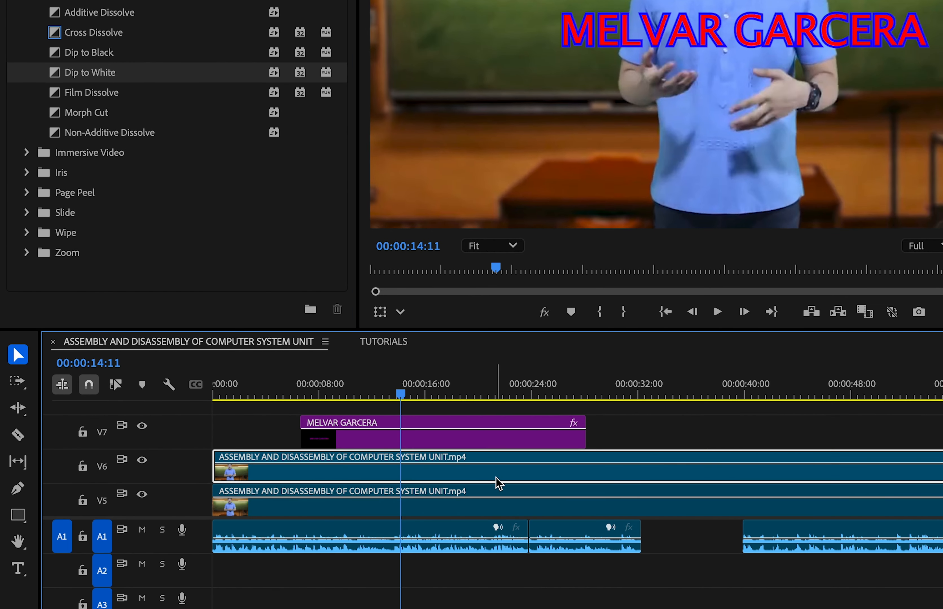
key("Delete")
left_click(495, 504)
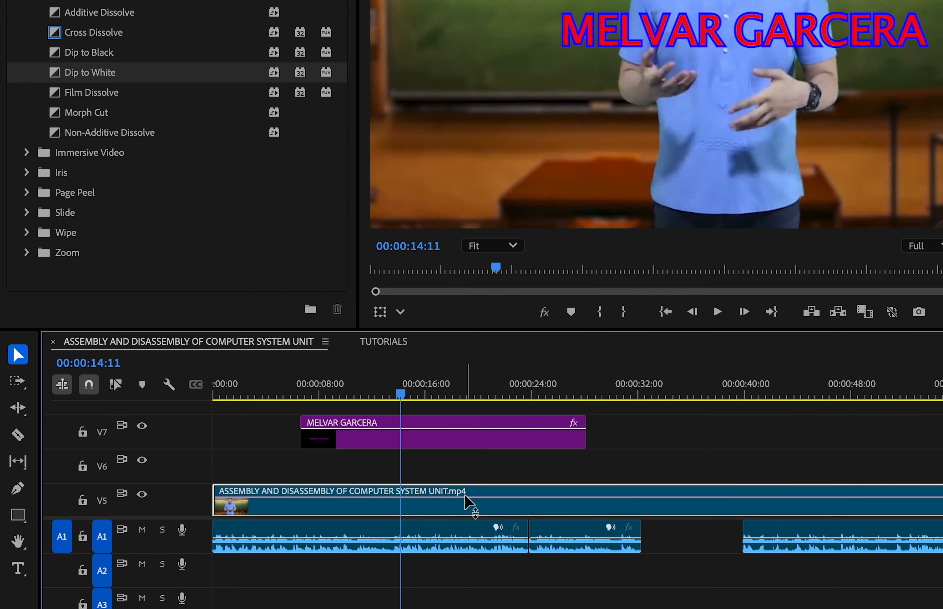
Split the V5 video clip at the existing audio cut on A1 and again where the audio resumes after the gap
left_click_drag(399, 388, 482, 408)
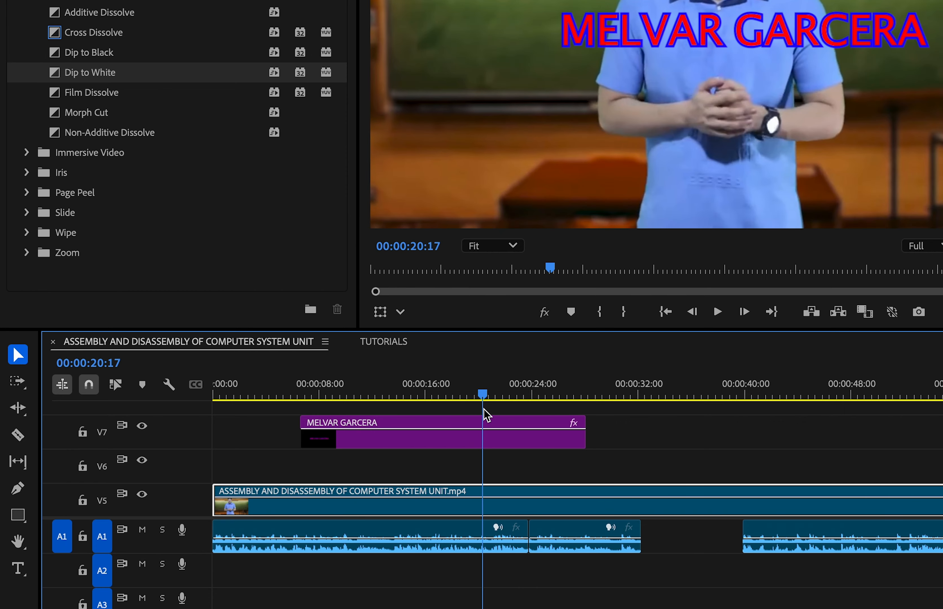
key("c")
left_click(529, 501)
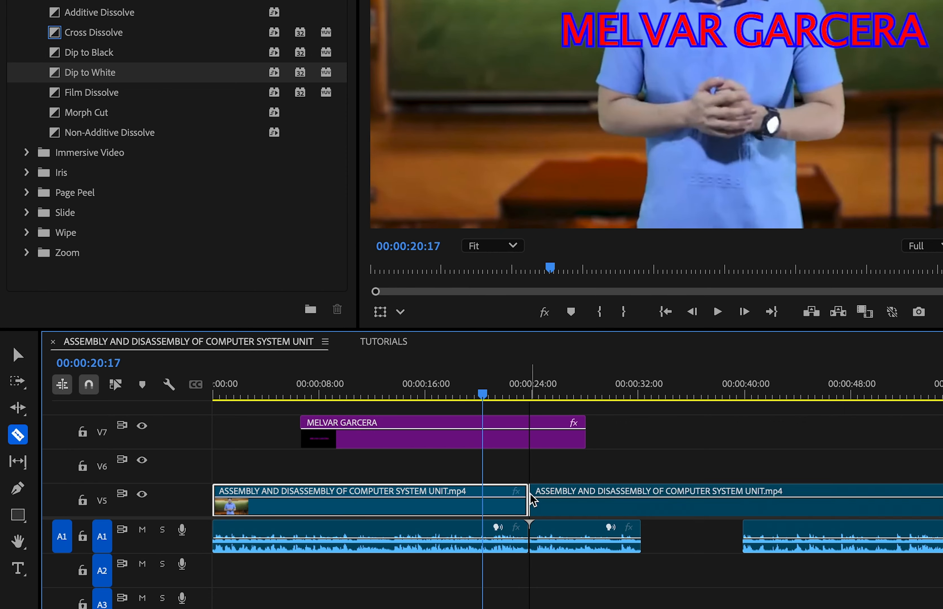
key("v")
left_click(575, 517)
key("c")
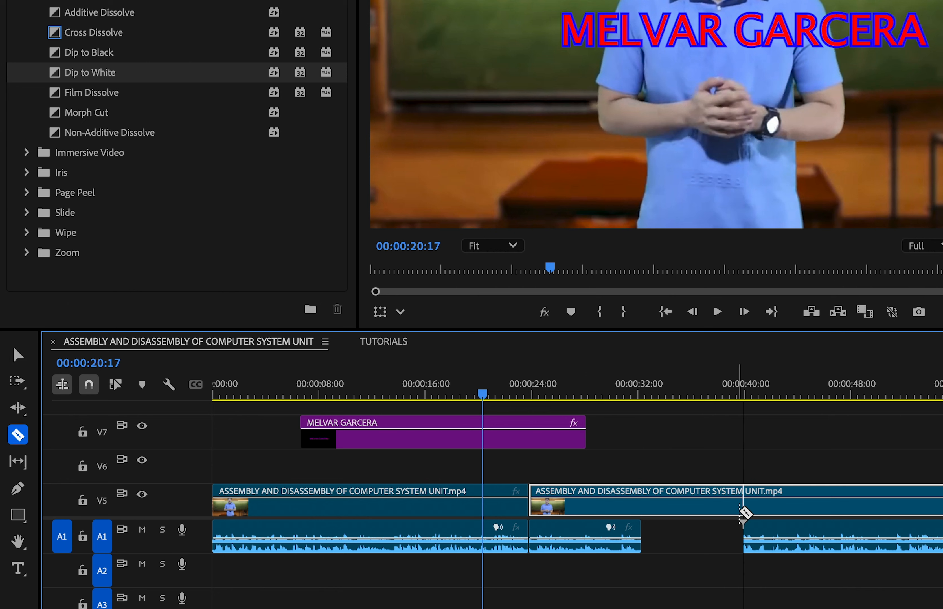
left_click(742, 509)
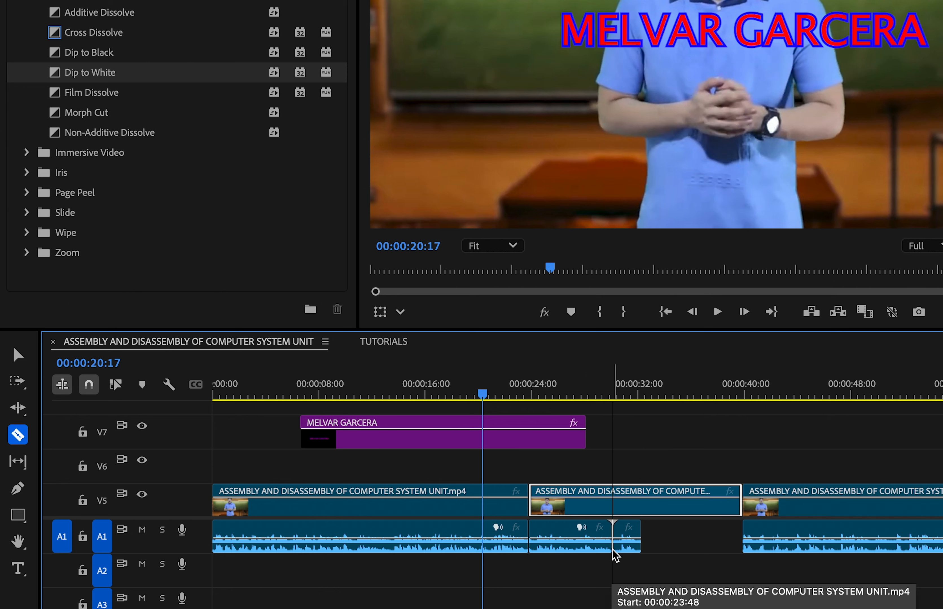
Delete the short second audio piece on A1 and the middle video piece on V5
key("v")
left_click(612, 550)
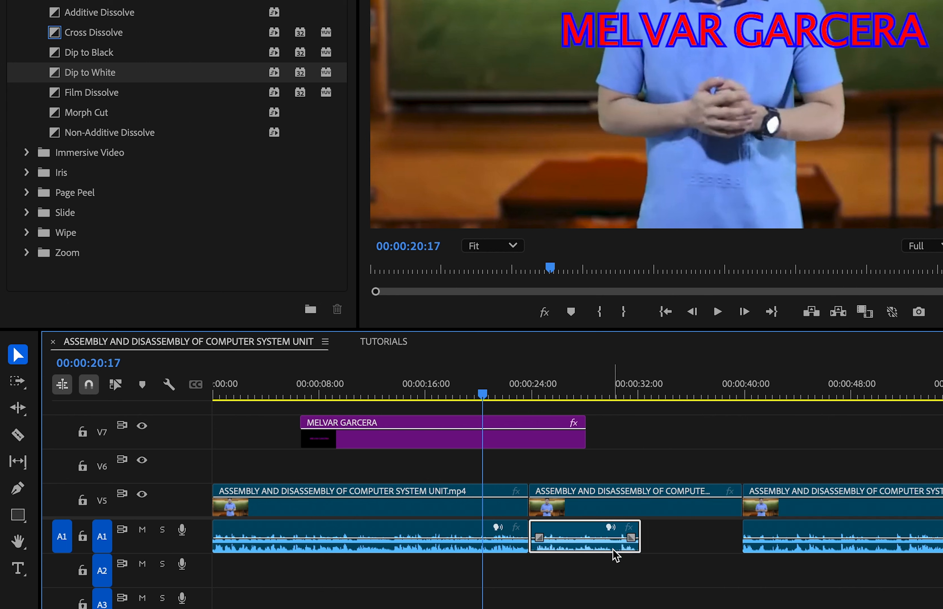
key("Delete")
left_click(639, 515)
key("Delete")
Close the gap left between the remaining clips by deleting the empty space on V5 and on V1
left_click(631, 502)
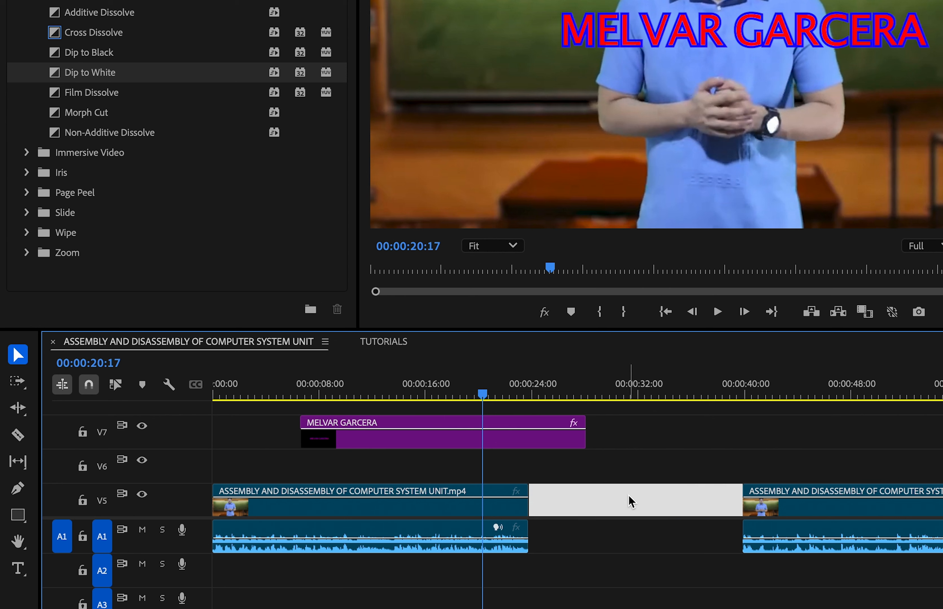
left_click(646, 523)
left_click(645, 512)
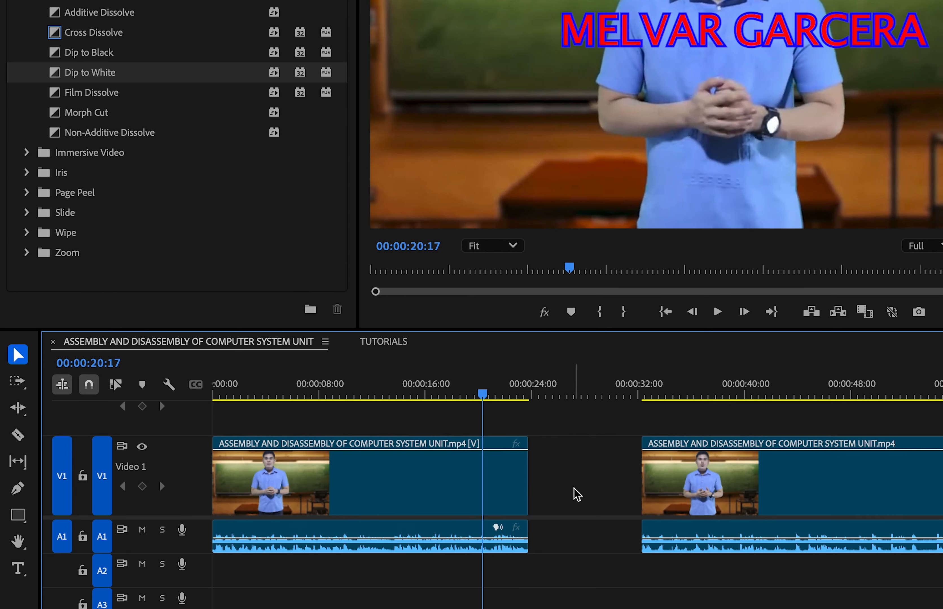
left_click(570, 493)
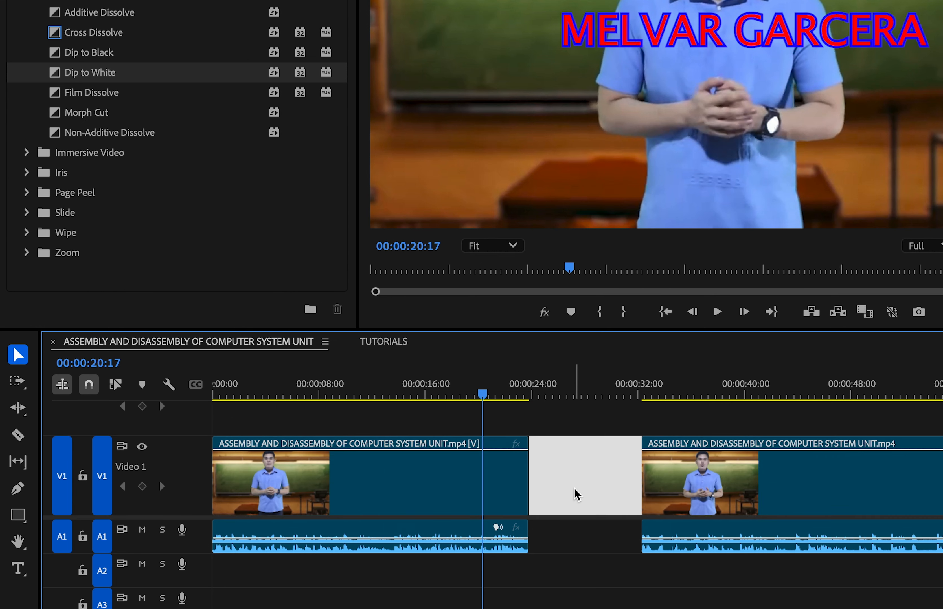
key("Delete")
scroll(570, 500, "right", 1)
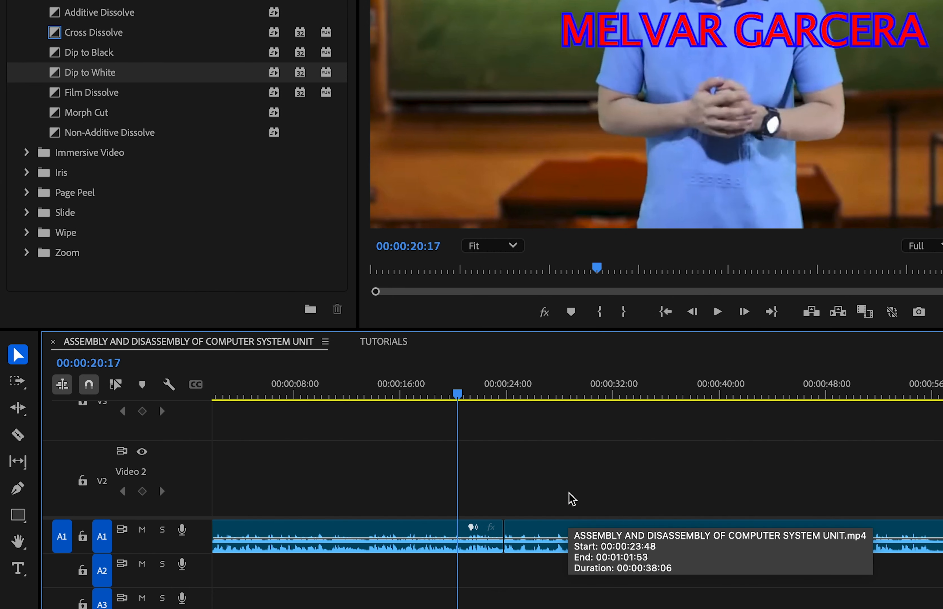
left_click(525, 484)
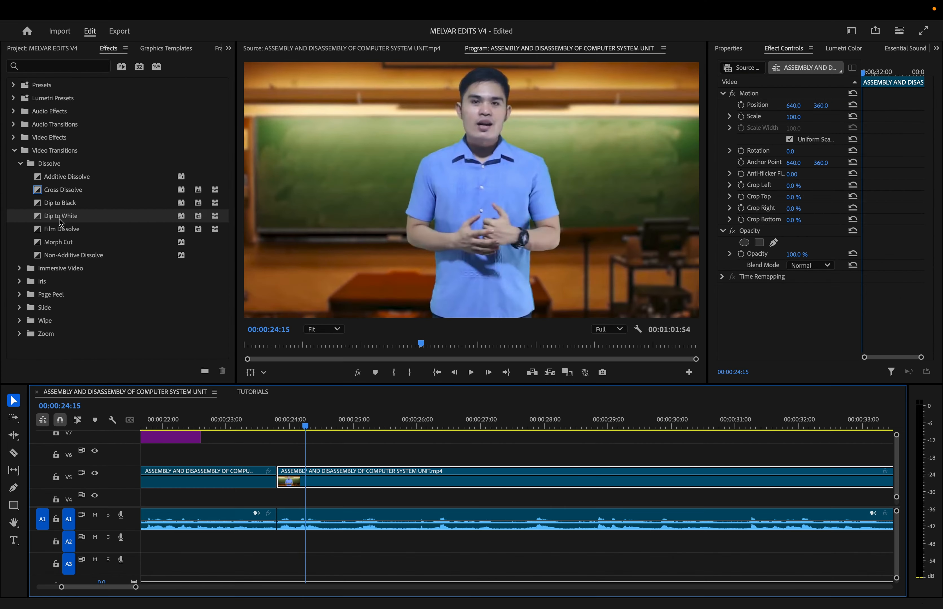
Apply a Dip to White transition at the cut between the two V5 clips and preview it
left_click_drag(59, 219, 275, 481)
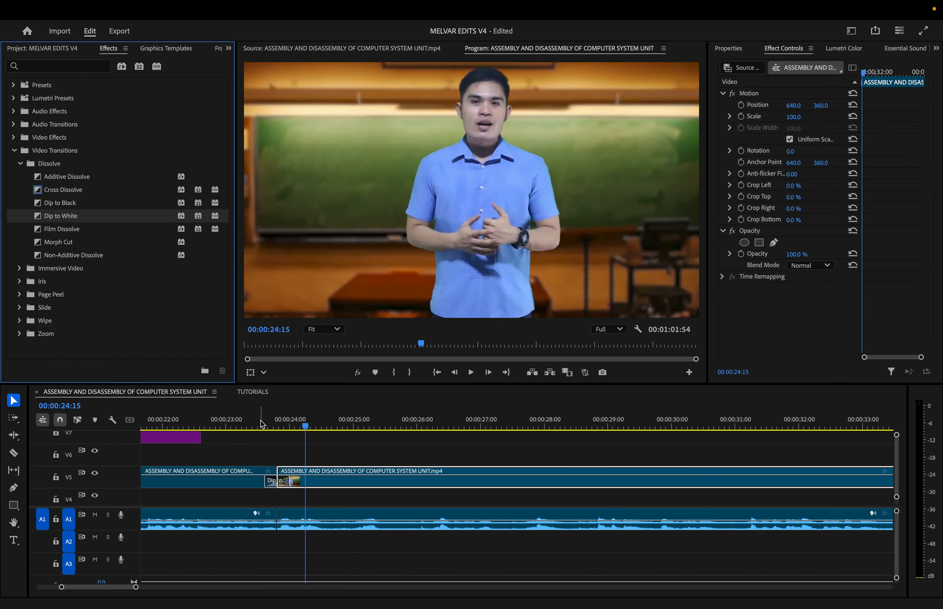
left_click(262, 425)
key("space")
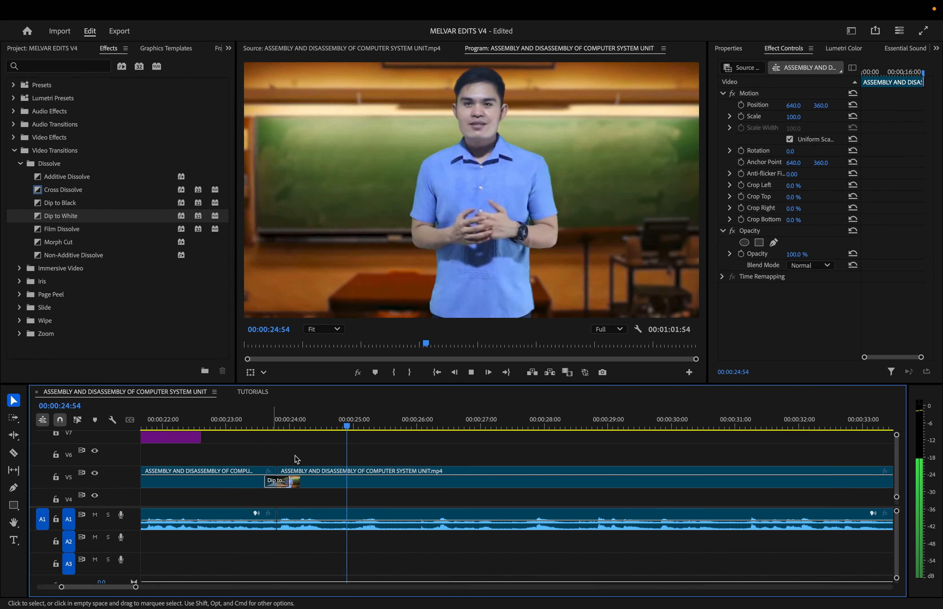
key("space")
Lengthen the Dip to White transition on V5 to a duration of 00:00:00:50 and play it back
scroll(290, 490, "up", 5)
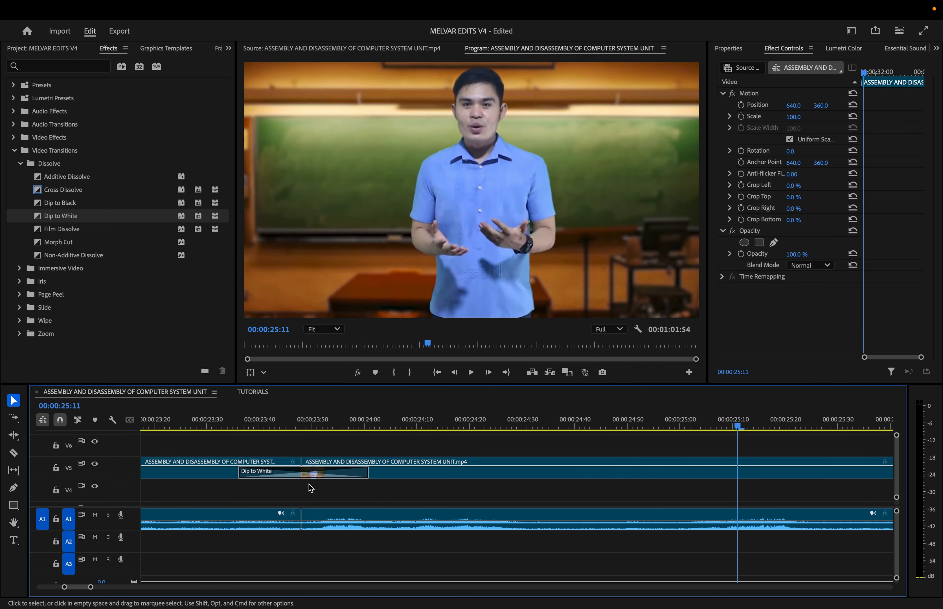
left_click_drag(369, 475, 432, 474)
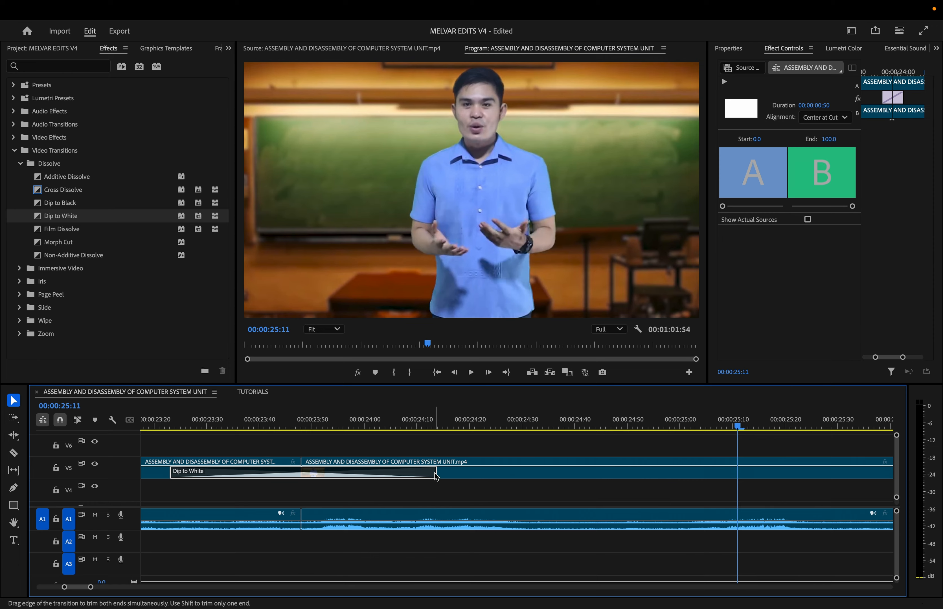
scroll(368, 411, "down", 5)
left_click(368, 416)
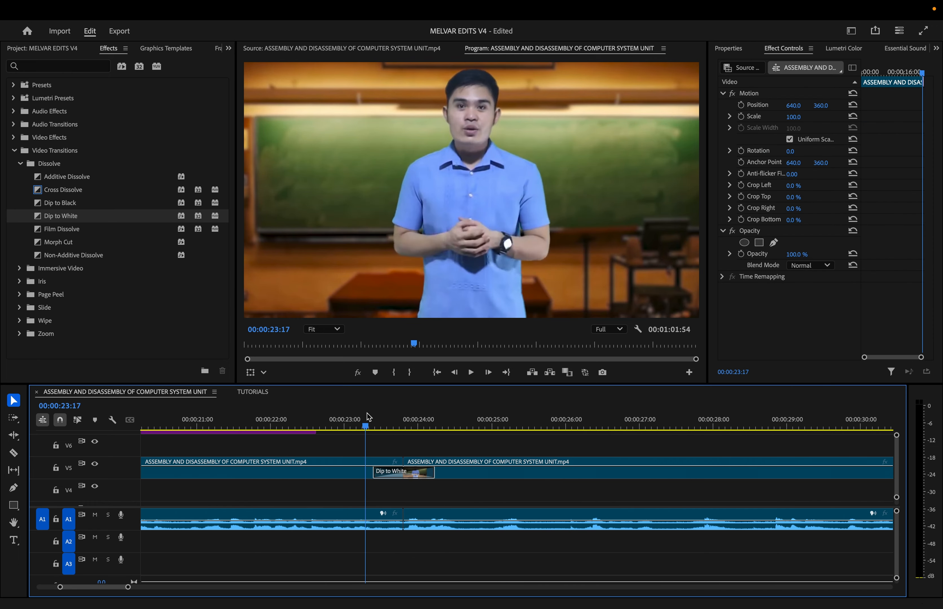
key("space")
key("space")
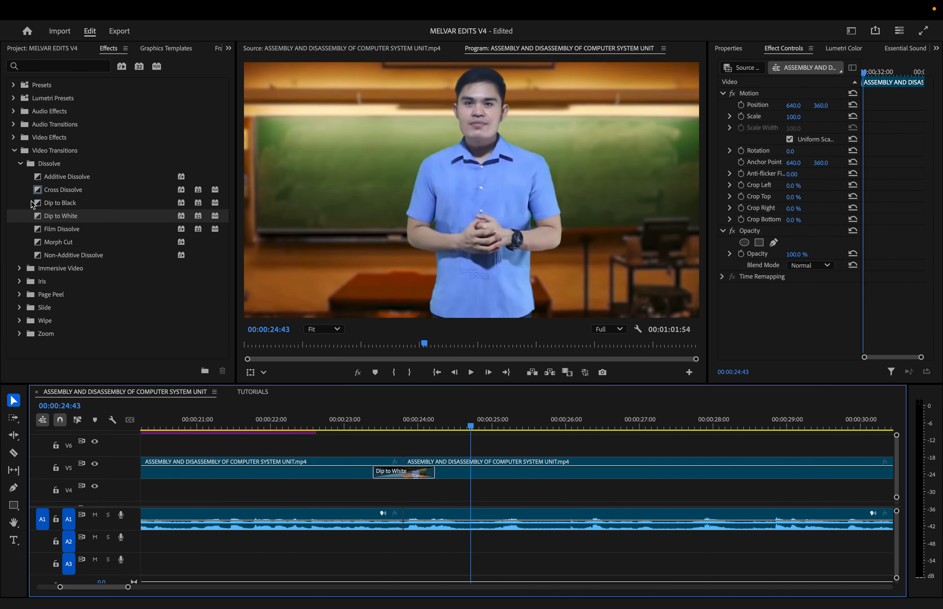
Replace the Dip to White transition on V5 with Cross Dissolve and preview the result
left_click_drag(52, 192, 384, 471)
left_click(358, 424)
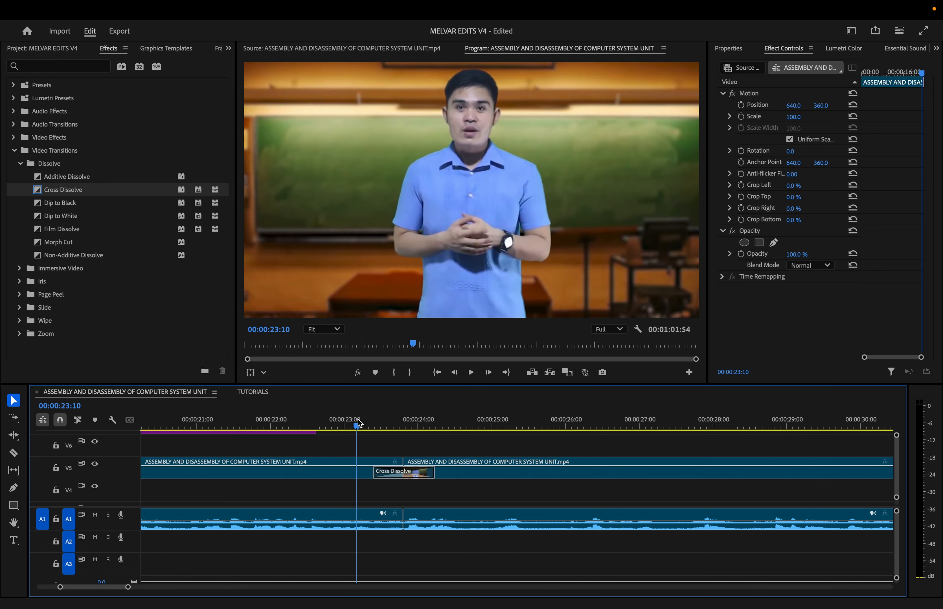
key("space")
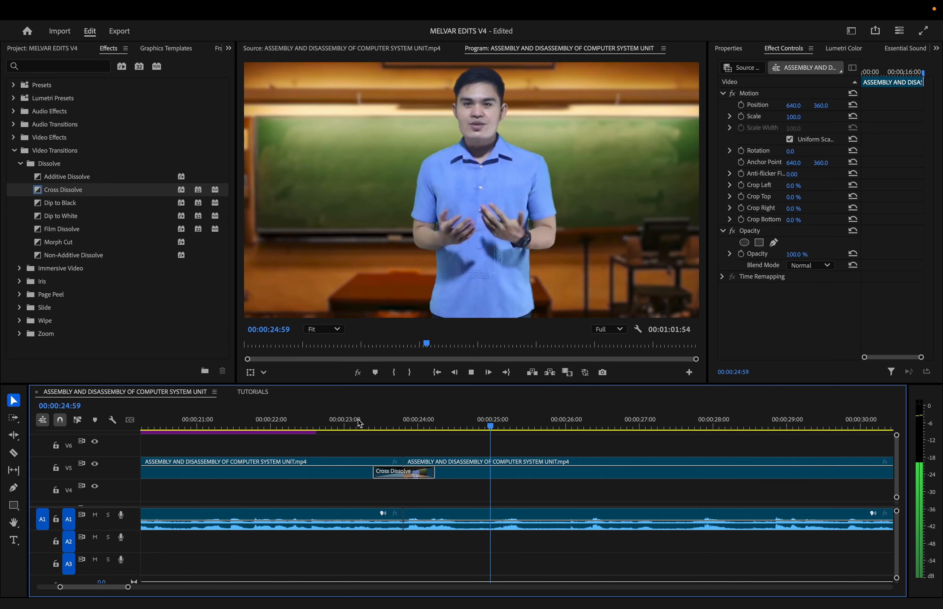
key("space")
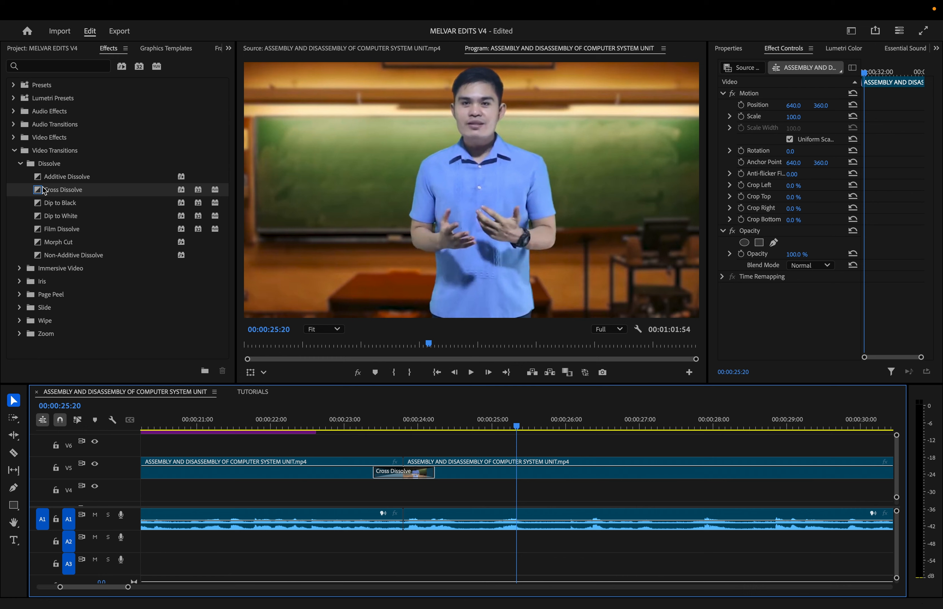
Look through the Crossfade audio transitions Constant Gain, Constant Power and Exponential Fade
left_click(14, 125)
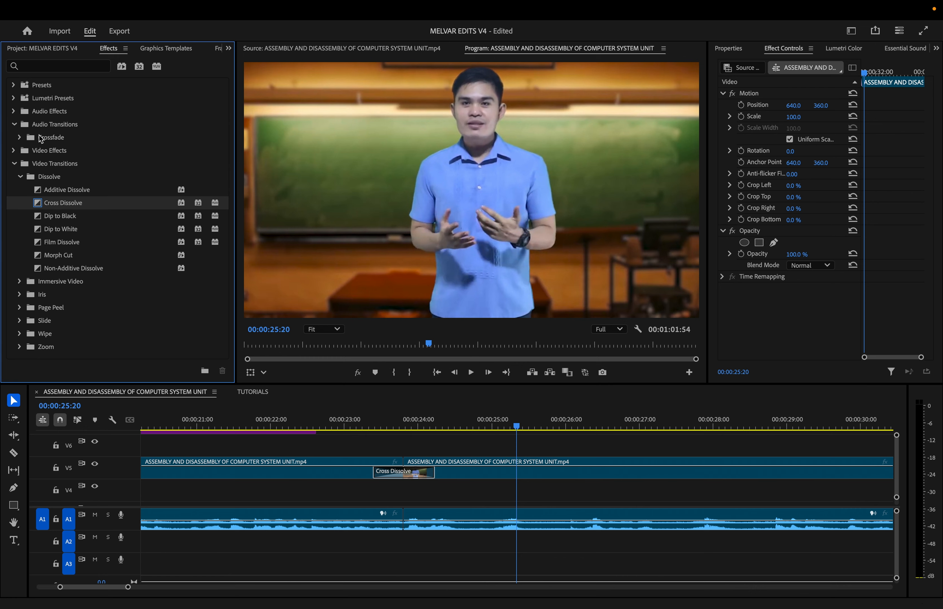
left_click(41, 138)
left_click(19, 138)
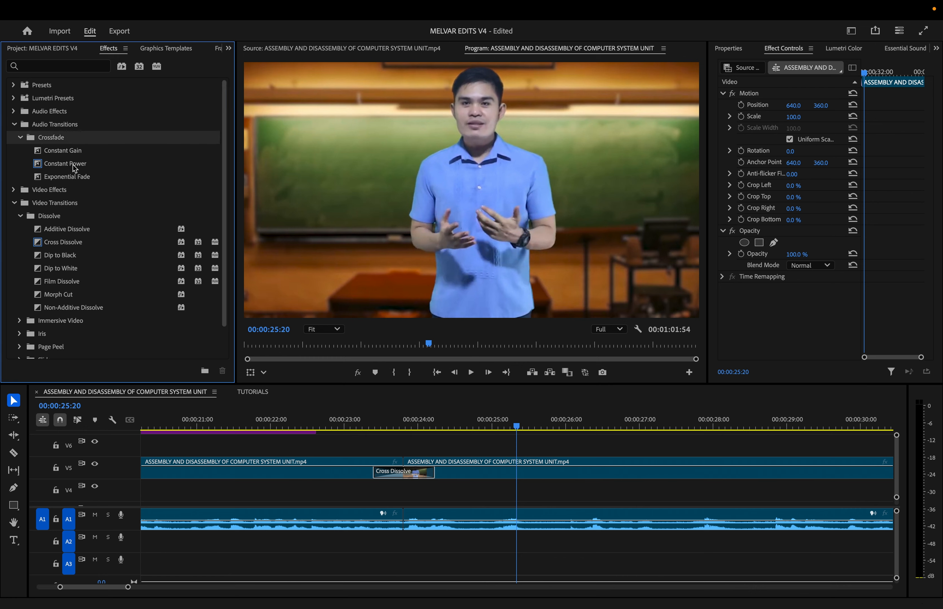
left_click(76, 155)
left_click(92, 167)
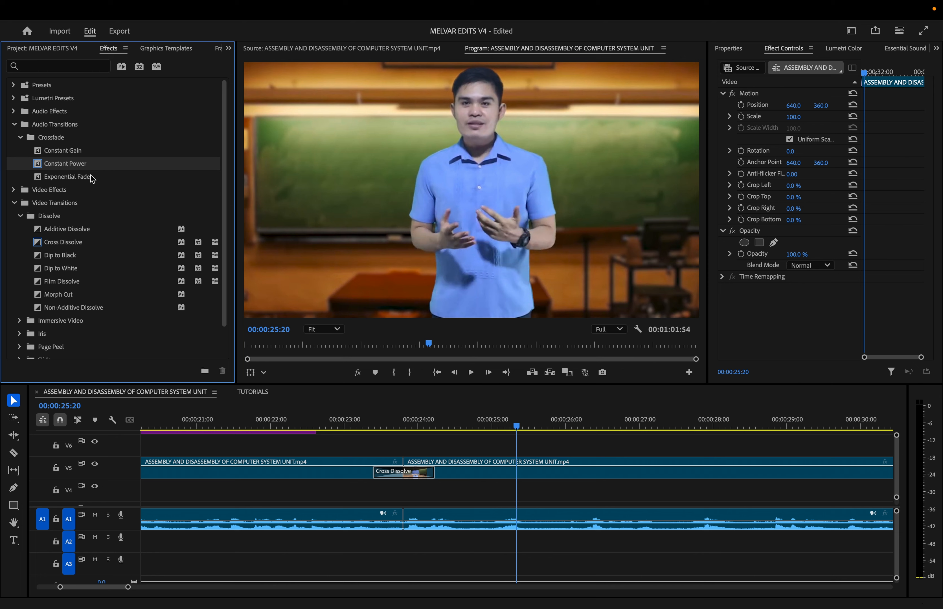
left_click(105, 179)
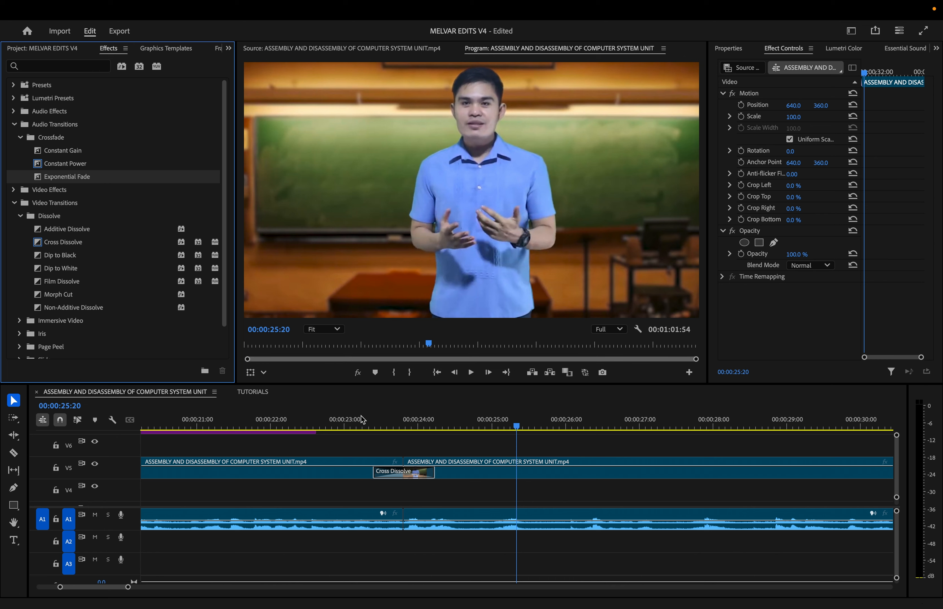
Apply an Exponential Fade at the cut between the two A1 audio clips and lengthen the transition
left_click_drag(97, 176, 401, 526)
left_click_drag(322, 519, 314, 519)
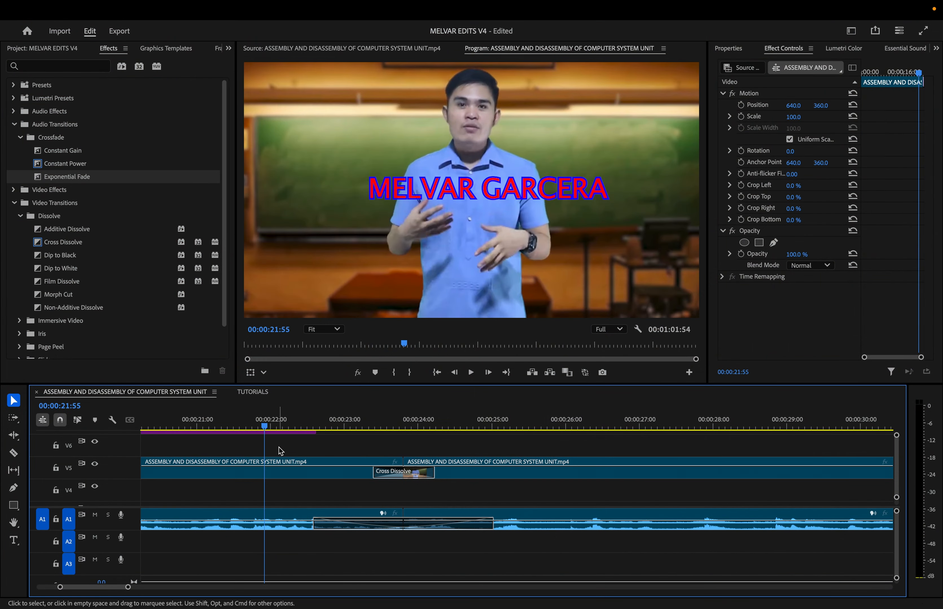
Move the title clip on V7 later so it ends about one second past the V5 cut, and keep it selected
scroll(279, 456, "left", 10)
scroll(279, 455, "up", 2)
left_click_drag(273, 456, 443, 457)
scroll(443, 457, "down", 6)
left_click_drag(217, 425, 236, 426)
left_click(265, 461)
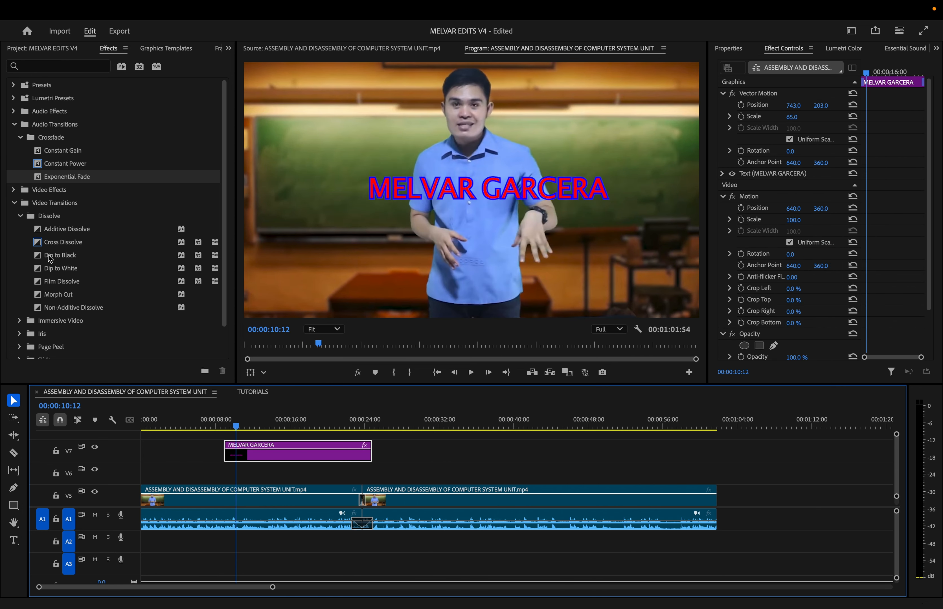
Add the Cross Zoom video transition to the start of the title clip on V7 and play it back
scroll(38, 346, "down", 3)
left_click(18, 353)
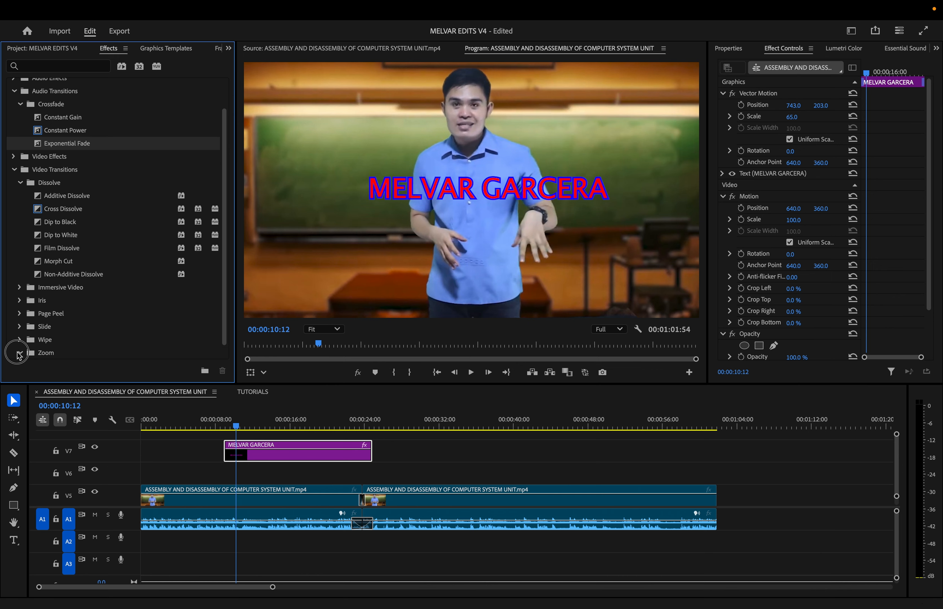
scroll(66, 346, "down", 1)
left_click_drag(47, 353, 229, 456)
left_click(91, 353)
left_click(222, 415)
key("space")
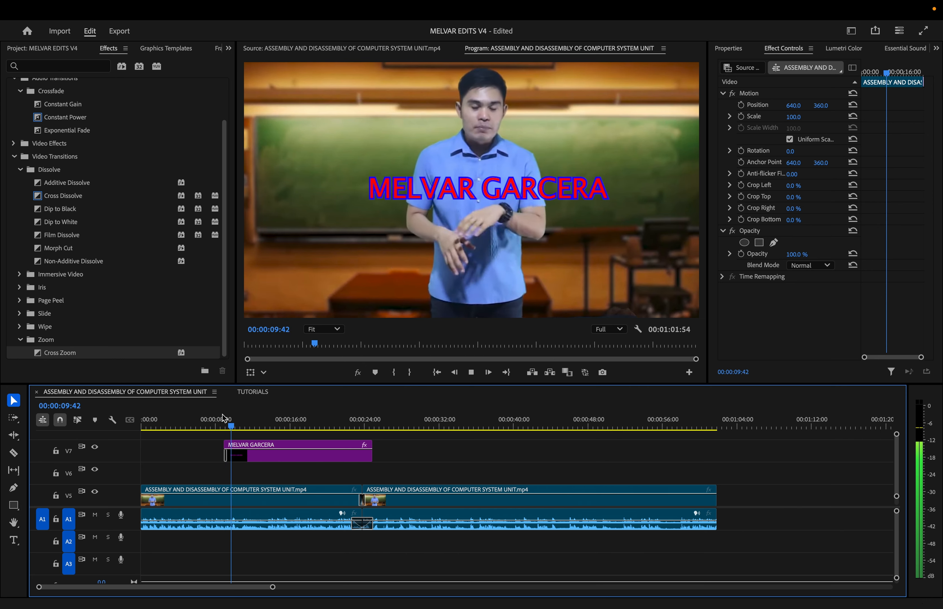
key("space")
Add a Cross Dissolve to the end of the title clip on V7, preview it and save the project
left_click_drag(39, 200, 369, 418)
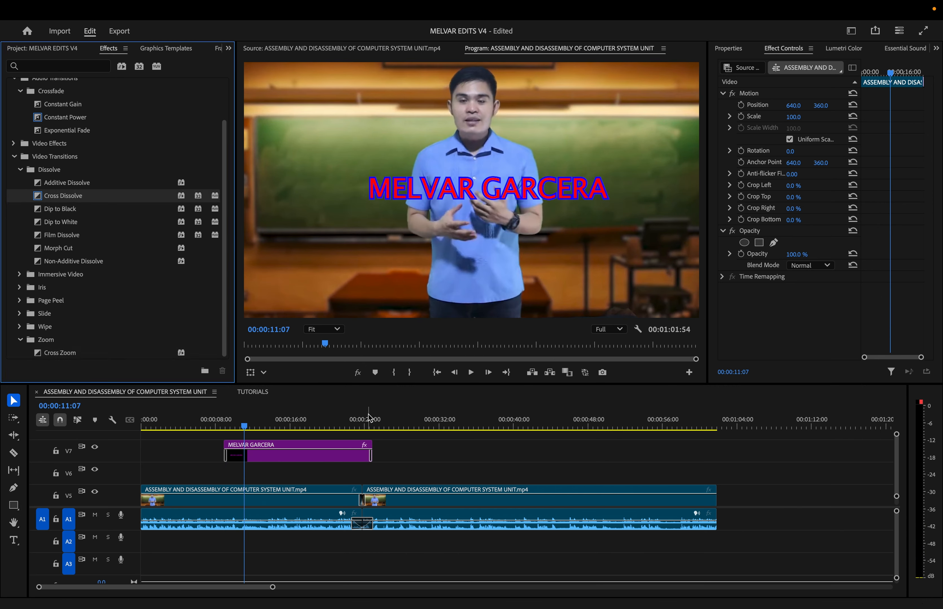
left_click(369, 418)
key("space")
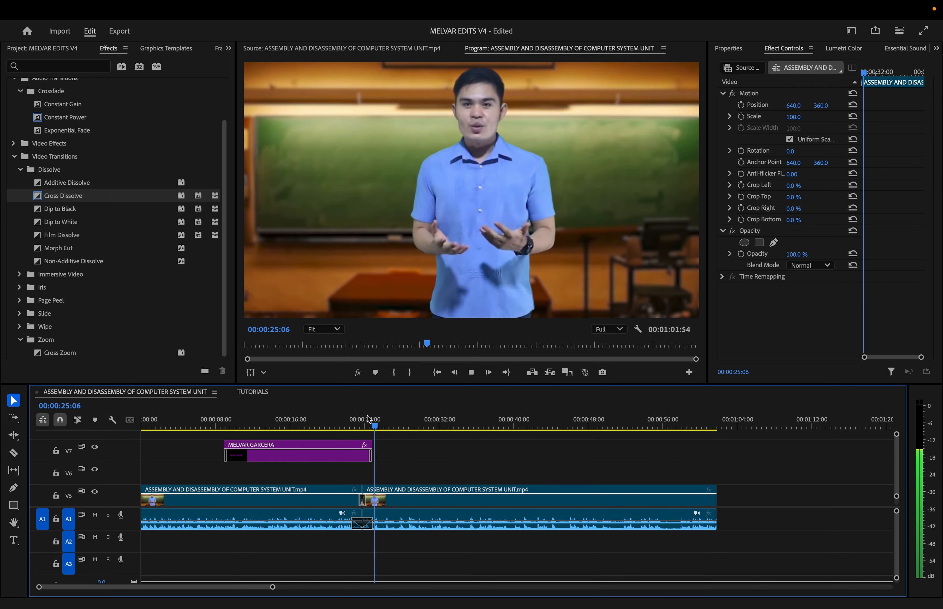
key("space")
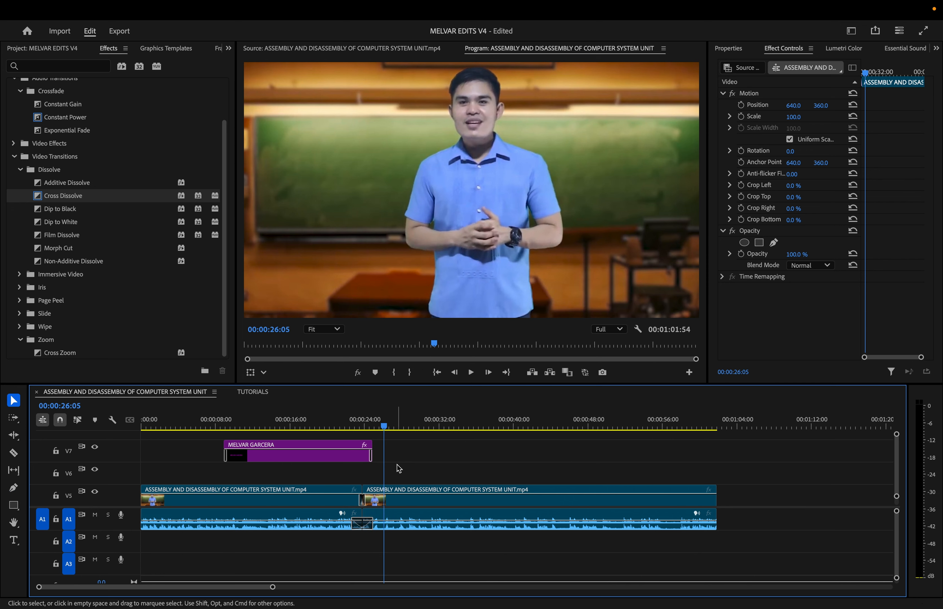
key("super+s")
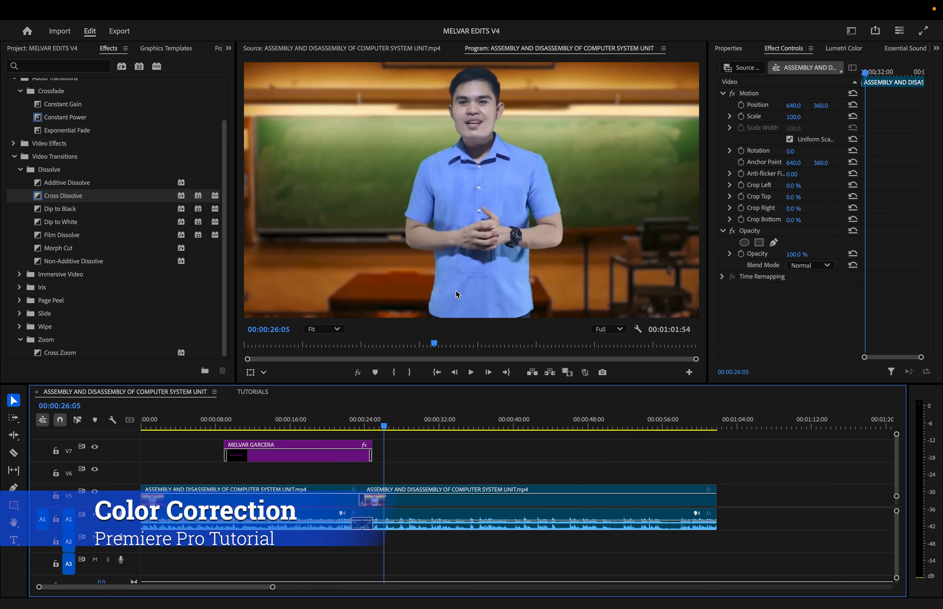
Color-correct the first V5 clip with Lumetri Color, setting Temperature to about 11.1 and Exposure to about 0.8
left_click(204, 422)
left_click(244, 503)
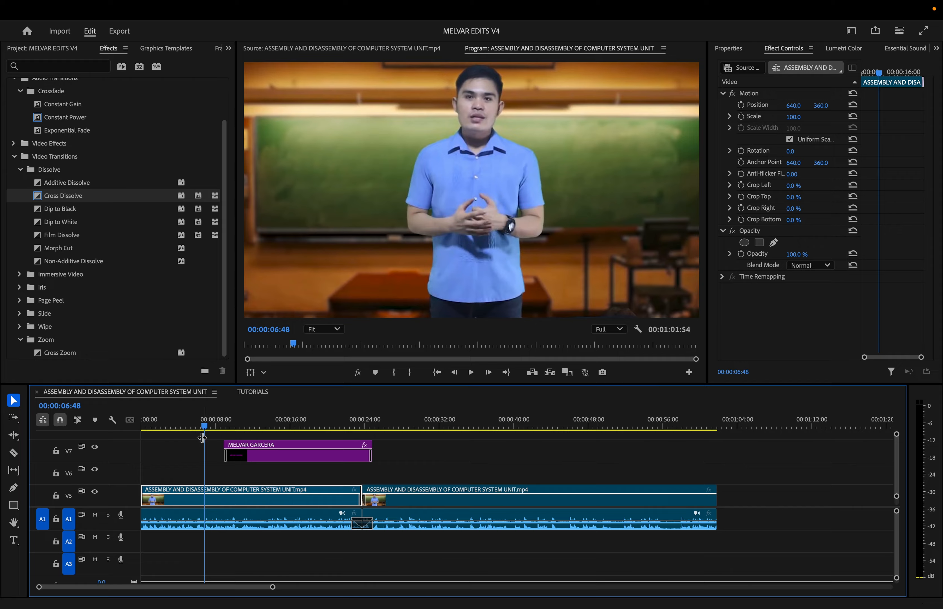
left_click(196, 453)
left_click(306, 506)
left_click(855, 54)
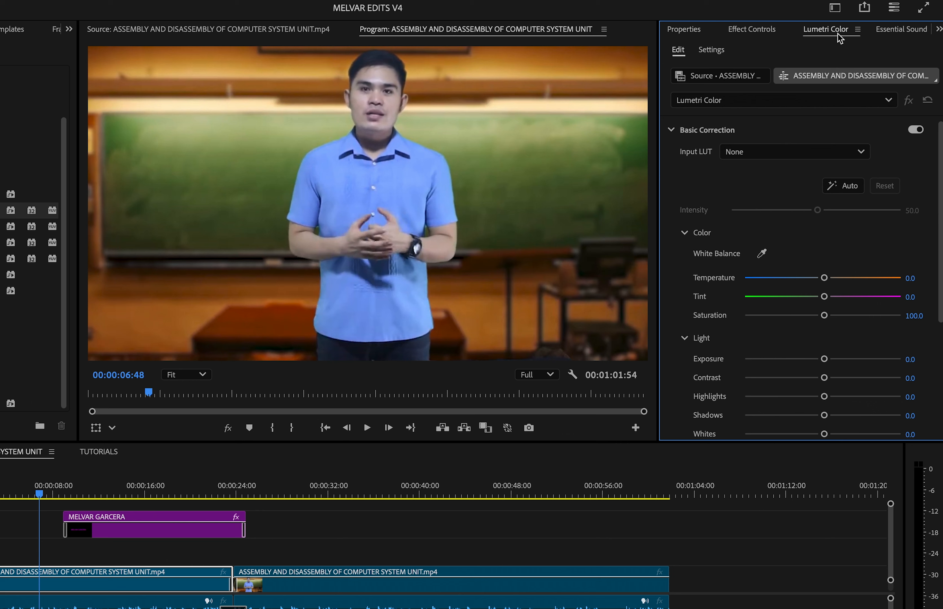
scroll(771, 201, "down", 3)
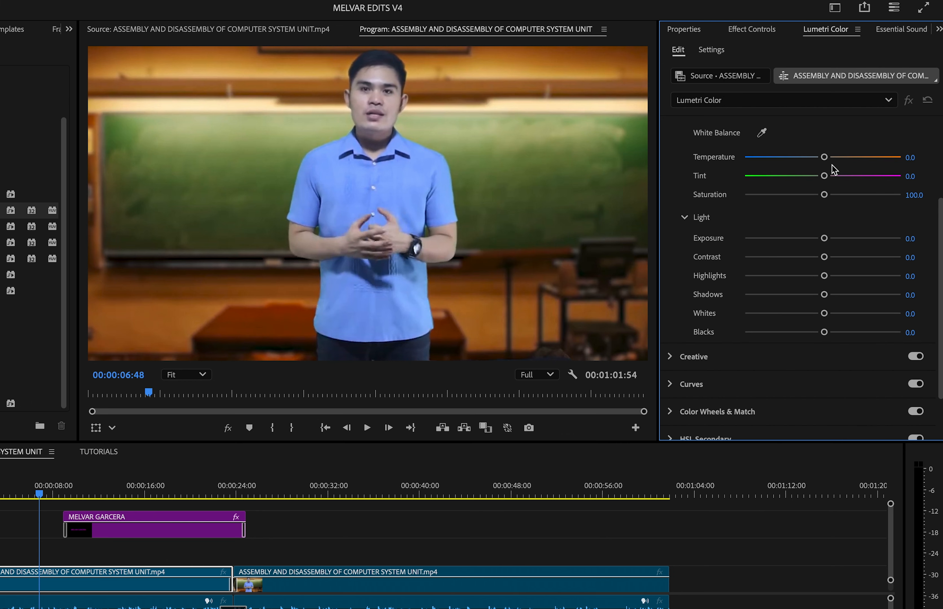
left_click_drag(824, 157, 832, 158)
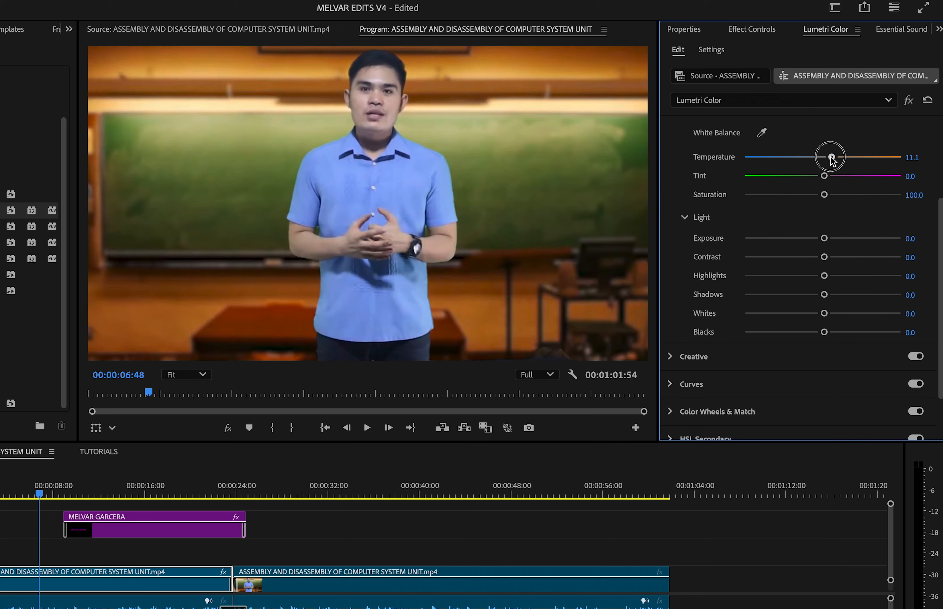
left_click_drag(825, 238, 840, 241)
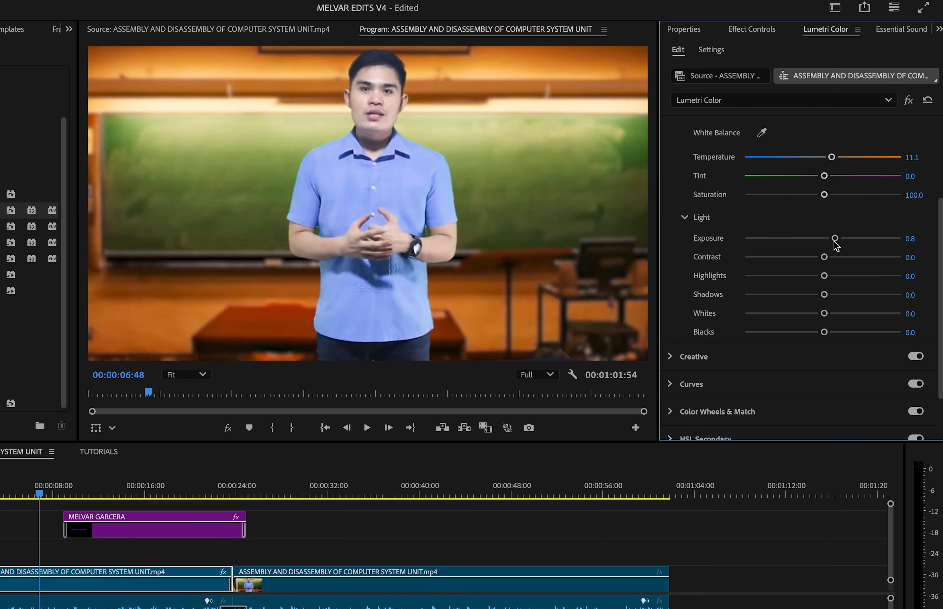
In the first V5 clip's Creative color settings, set Faded Film to about 21.4 and Saturation to about 106.8
left_click(703, 358)
left_click_drag(744, 262, 777, 261)
left_click_drag(824, 318, 829, 318)
Set the Vignette amount of the first V5 clip to about -0.2 and check the graded picture
scroll(764, 322, "down", 3)
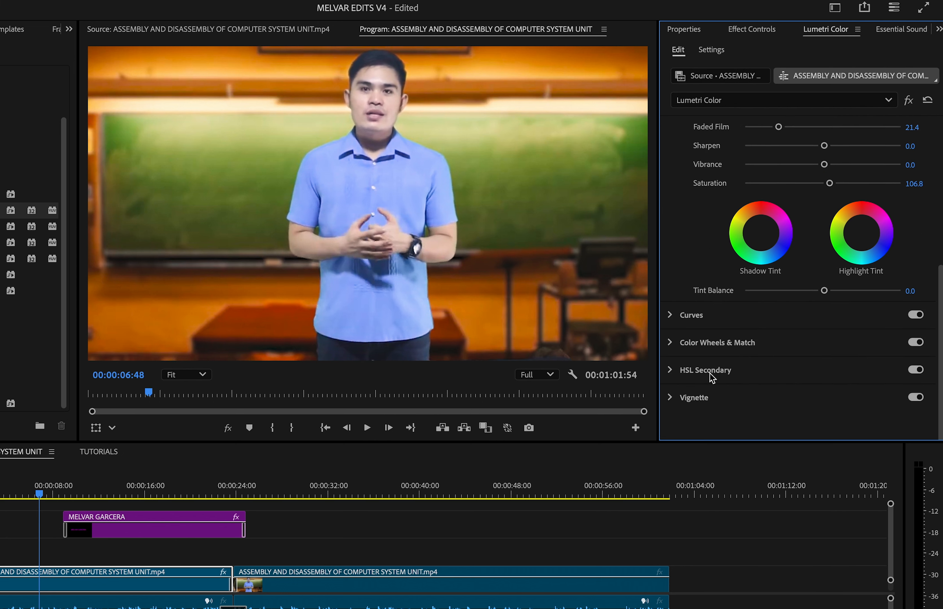
left_click(671, 401)
mouse_move(817, 290)
left_mouse_down()
mouse_move(784, 293)
mouse_move(811, 295)
left_mouse_up()
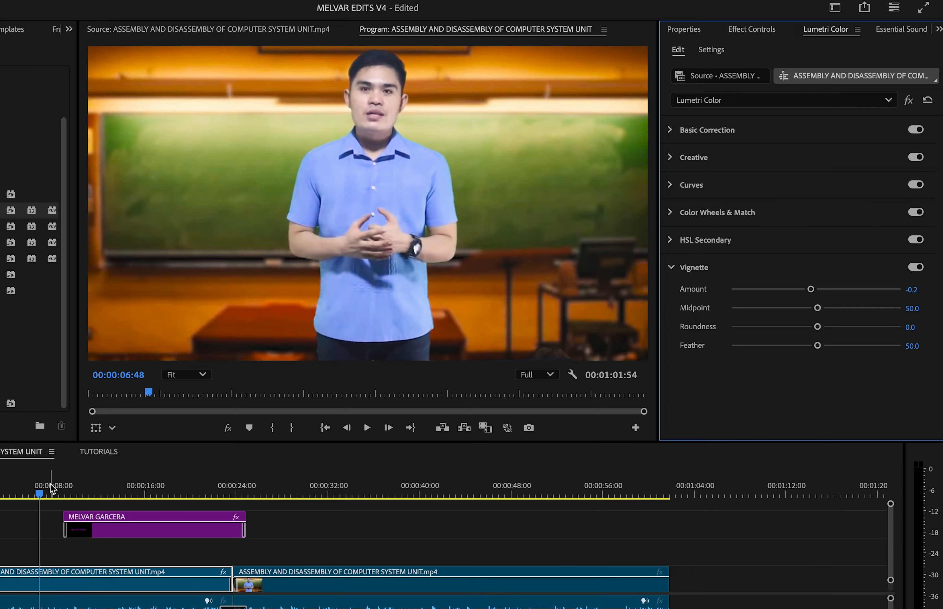
left_click(183, 394)
mouse_move(183, 397)
left_mouse_down()
mouse_move(136, 393)
mouse_move(225, 394)
mouse_move(154, 394)
mouse_move(173, 393)
left_mouse_up()
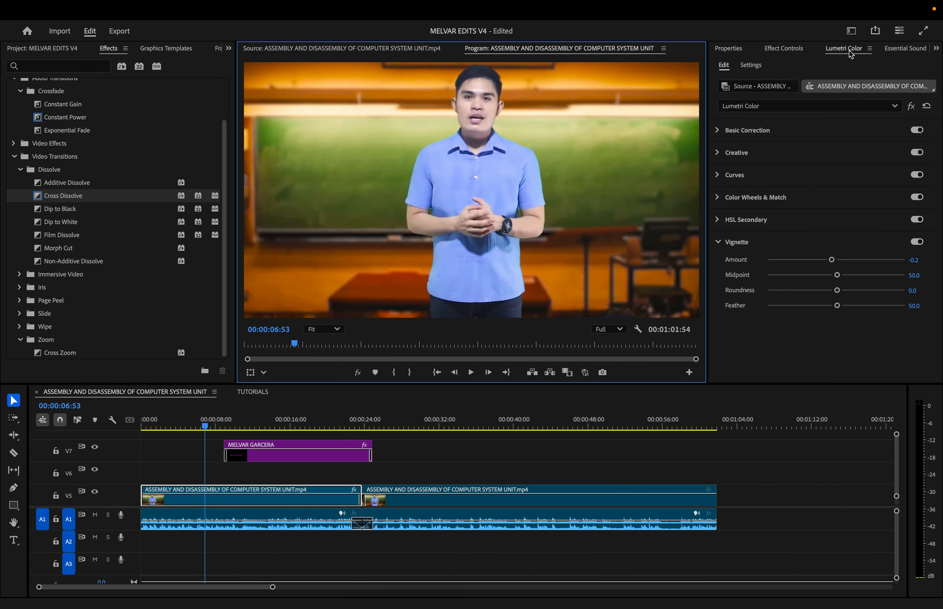
Switch to the Color workspace, deselect the clip and place the playhead on the title clip at about 00:00:11:31
left_click(849, 50)
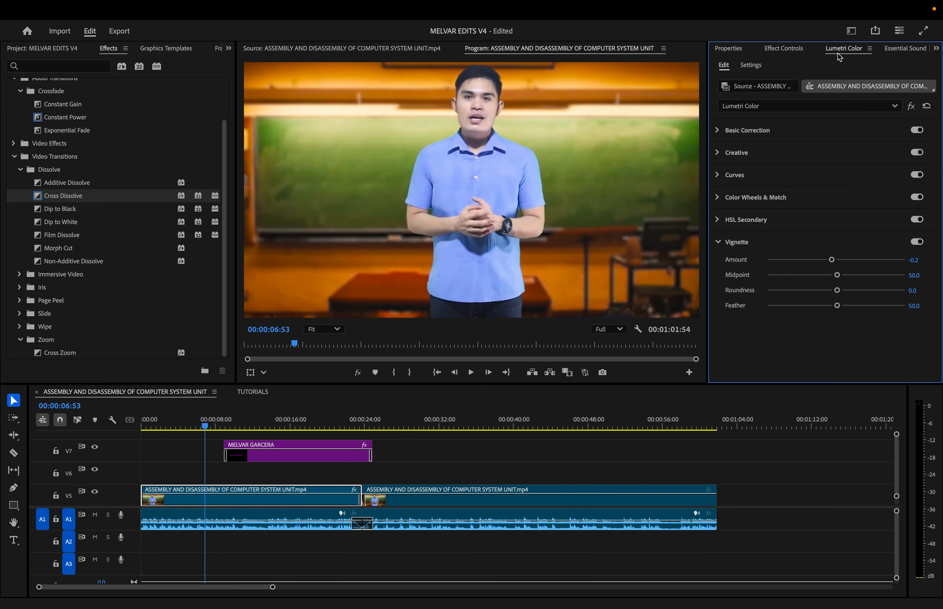
left_click(852, 33)
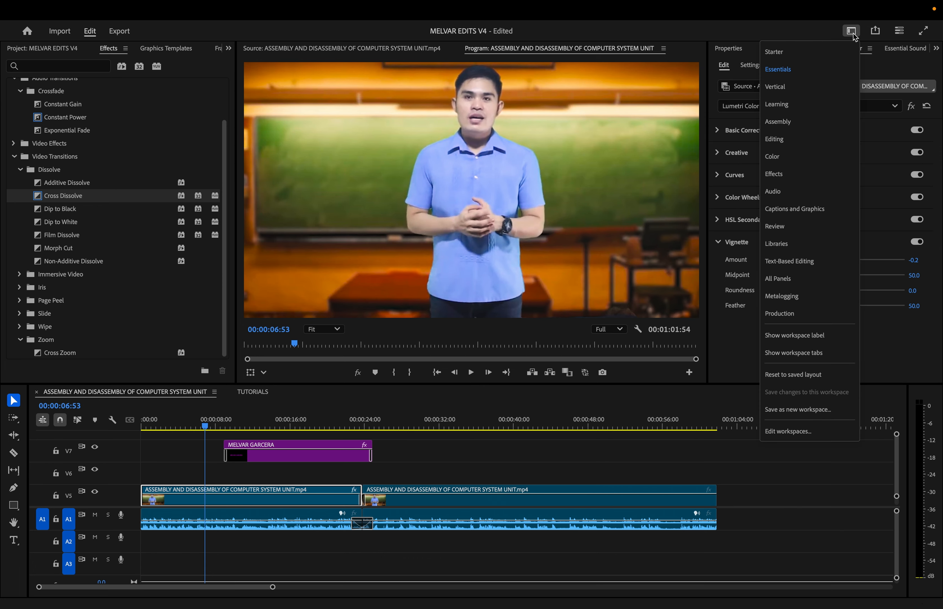
left_click(776, 157)
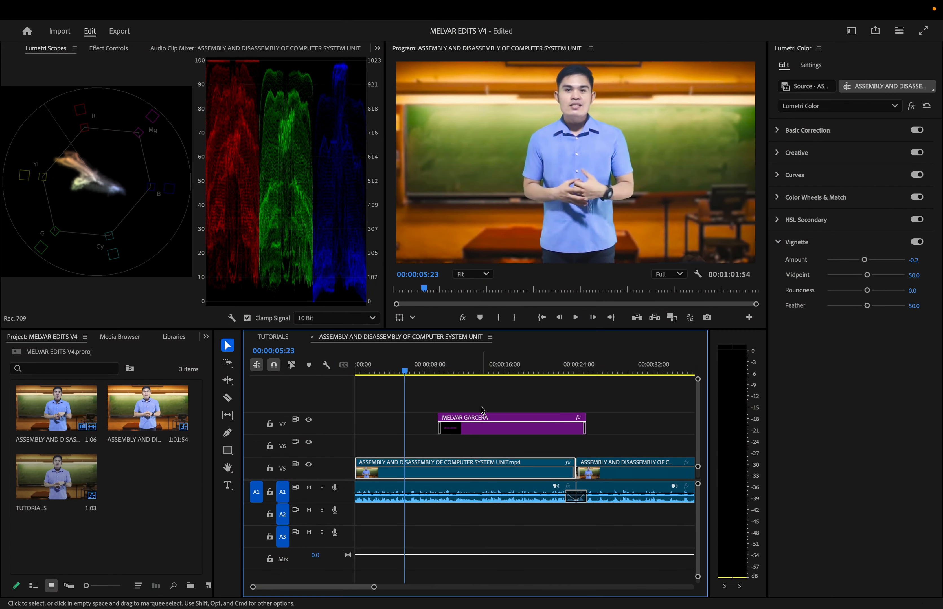
key("minus")
key("minus")
key("minus")
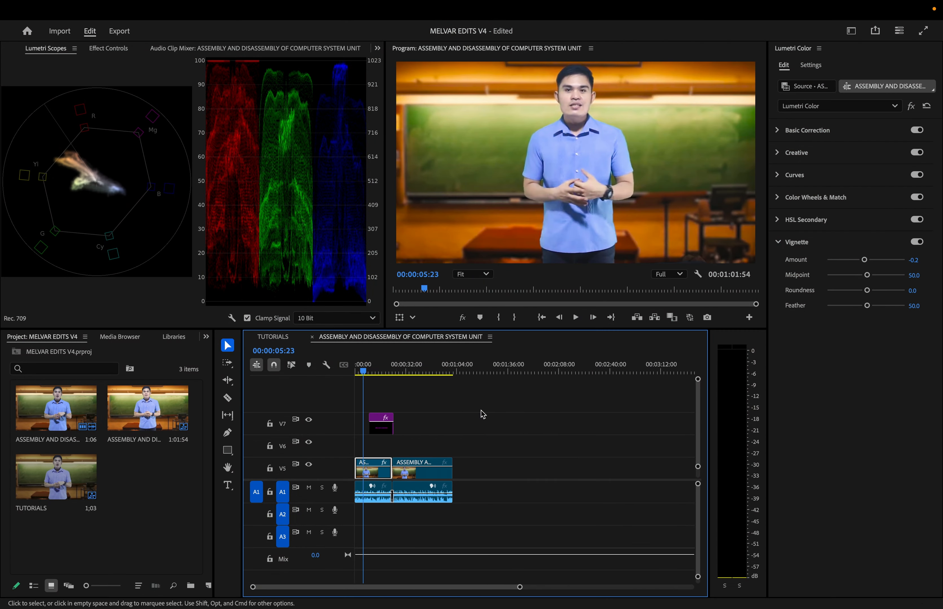
left_click(482, 414)
left_click(369, 372)
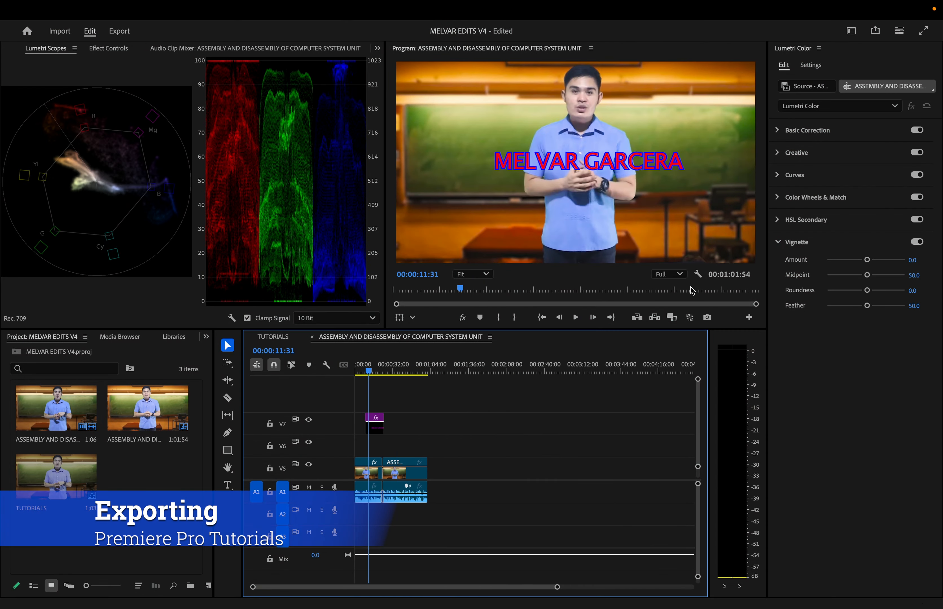
Open the export settings for the sequence and name the output file MELVAR EDITS V4
mouse_move(227, 16)
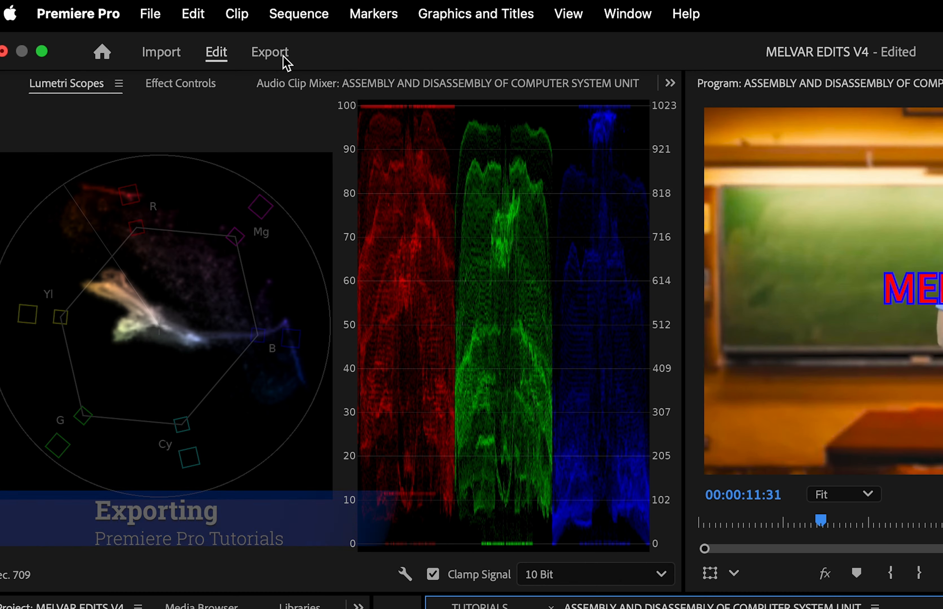
left_click(169, 37)
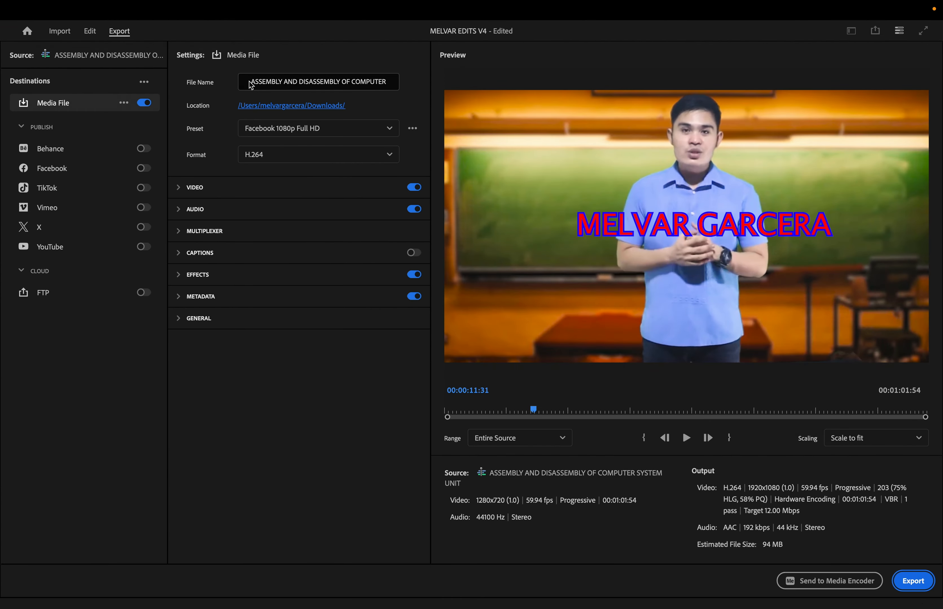
left_click(310, 101)
left_click_drag(248, 81, 359, 74)
left_click(346, 81)
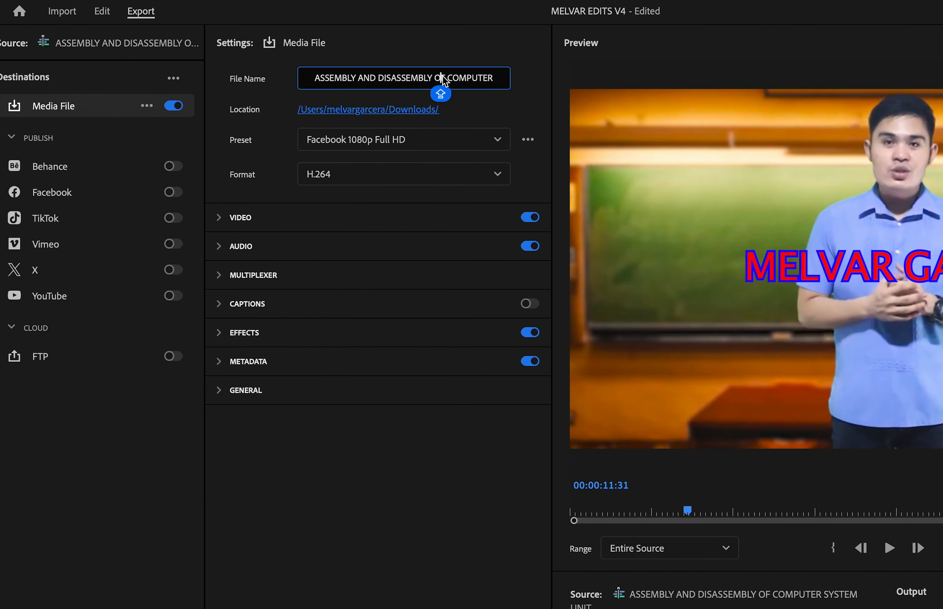
key("super+a")
type("MEL")
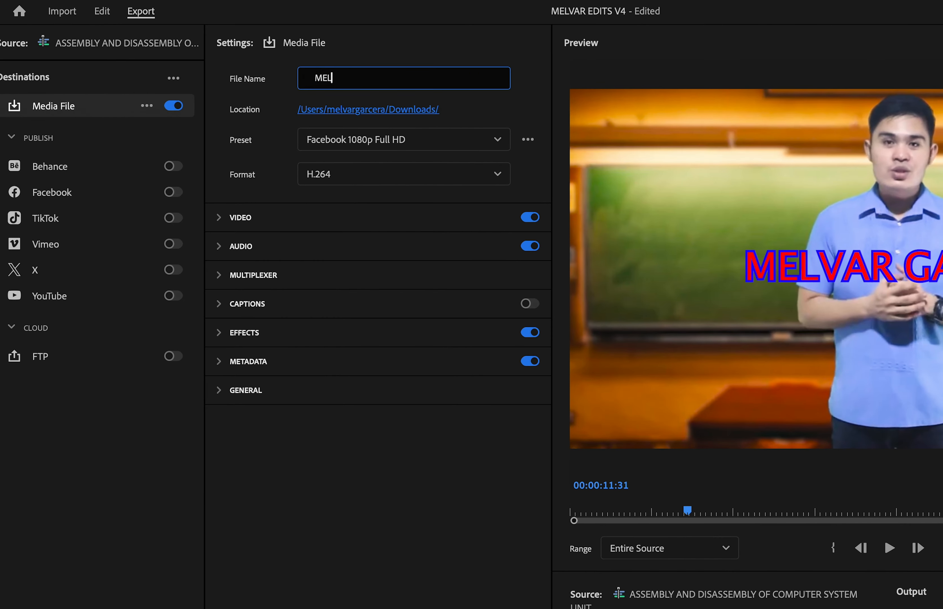
type("VAR EDITS V4")
left_click(469, 105)
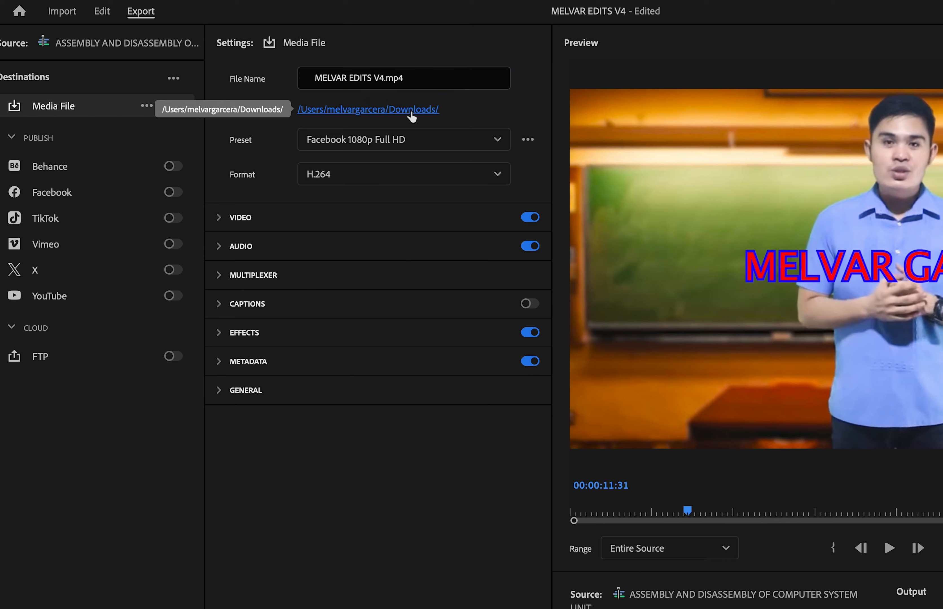
Look through the export presets and choose Match sequence preview settings
left_click(351, 143)
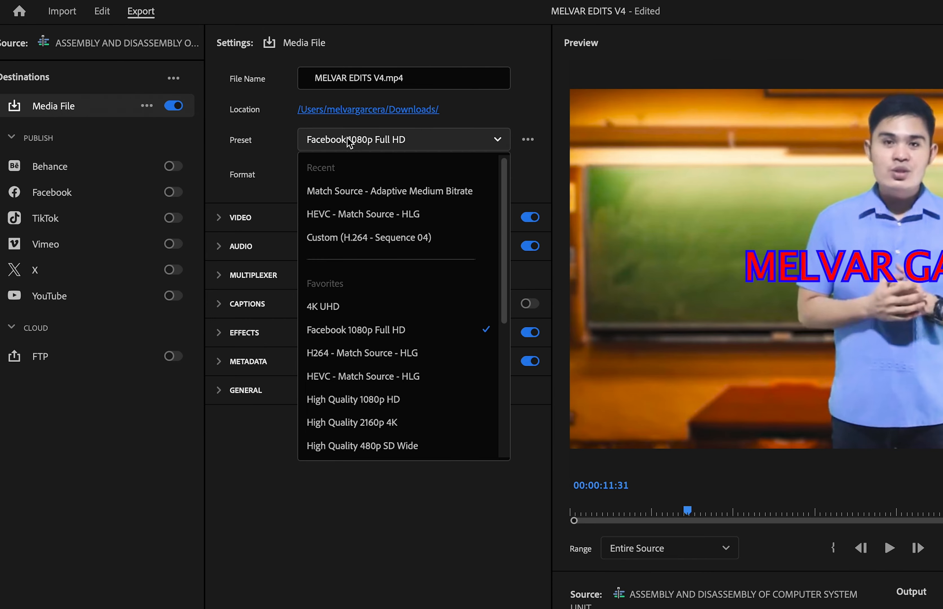
left_click(387, 302)
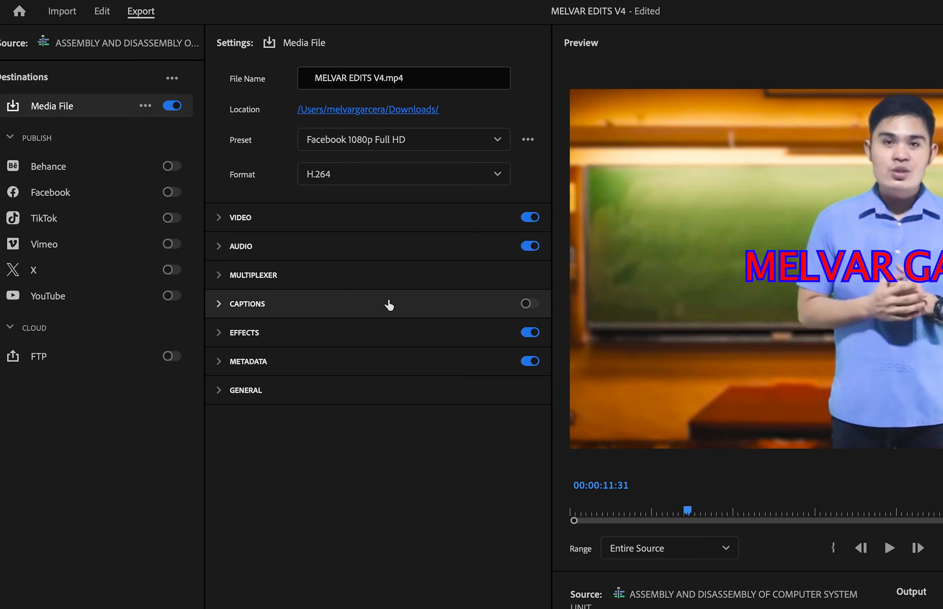
left_click(438, 141)
scroll(432, 345, "down", 5)
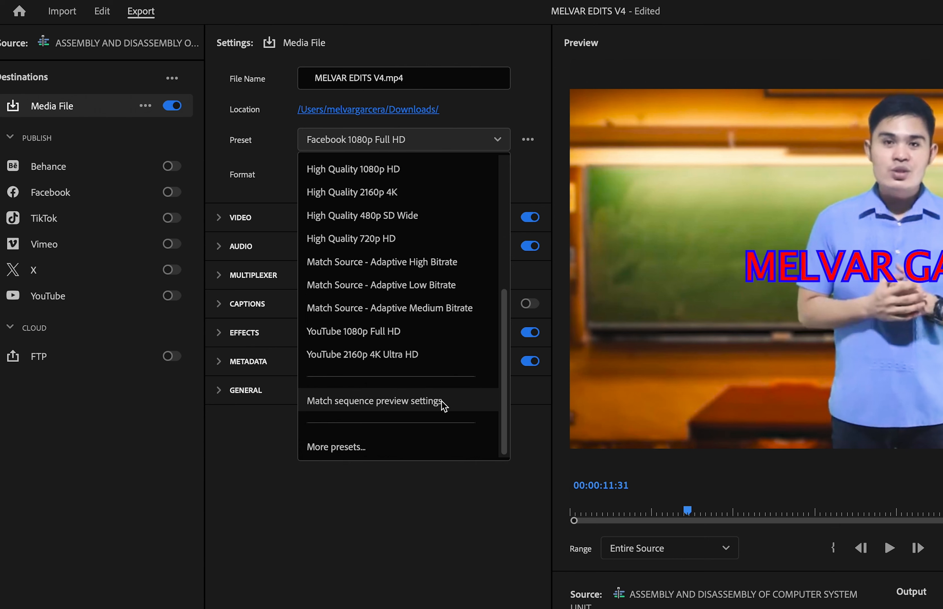
left_click(417, 410)
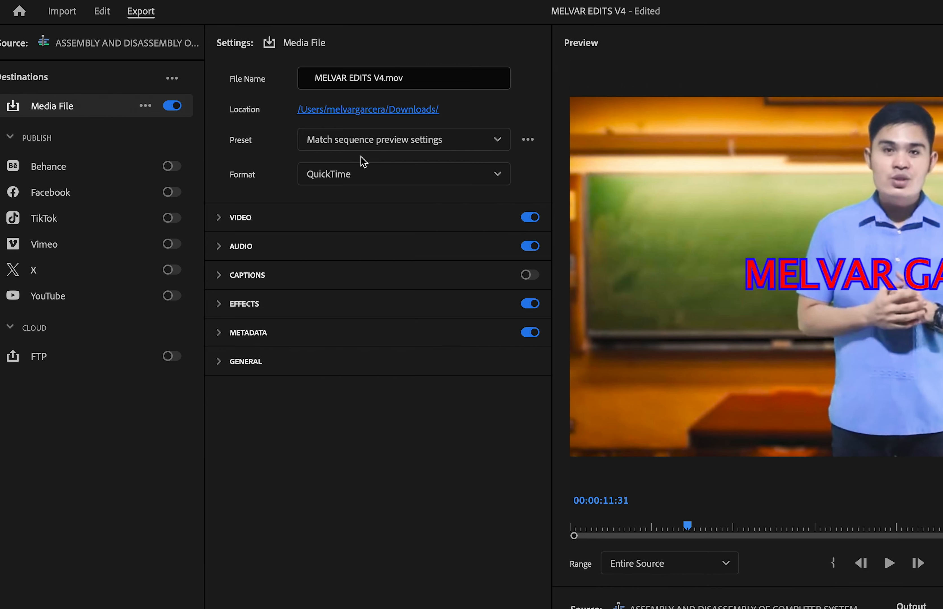
Change the export preset to Match Source - Adaptive Medium Bitrate
left_click(446, 145)
scroll(423, 319, "down", 5)
scroll(424, 317, "down", 3)
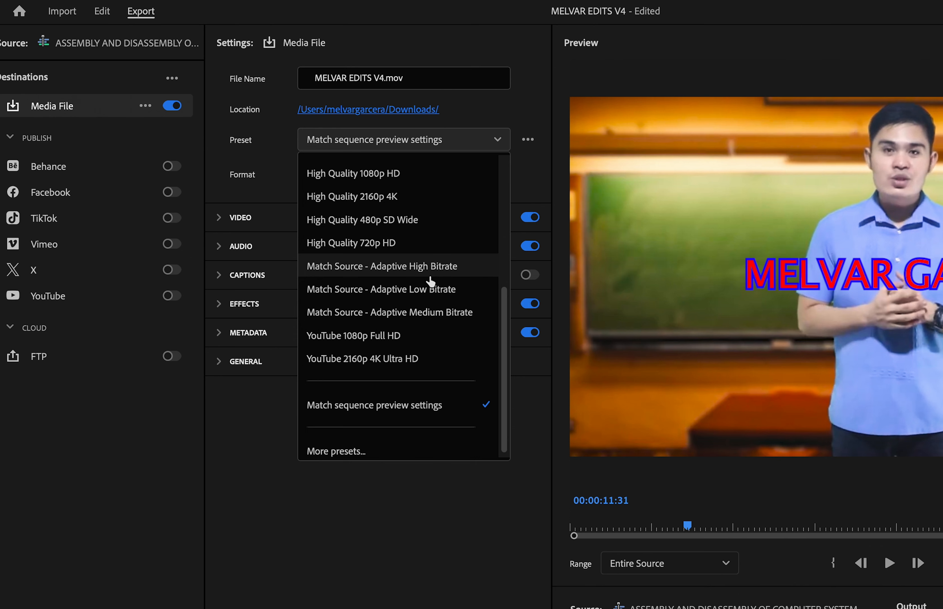
left_click(441, 312)
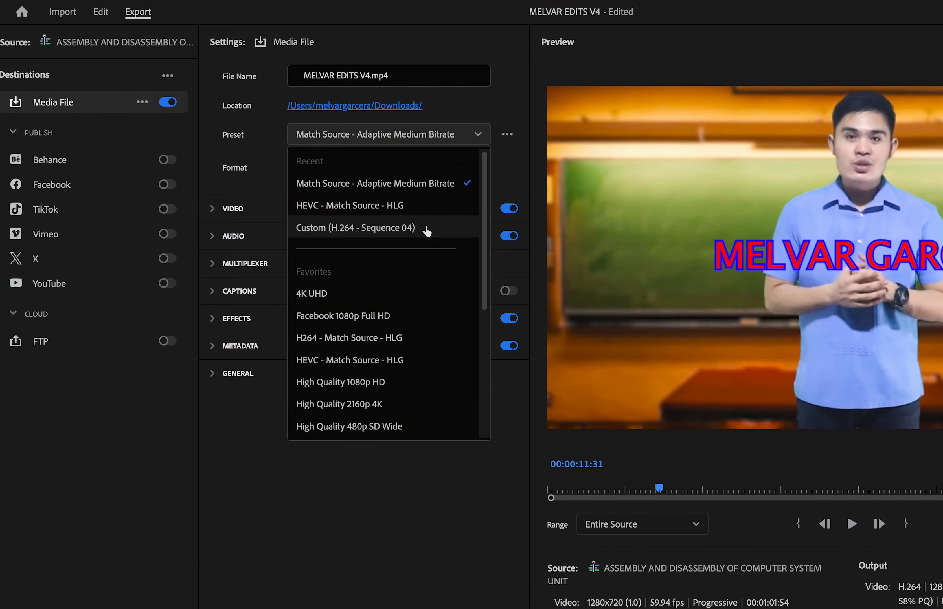
Choose the YouTube 1080p Full HD preset and export the sequence
scroll(430, 245, "down", 3)
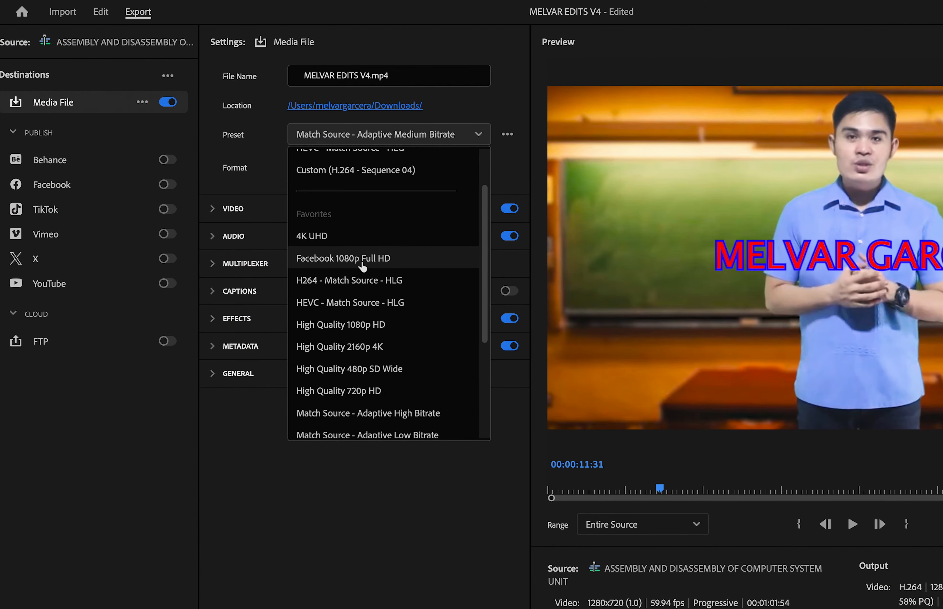
scroll(364, 301, "down", 5)
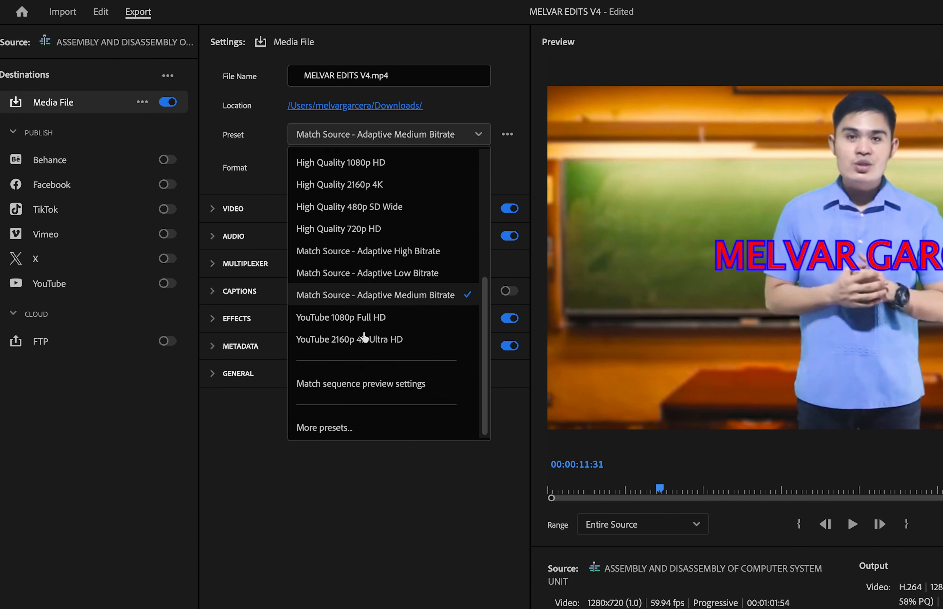
left_click(372, 318)
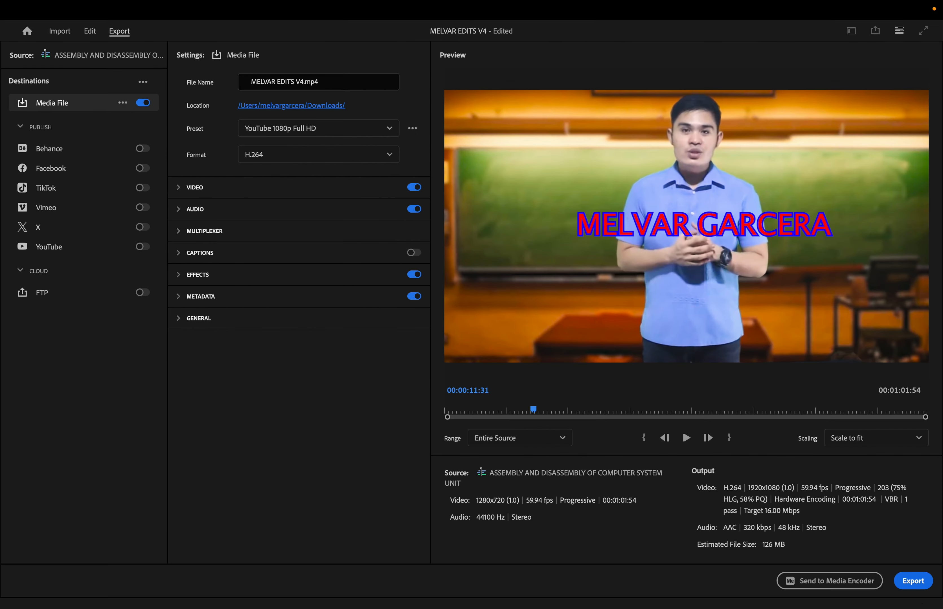
left_click(913, 581)
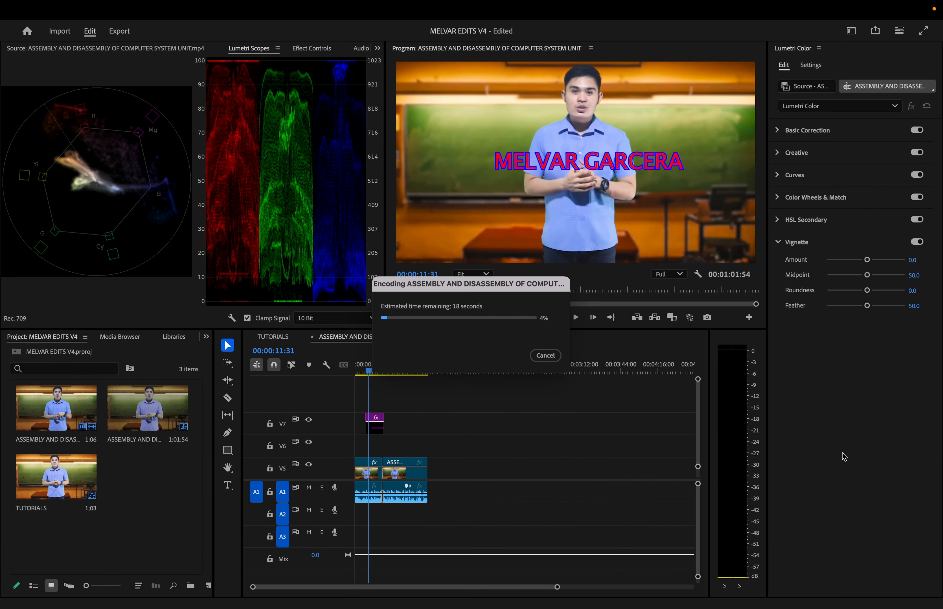